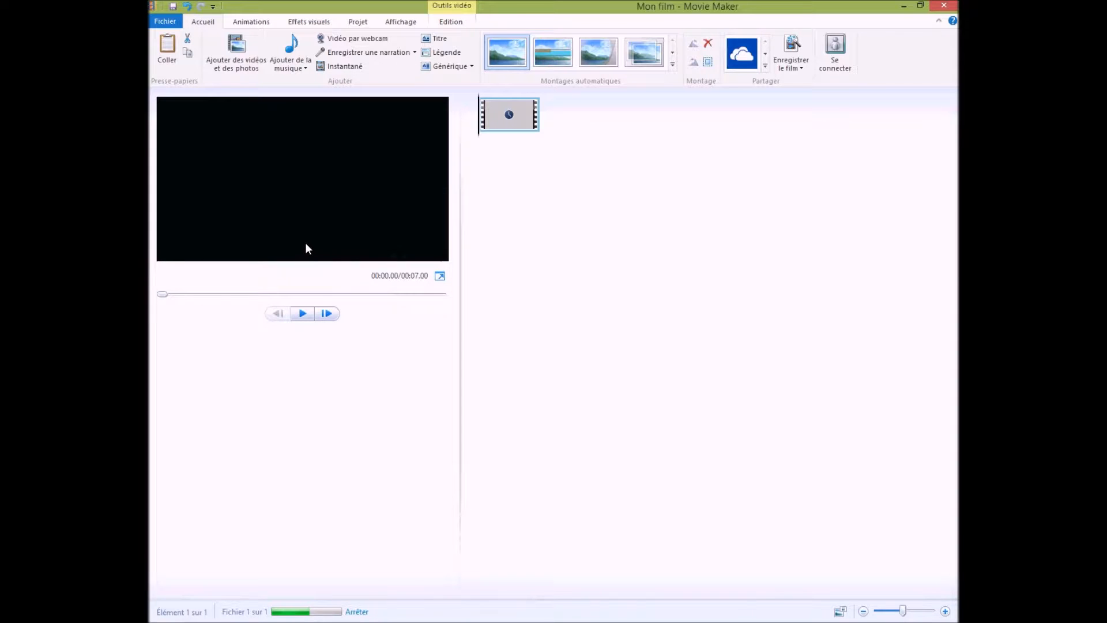
click(257, 22)
click(316, 23)
click(360, 23)
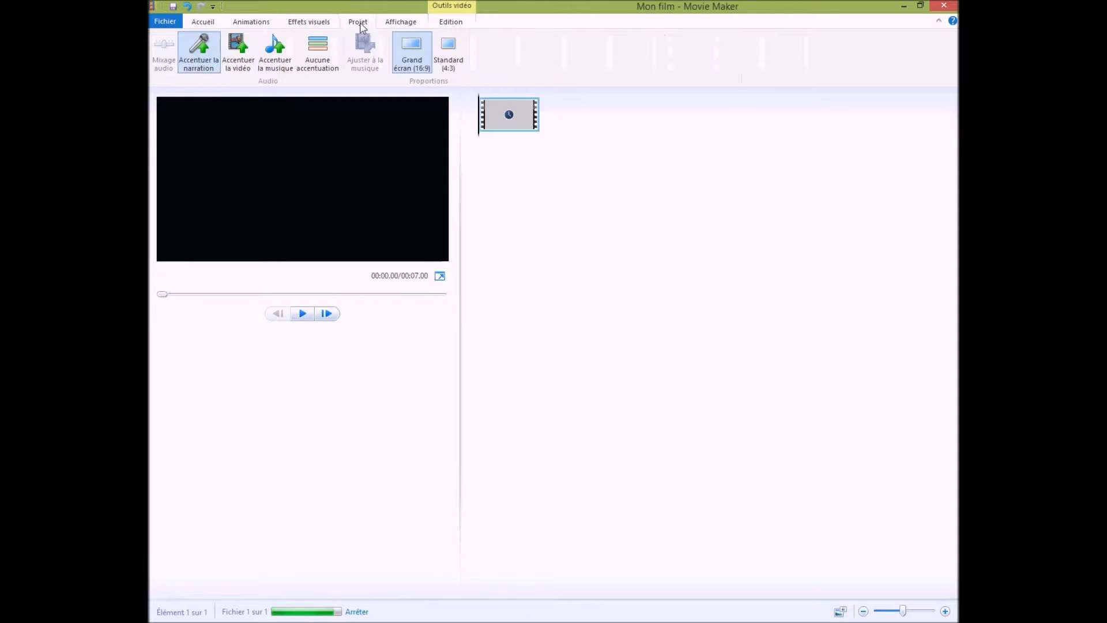
click(199, 23)
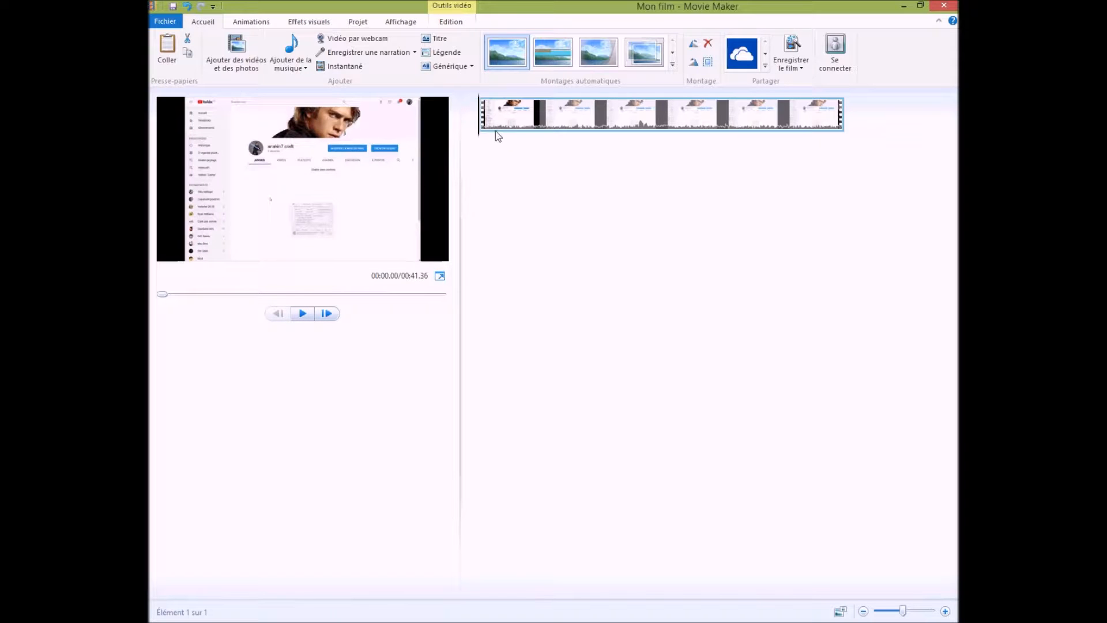
Examine the imported clip by scrubbing through it and viewing the timeline at several zoom levels, ending near the clip's start
click(482, 139)
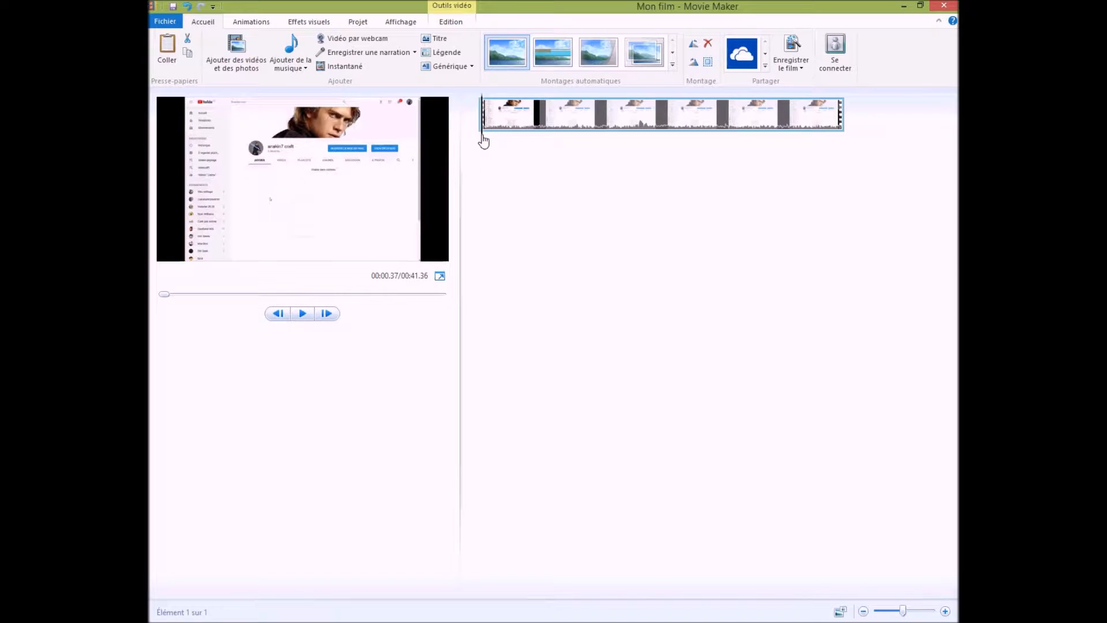
drag(485, 124, 694, 155)
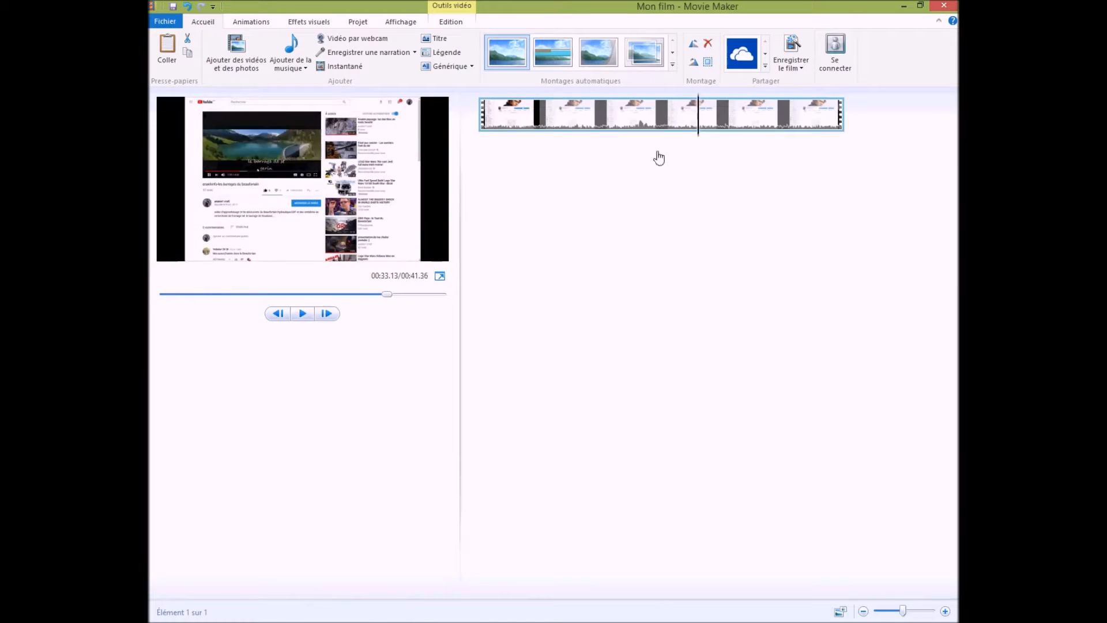
click(632, 168)
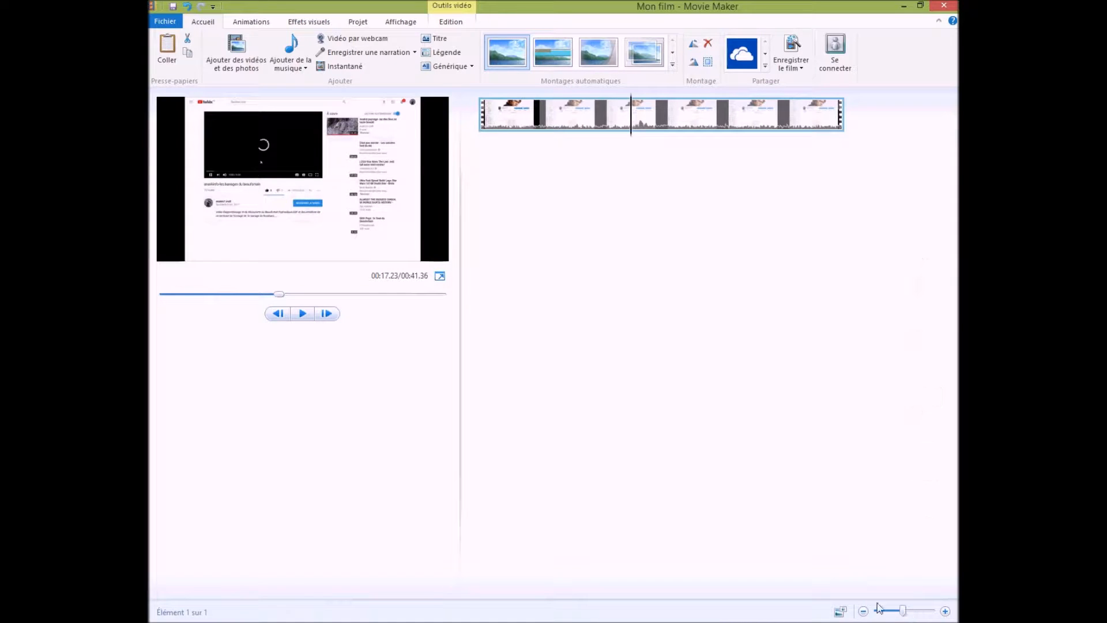
drag(903, 613, 863, 616)
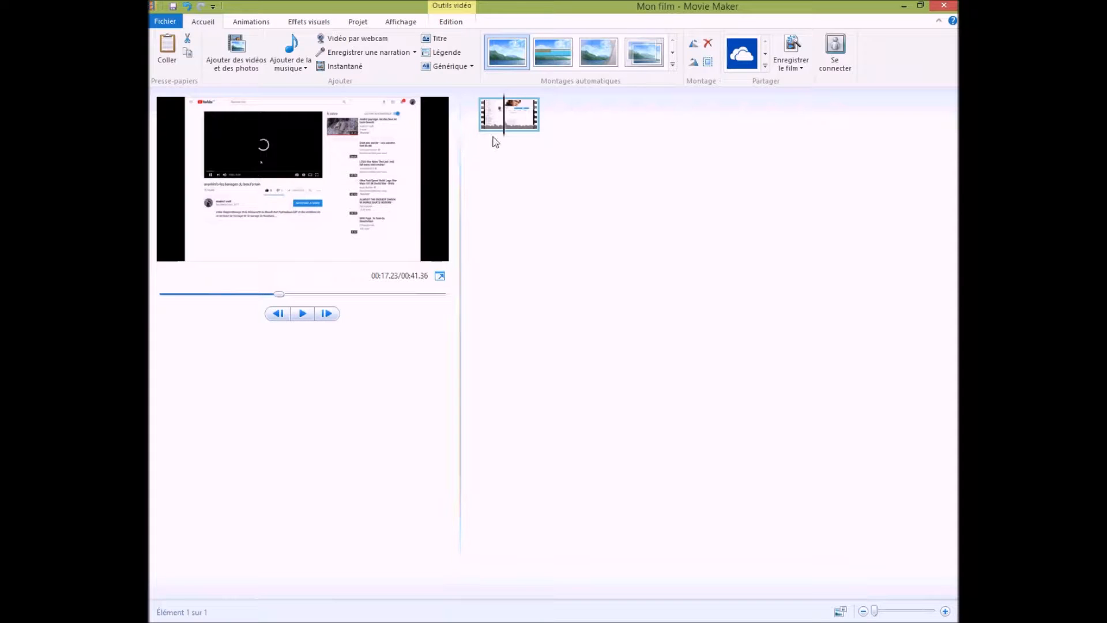
mouse_move(506, 139)
mouse_down()
mouse_move(526, 140)
mouse_move(491, 140)
mouse_move(509, 141)
mouse_up()
drag(875, 612, 934, 610)
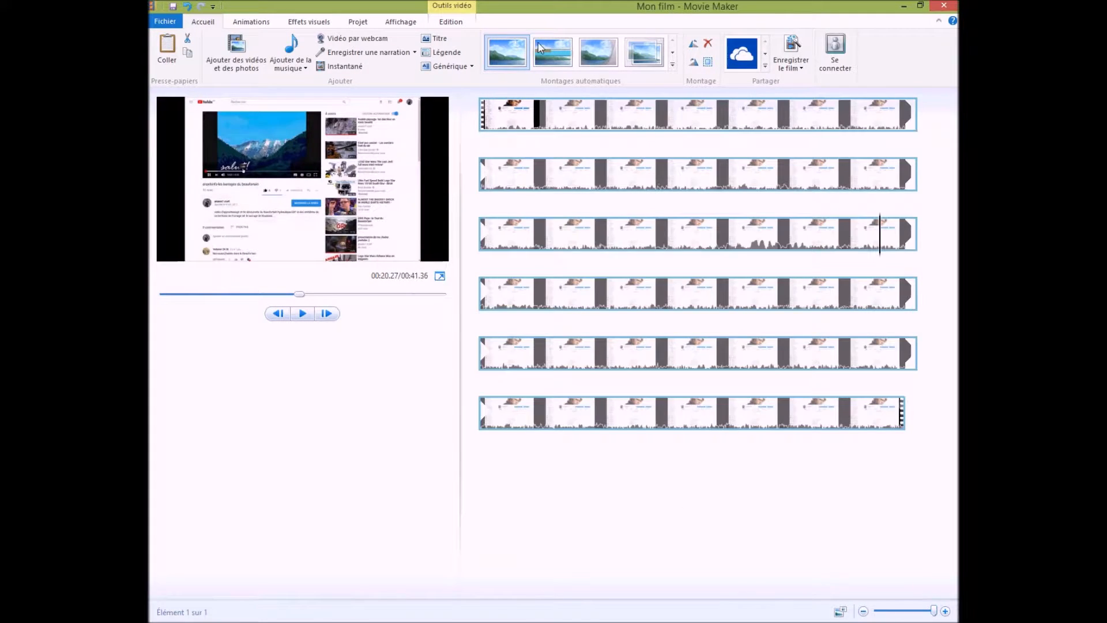
click(483, 137)
drag(478, 138, 503, 140)
drag(932, 614, 900, 616)
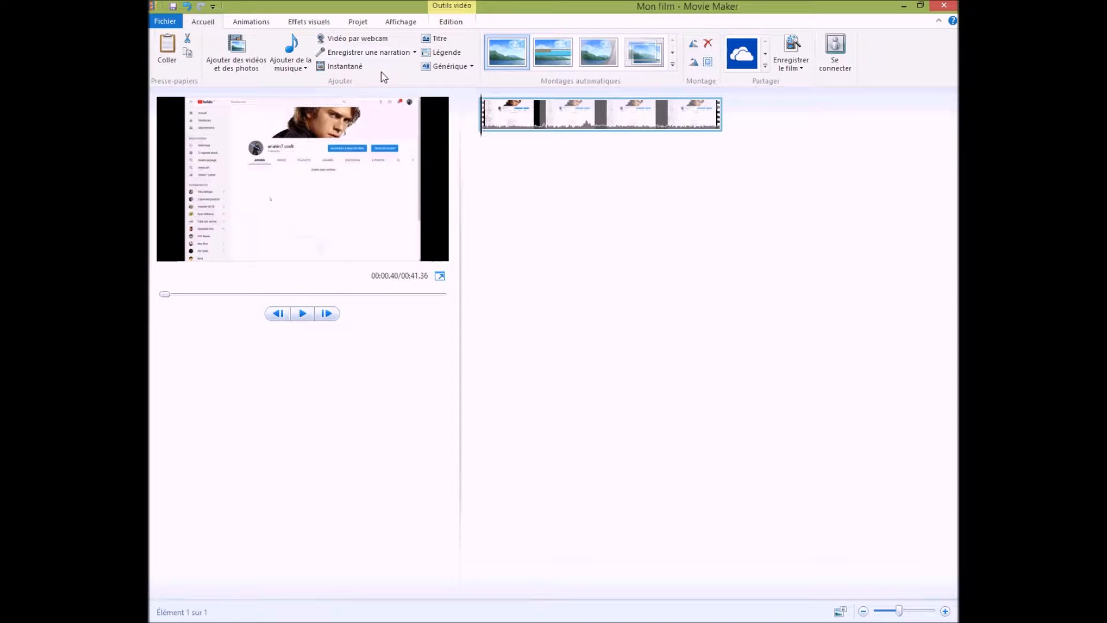
Record and save a narration of about 3 seconds from the start of the clip, and play it back
click(383, 54)
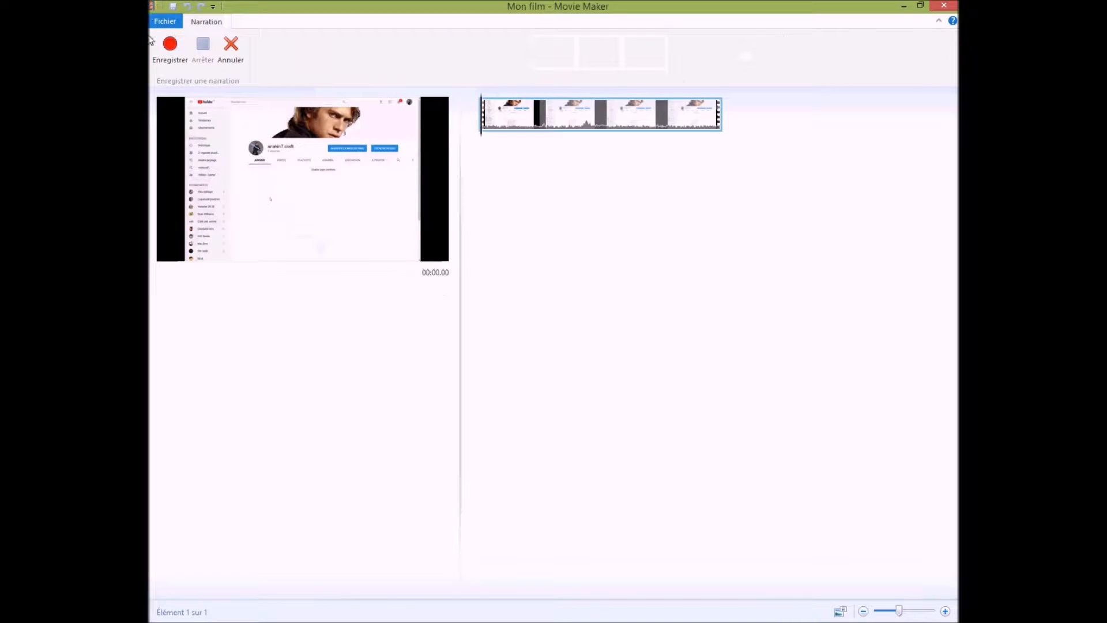
click(173, 45)
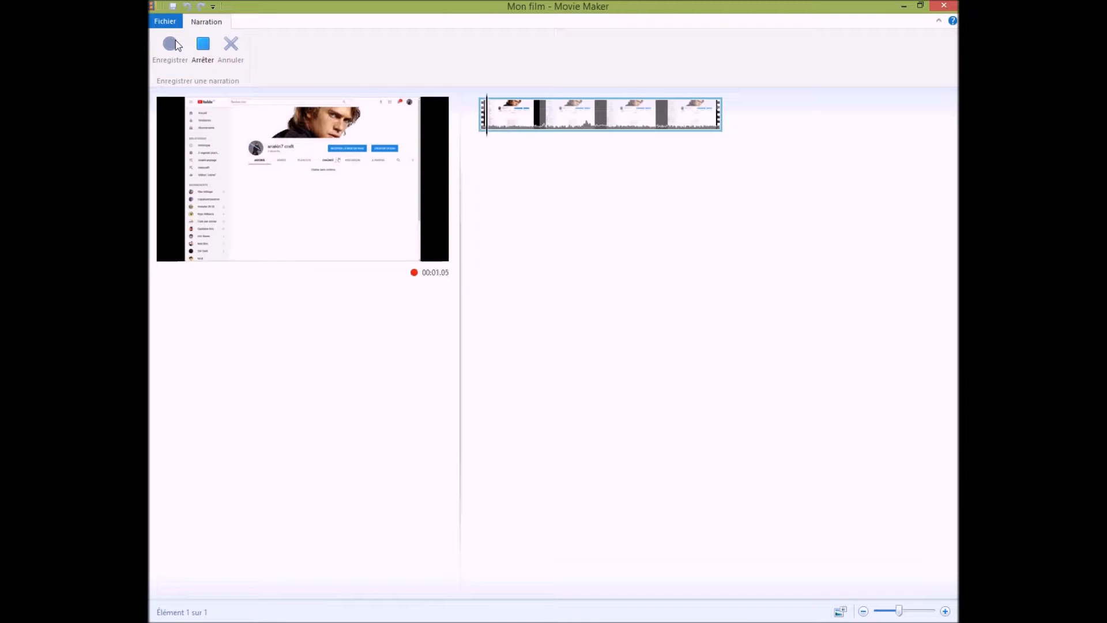
click(195, 48)
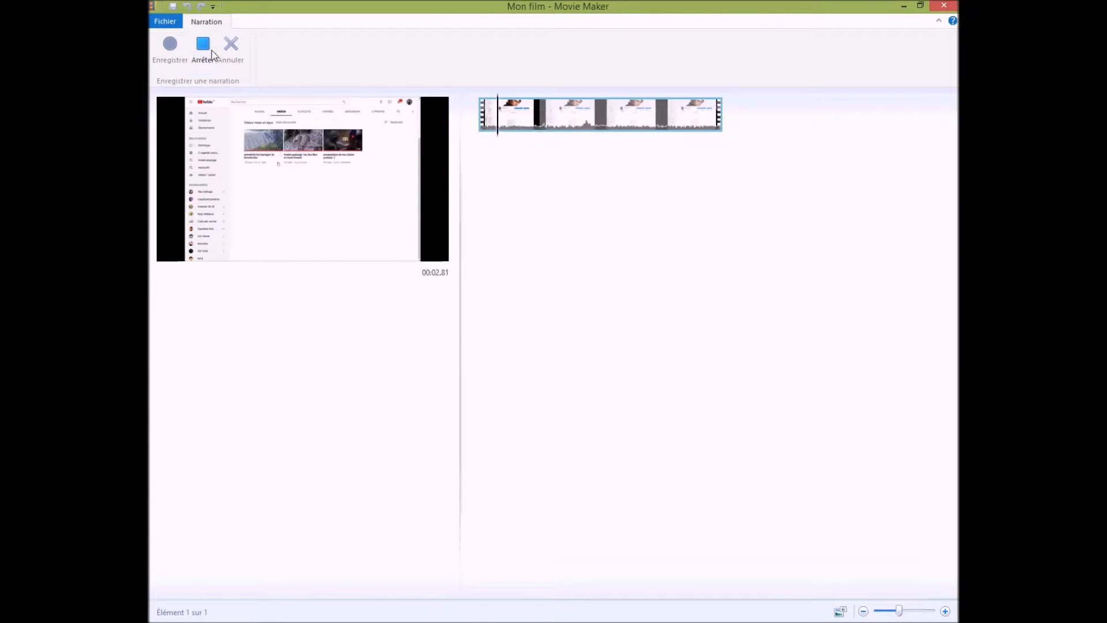
click(434, 306)
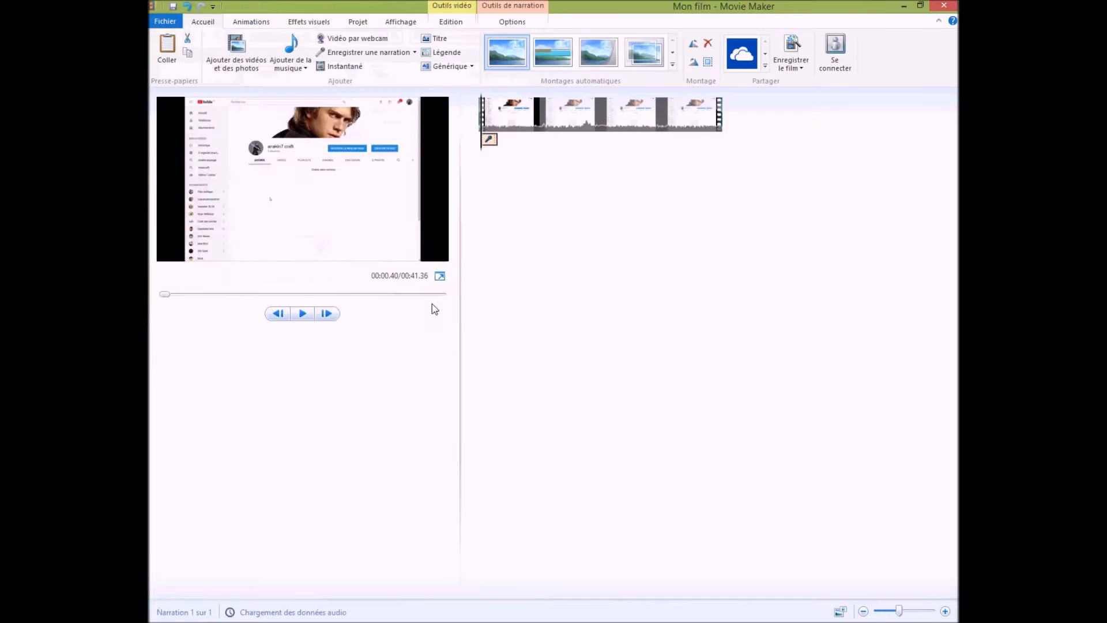
click(302, 315)
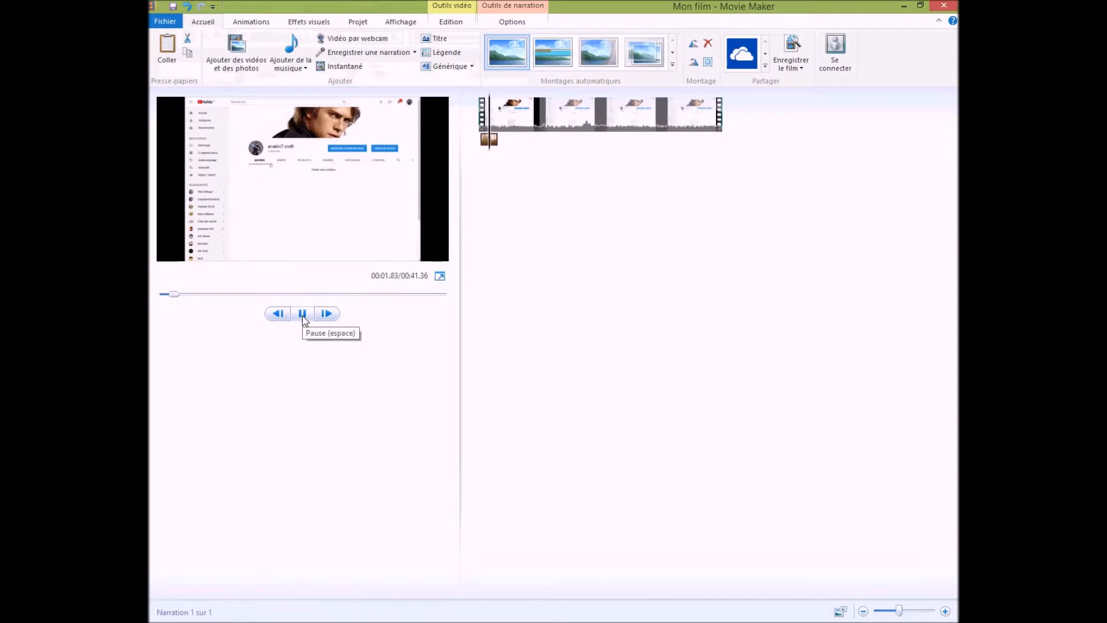
click(302, 315)
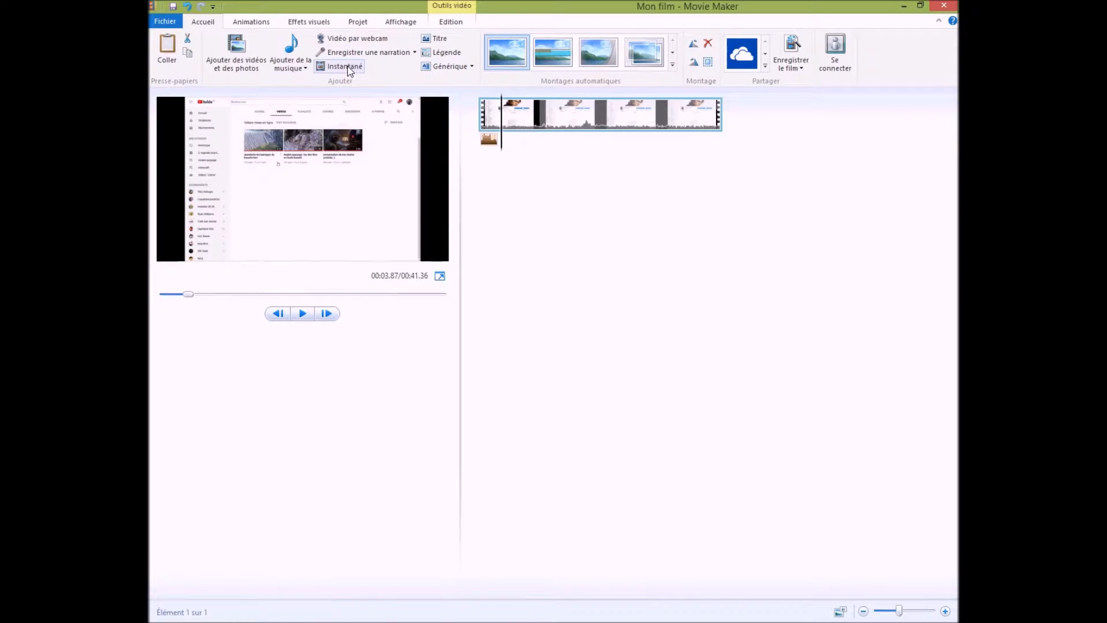
Add a title card before the clip with the text "coucou"
click(440, 39)
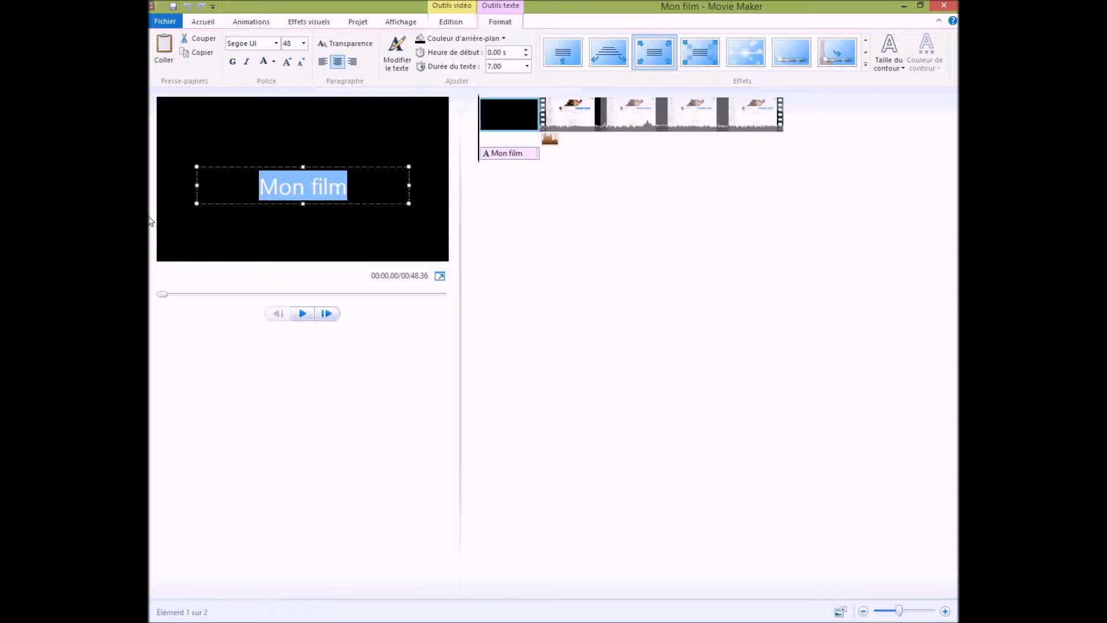
text(coucou)
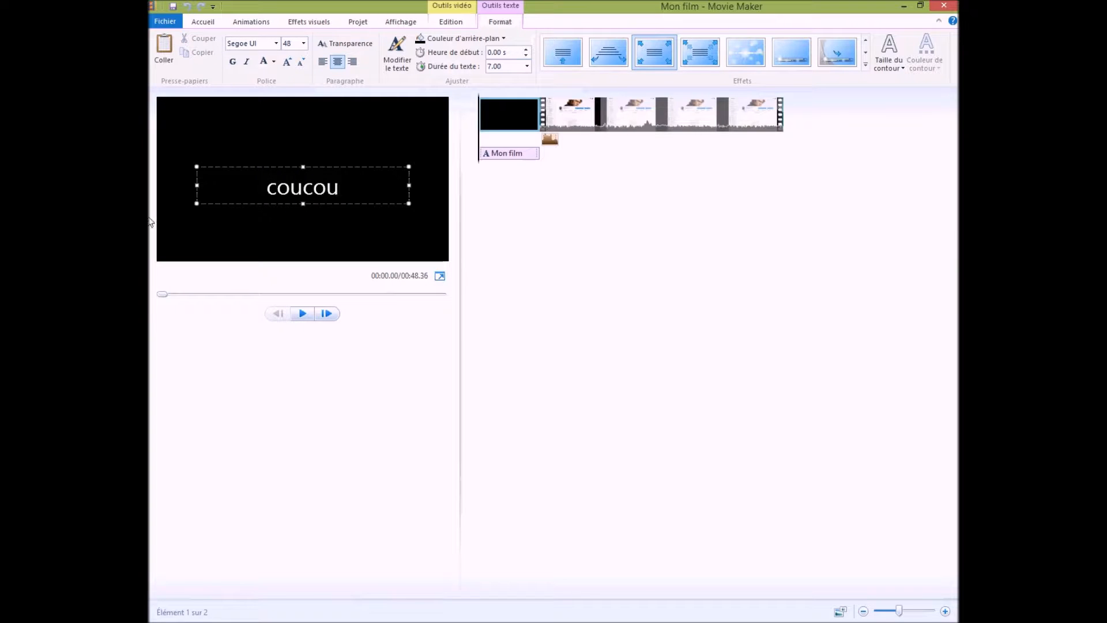
click(507, 177)
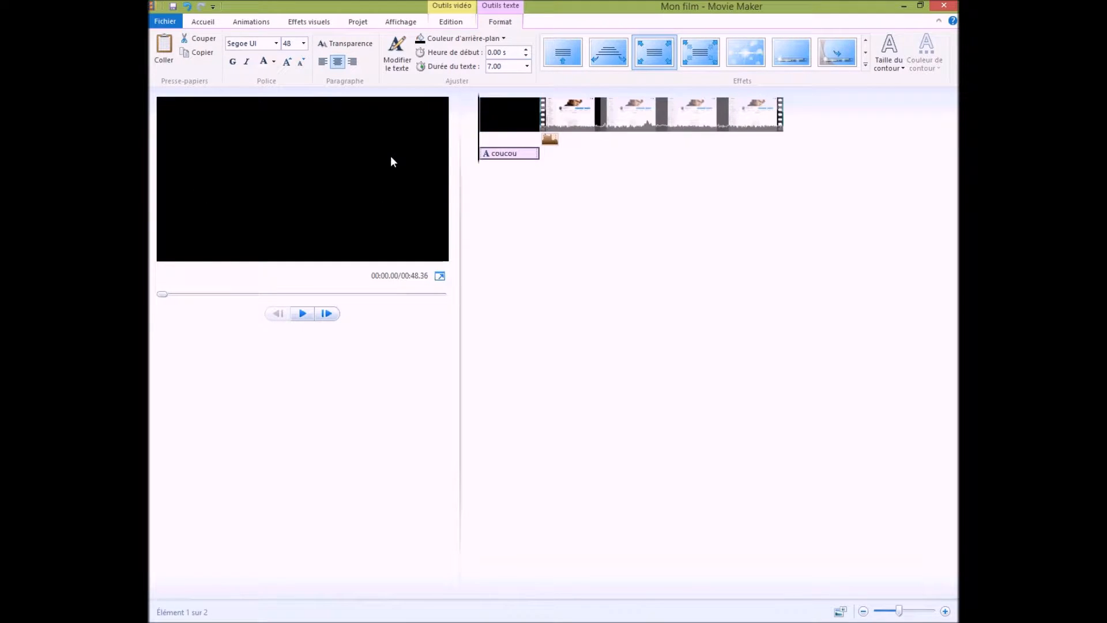
Change the font of the "coucou" title to Old English Text MT
click(259, 190)
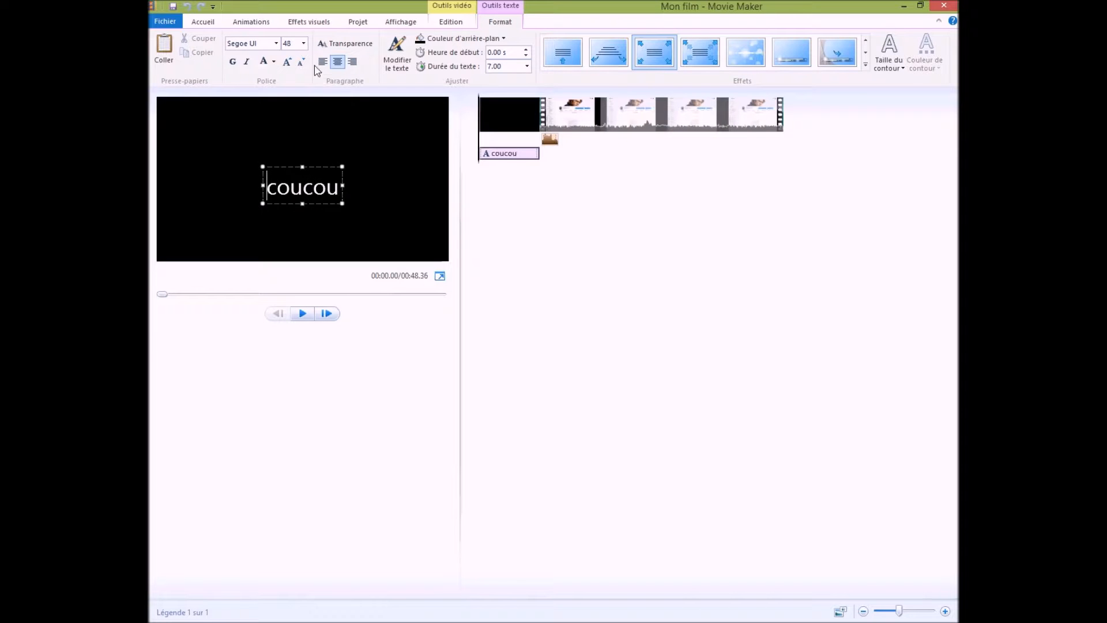
click(272, 47)
click(277, 44)
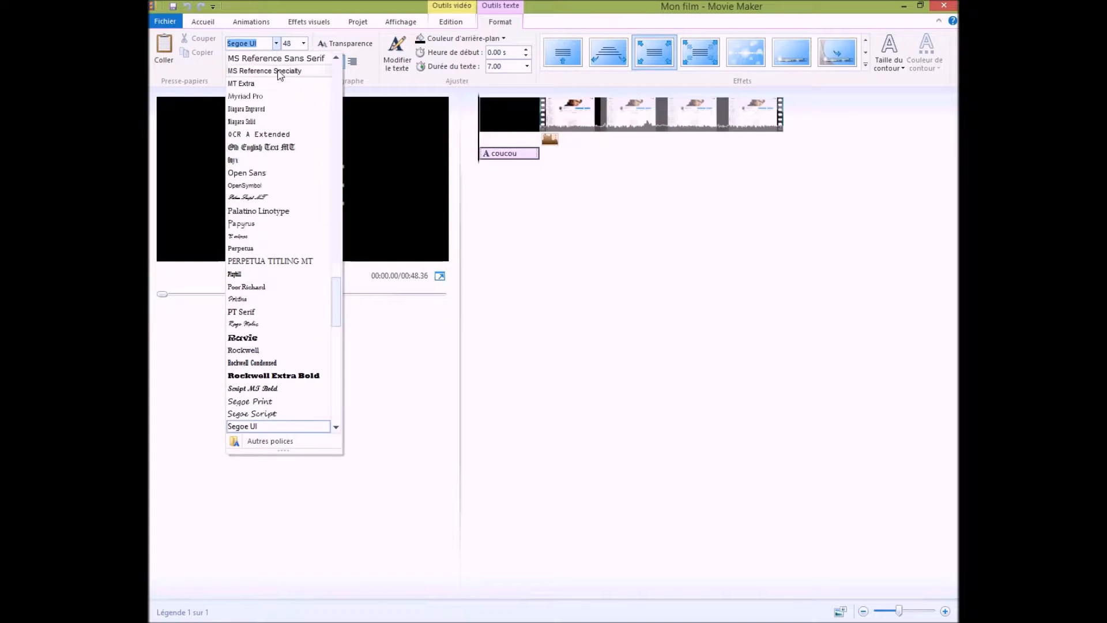
click(282, 149)
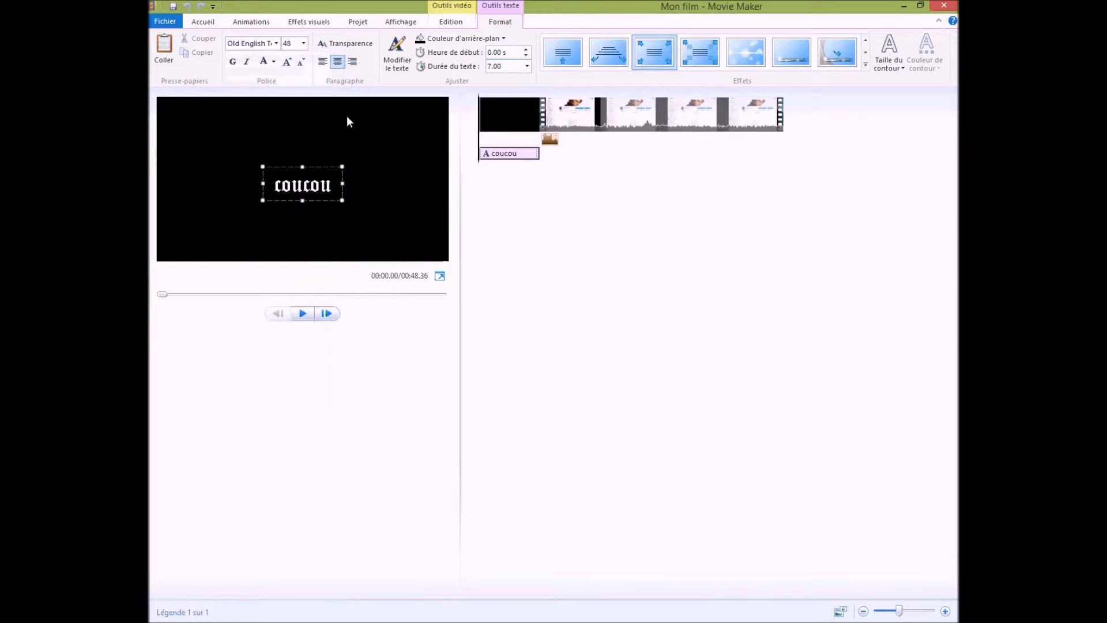
Set the title's font size to 72 and widen its text box so the word fits on one line
click(304, 44)
click(293, 124)
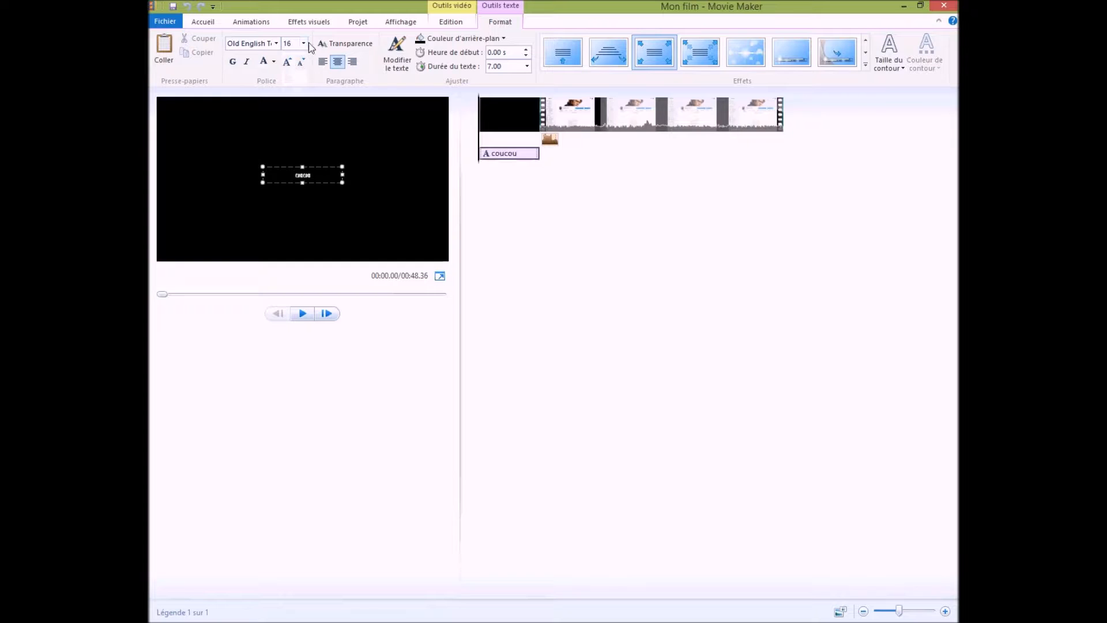
click(304, 44)
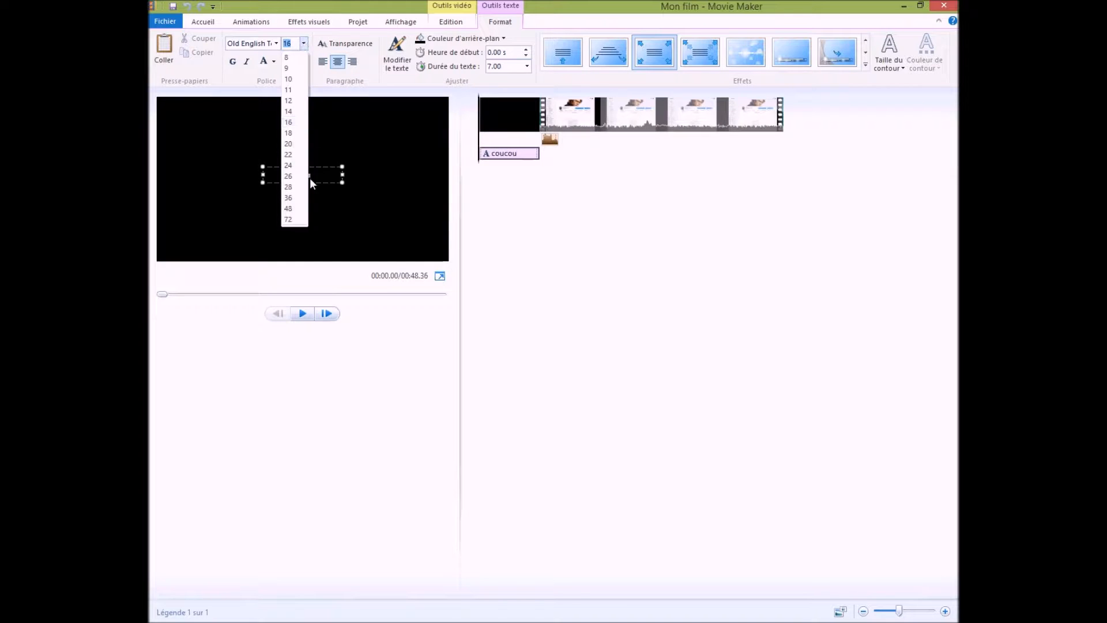
click(297, 221)
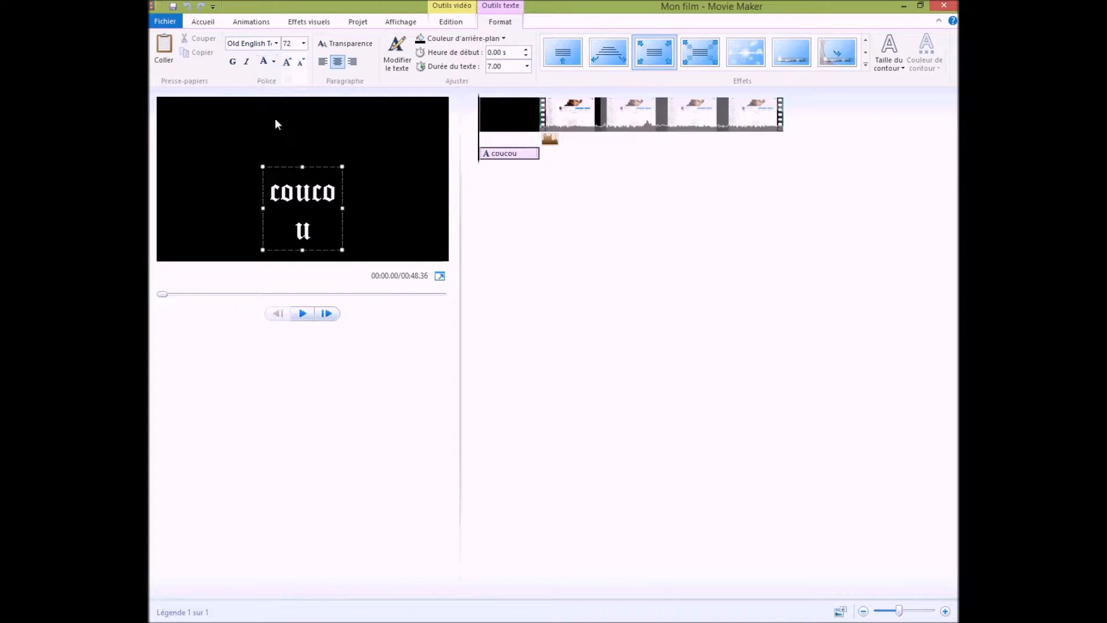
drag(342, 205, 359, 205)
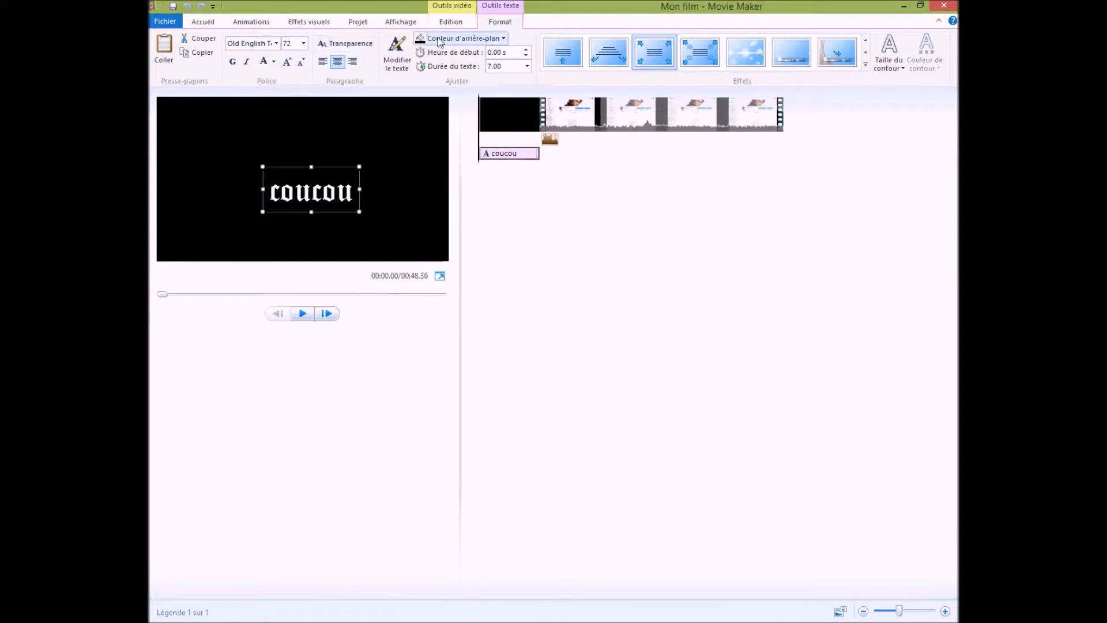
Set the title card's background colour to light orange and preview the title
click(504, 41)
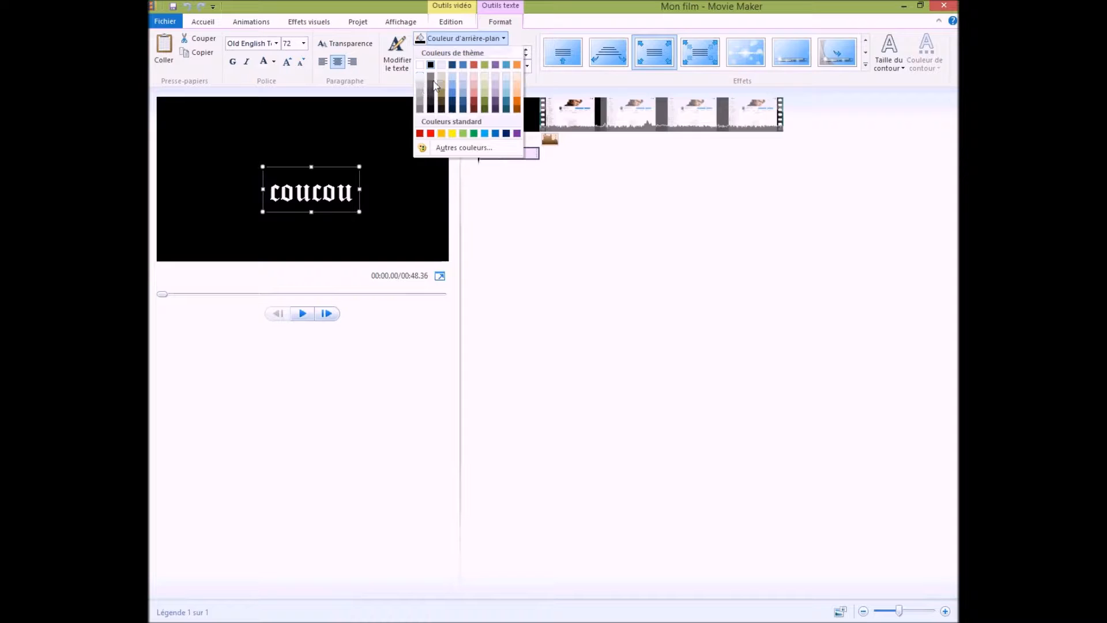
click(517, 87)
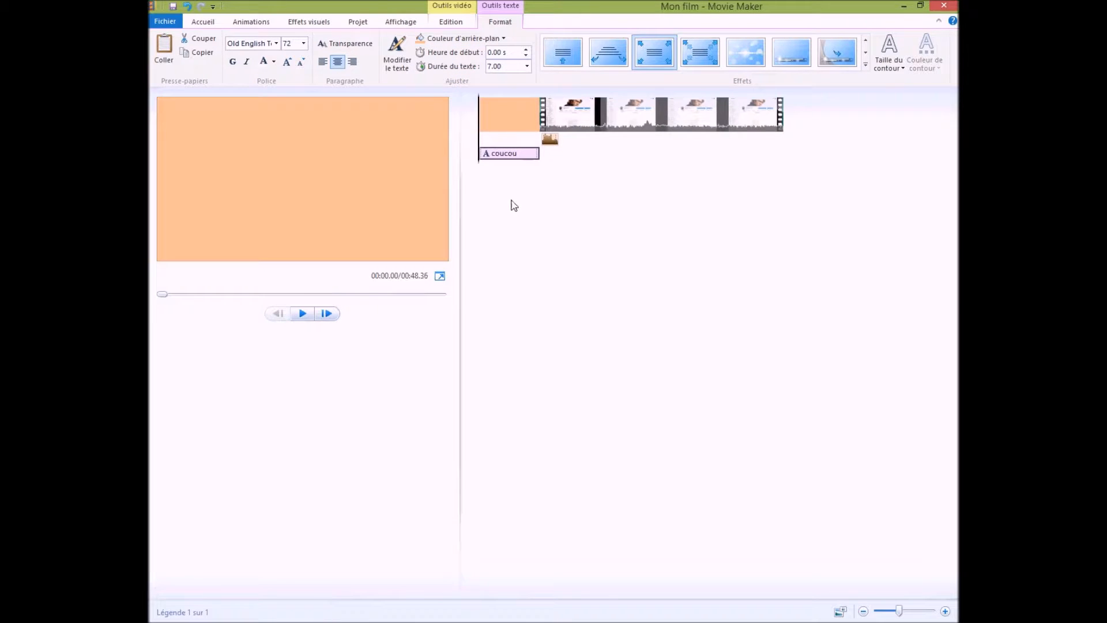
click(302, 313)
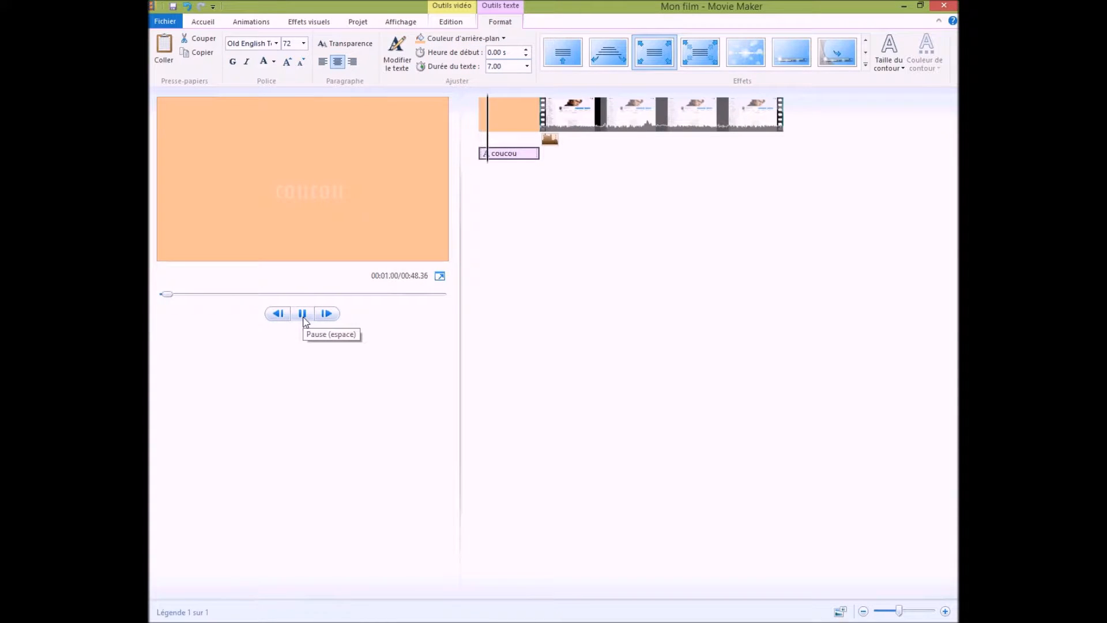
click(302, 315)
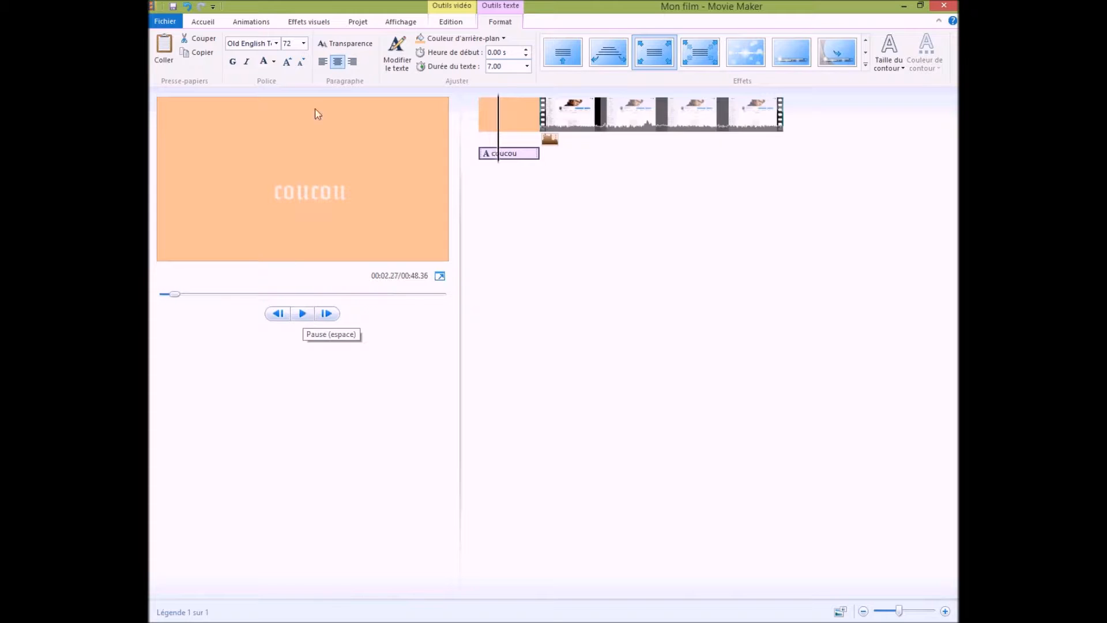
Colour the title text black and move it up and to the left of the frame's centre
click(274, 62)
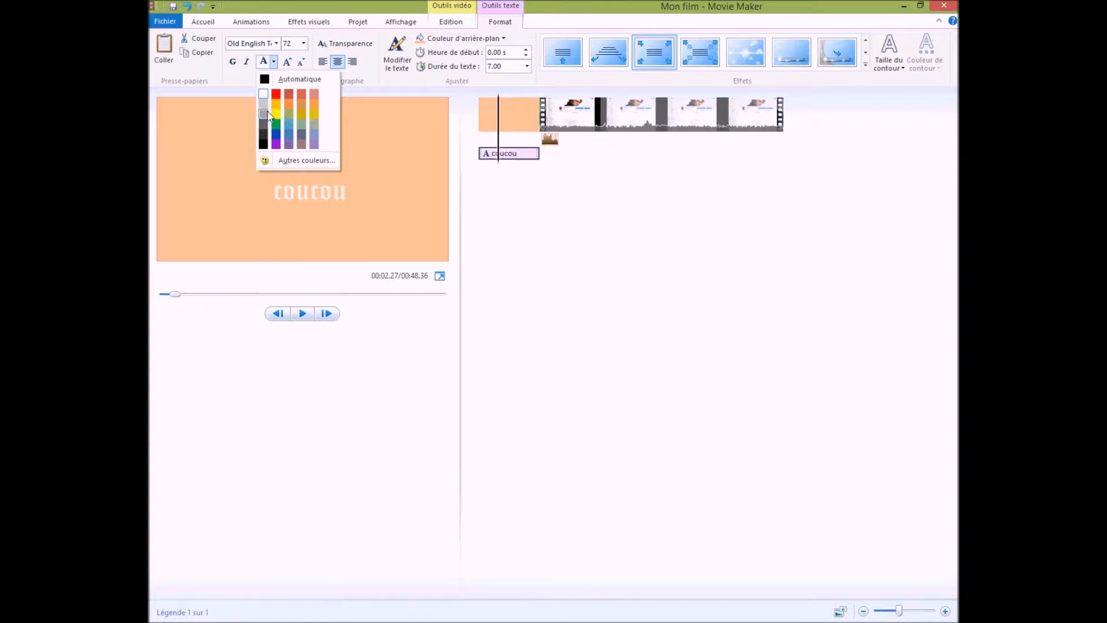
click(263, 144)
drag(329, 172, 285, 148)
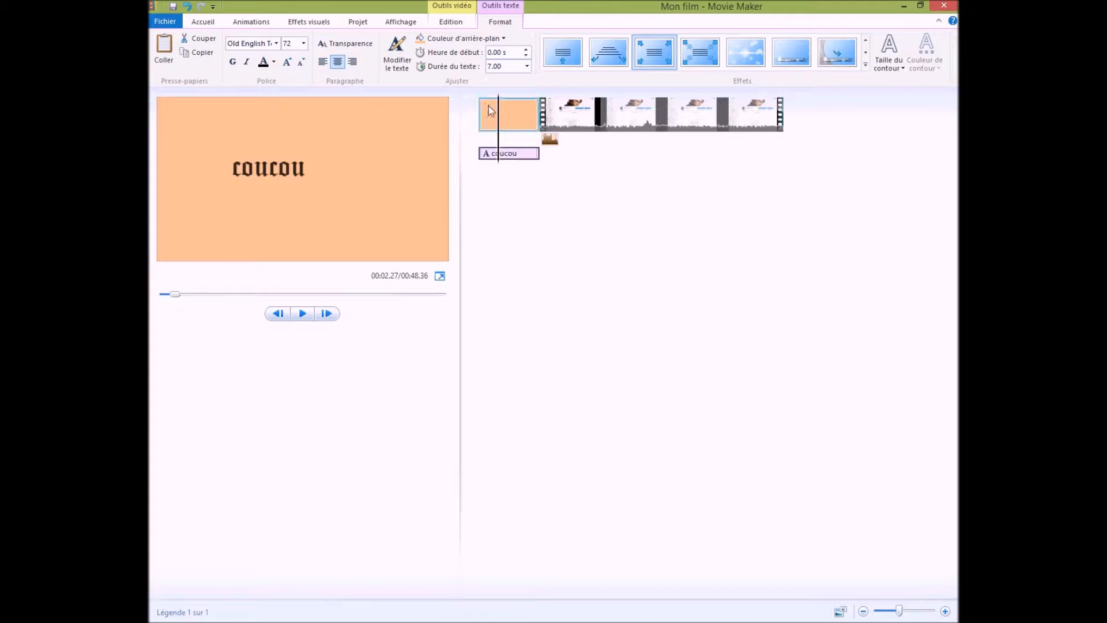
Set the title's text duration to 8.00 seconds and apply the text effect that follows "Zoom avant - petit"
click(522, 67)
key(Return)
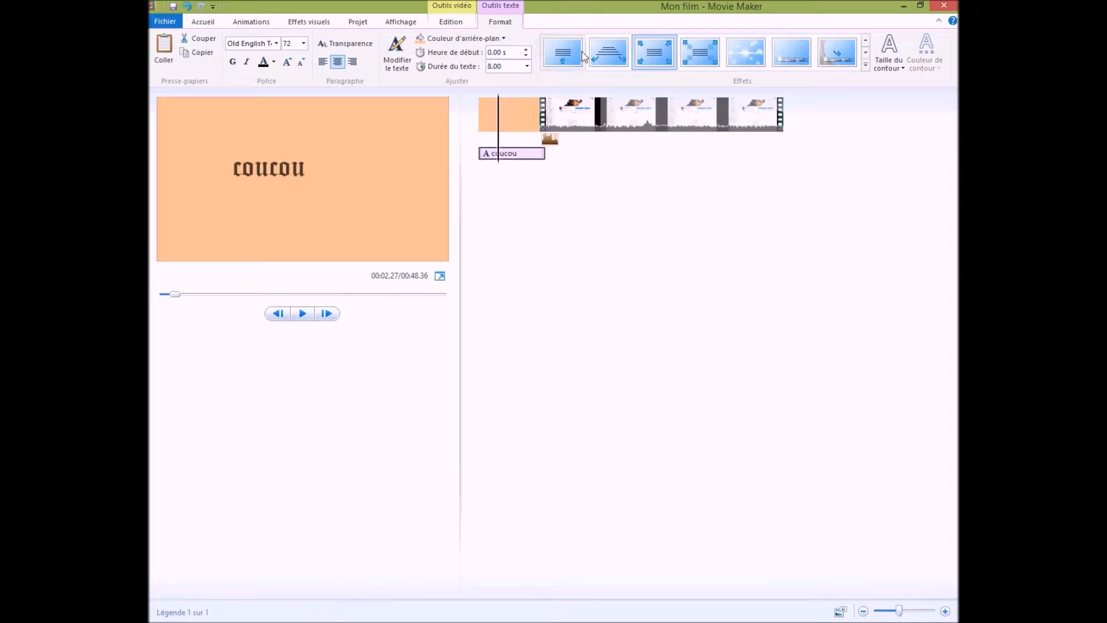
click(865, 47)
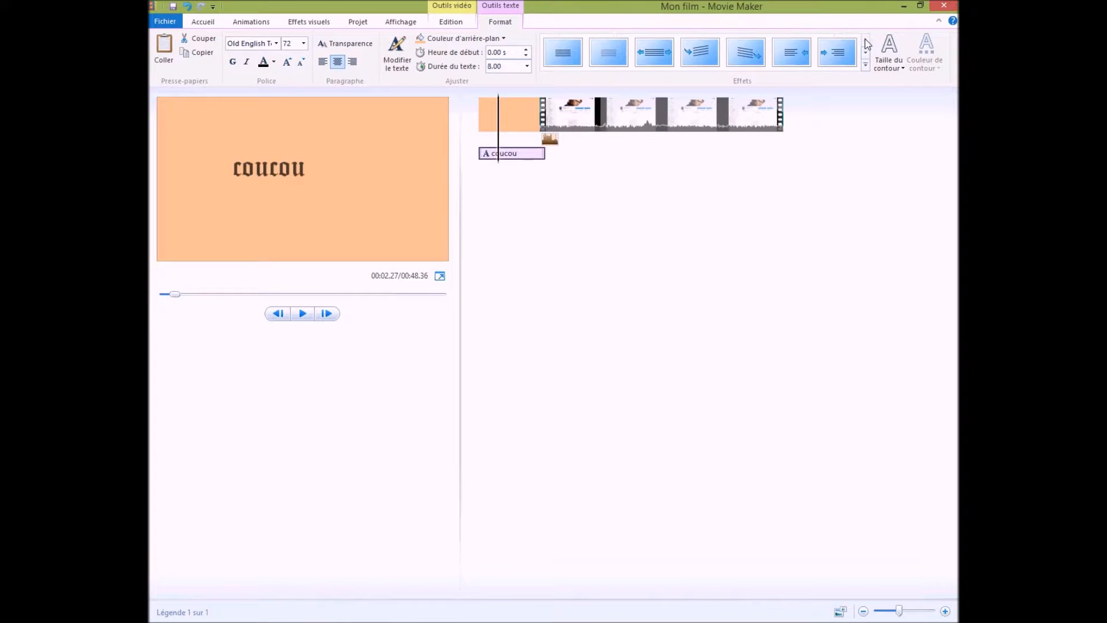
click(865, 52)
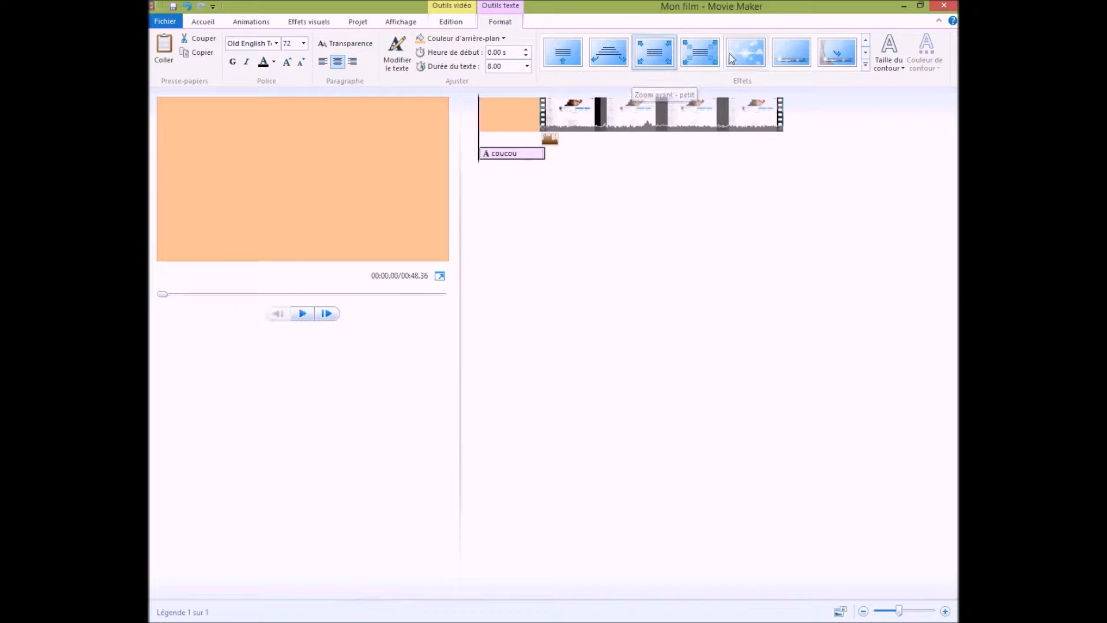
click(696, 56)
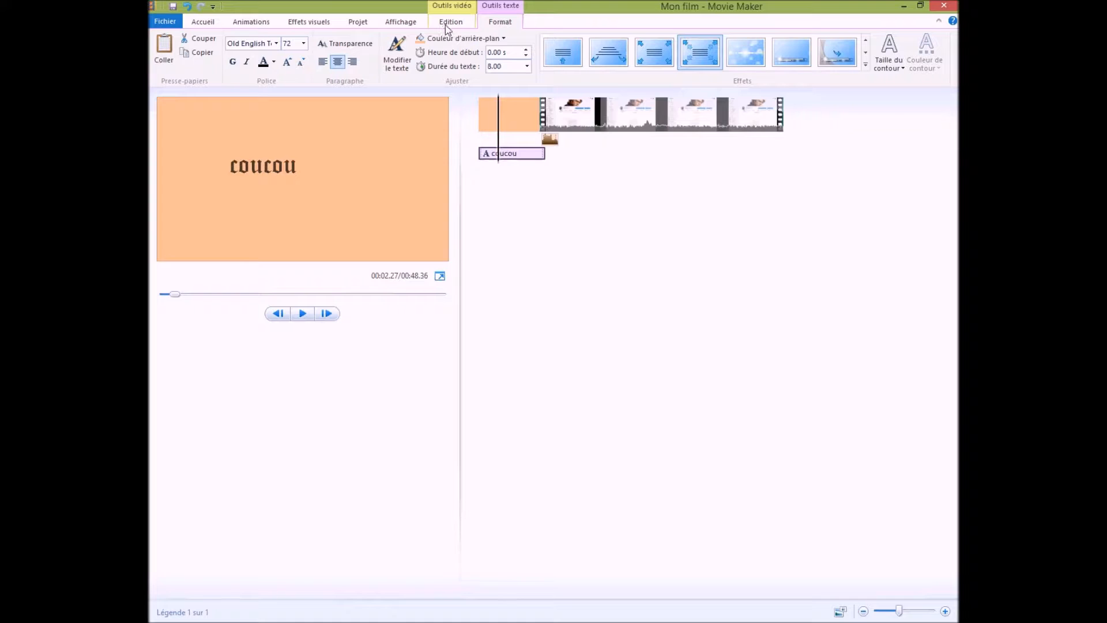
click(210, 25)
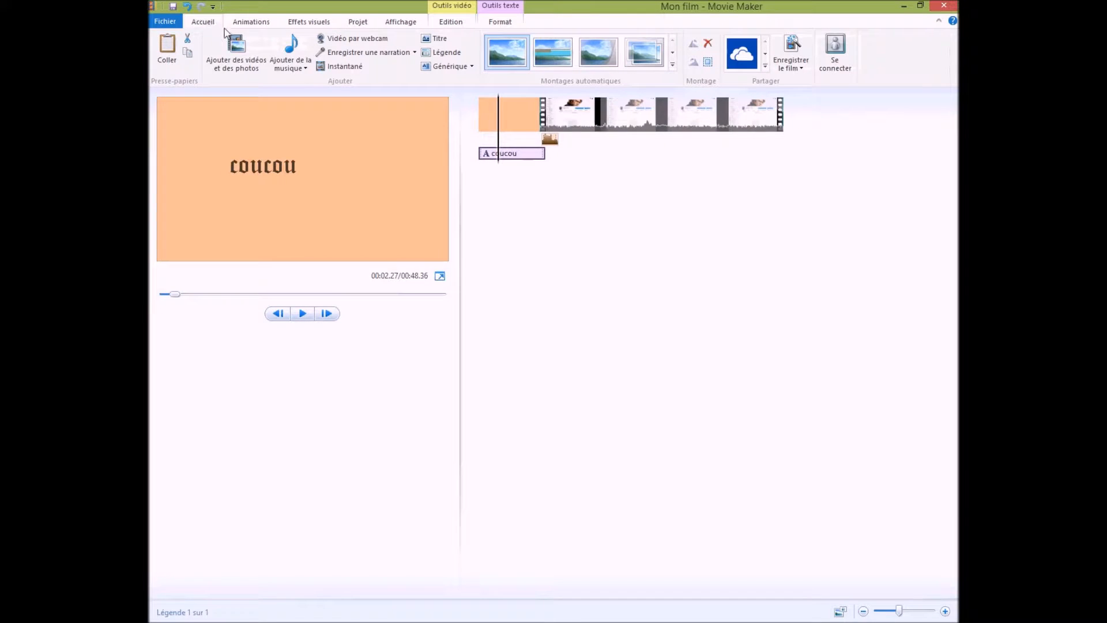
Add the music file La Marseillaise.mp3 from the Téléchargements folder to the project
click(293, 49)
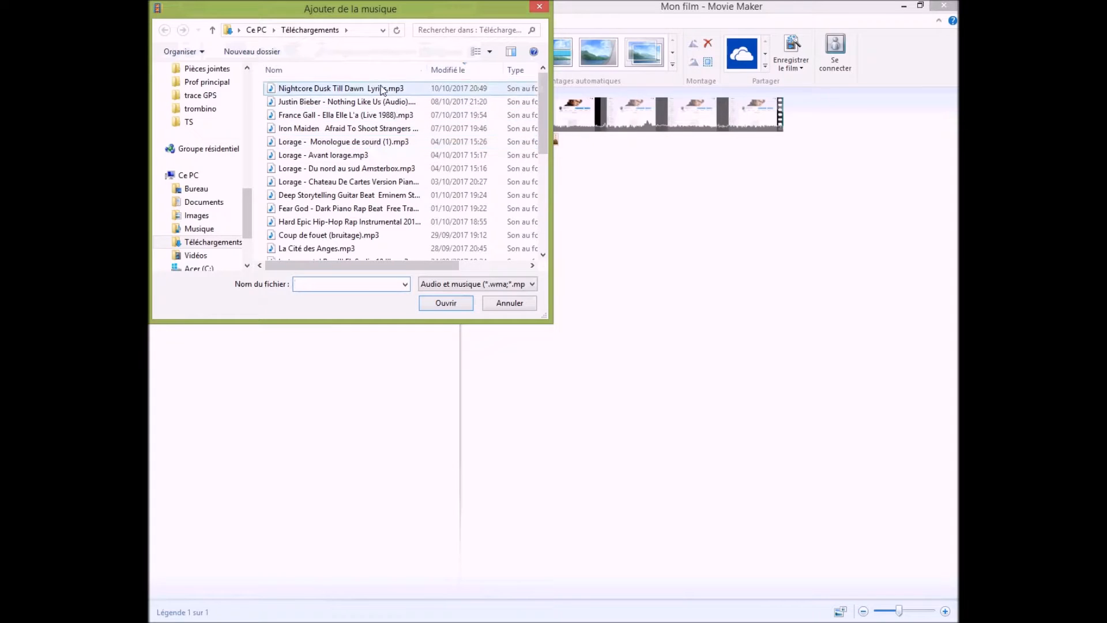
scroll(544, 137, down, 1)
scroll(539, 153, down, 3)
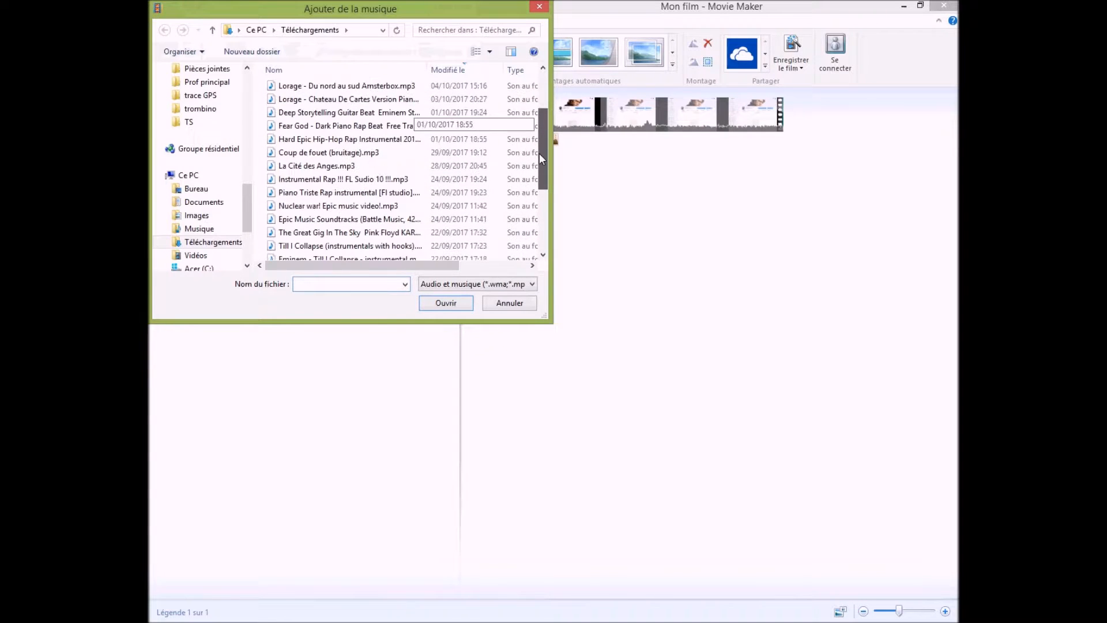
scroll(519, 184, down, 2)
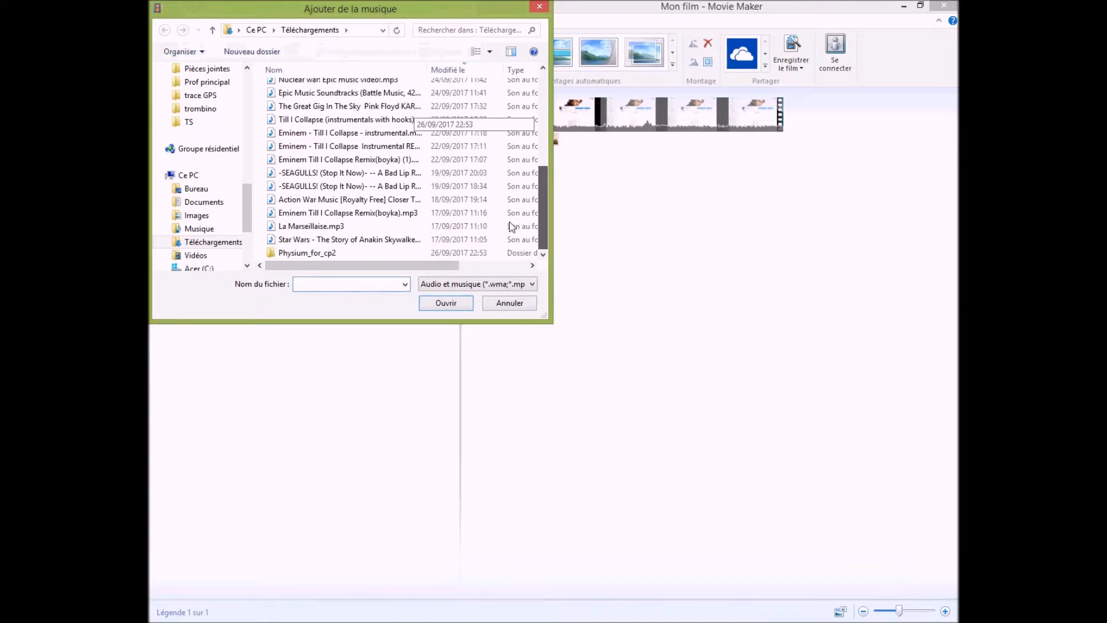
drag(546, 206, 505, 216)
click(467, 226)
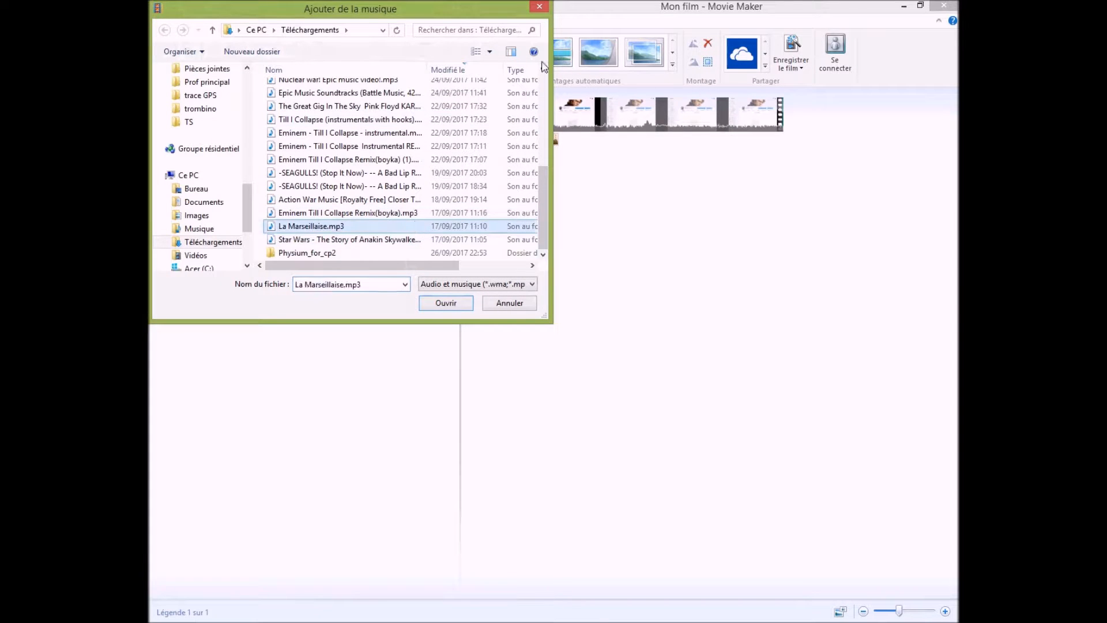
click(427, 305)
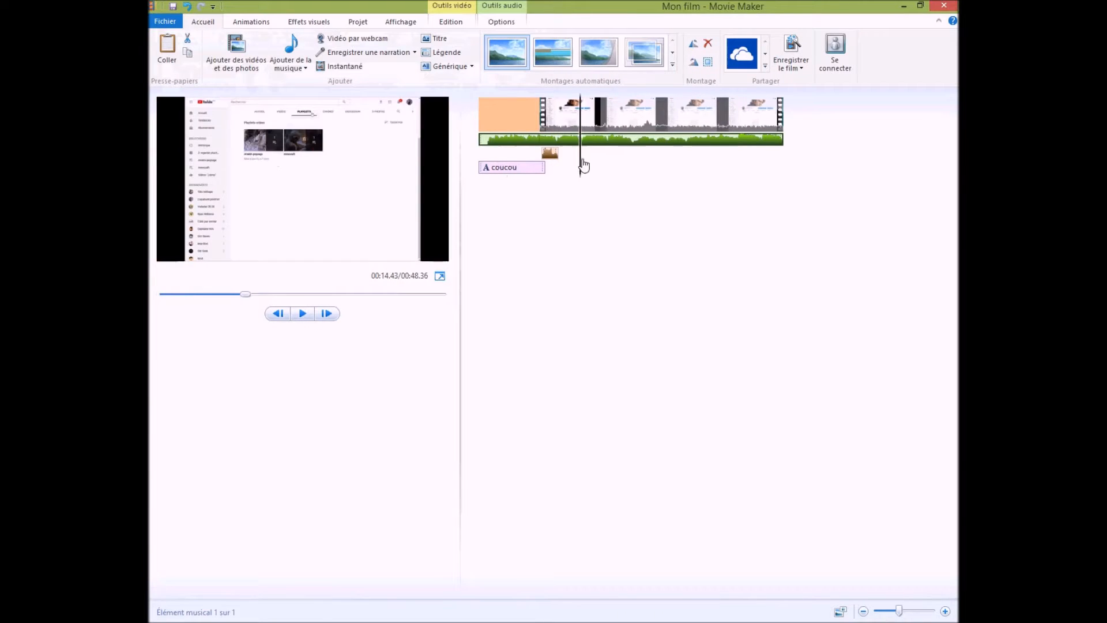
Move the music track so it starts about 14.4 s into the film, and play that passage
drag(494, 143, 589, 151)
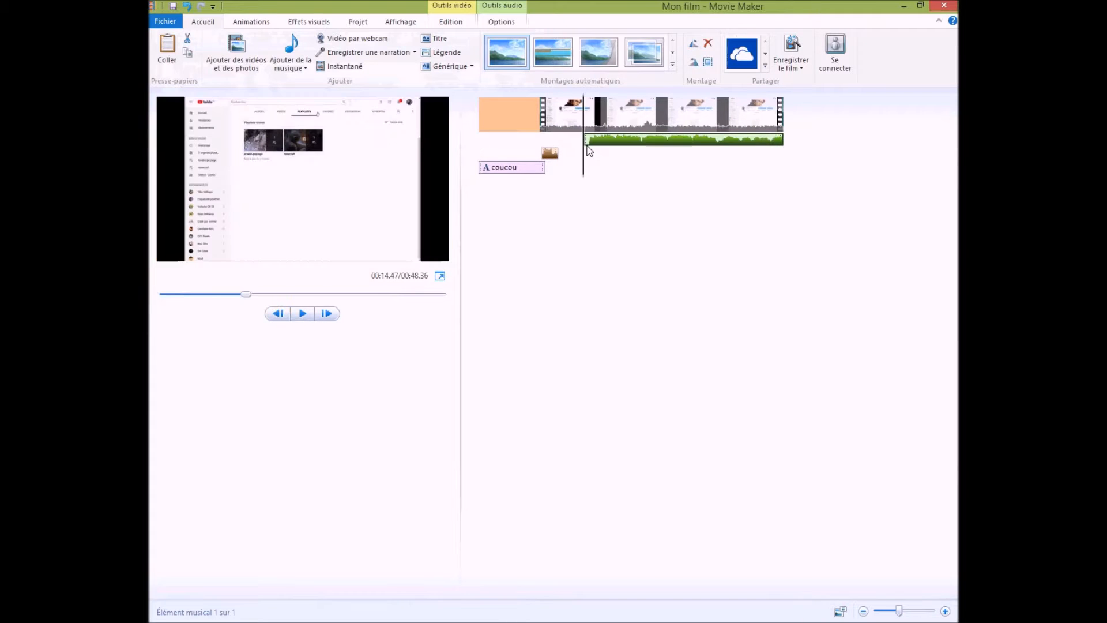
click(304, 313)
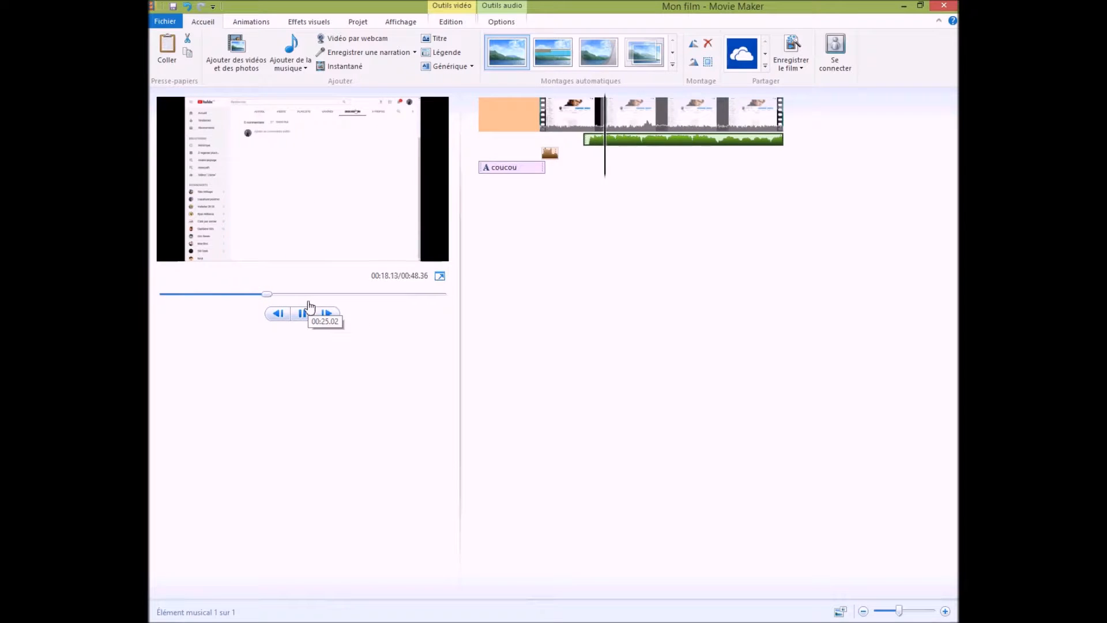
click(300, 318)
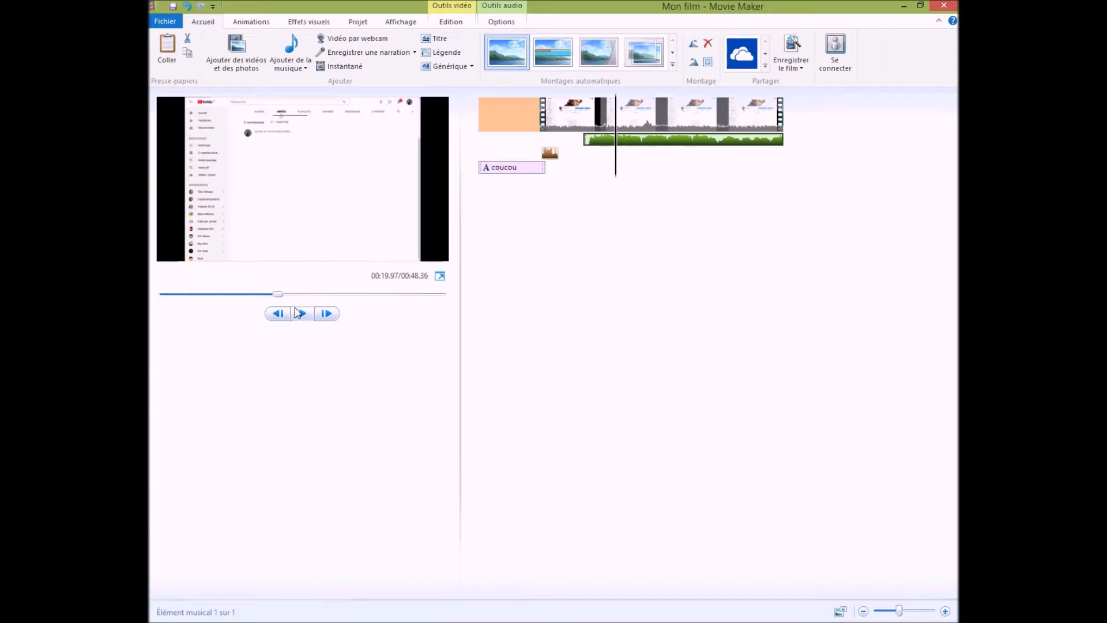
click(284, 314)
Add a caption reading "voici mes abonement" to the video at about 17.4 s
drag(614, 164, 516, 164)
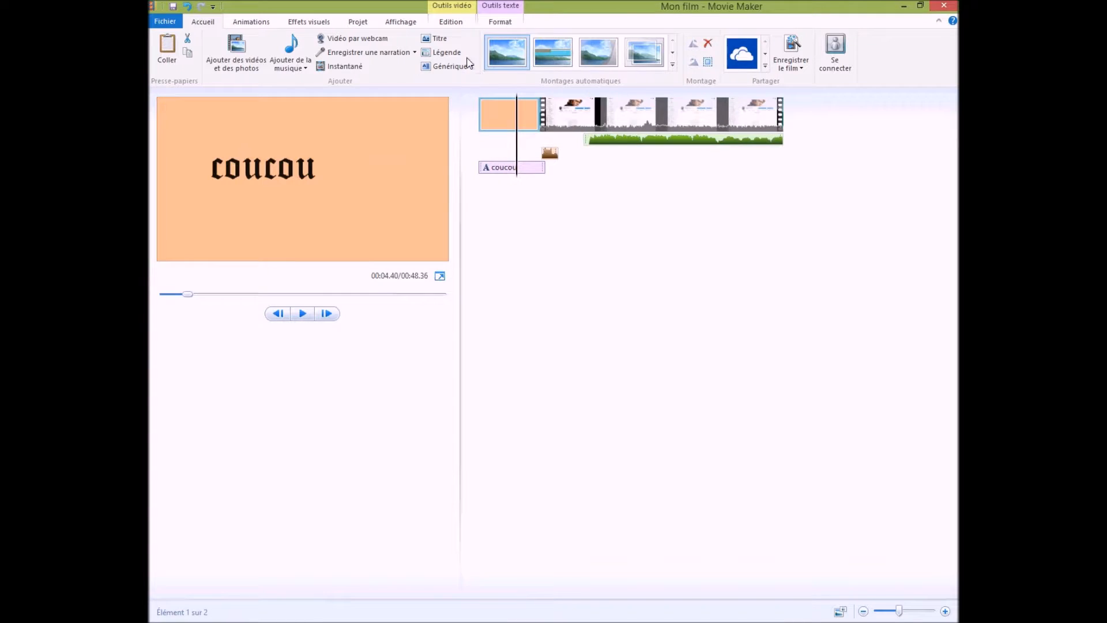
click(459, 60)
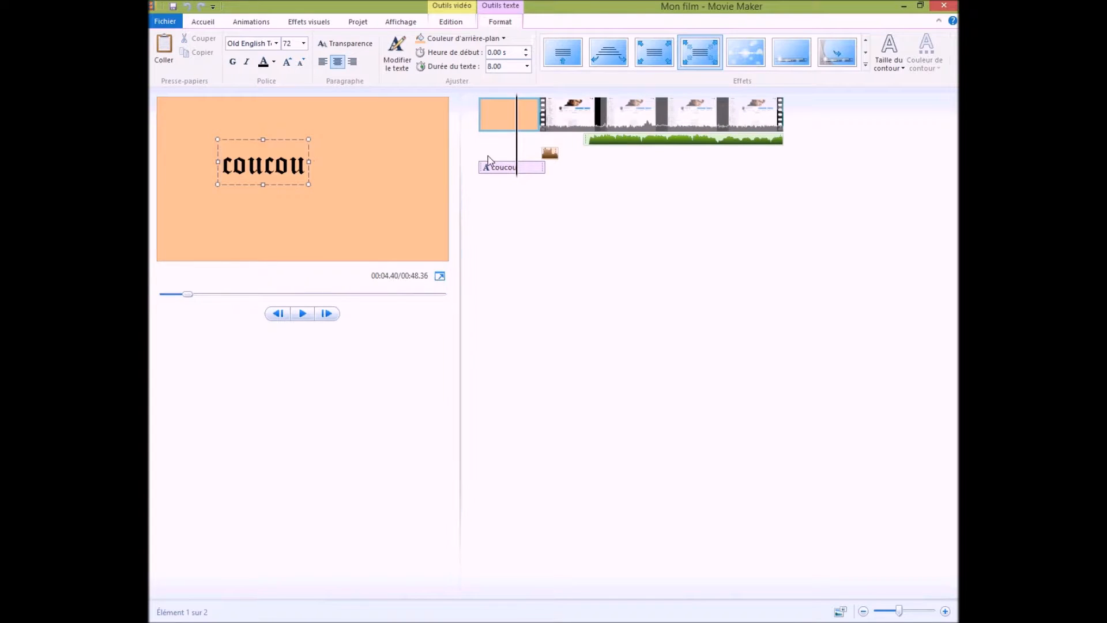
click(595, 120)
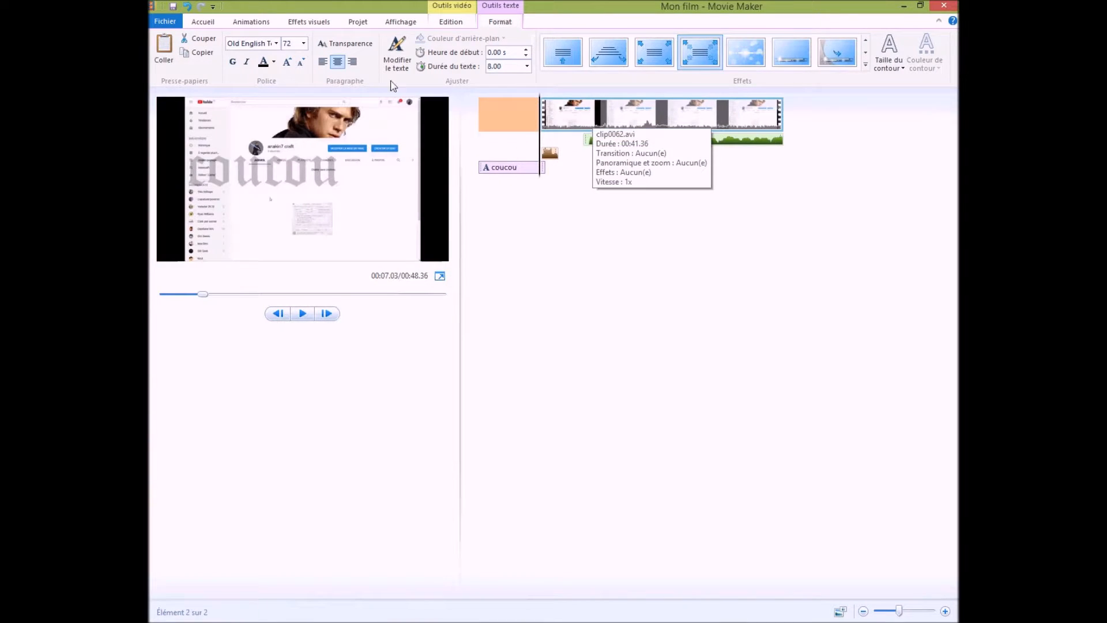
click(636, 108)
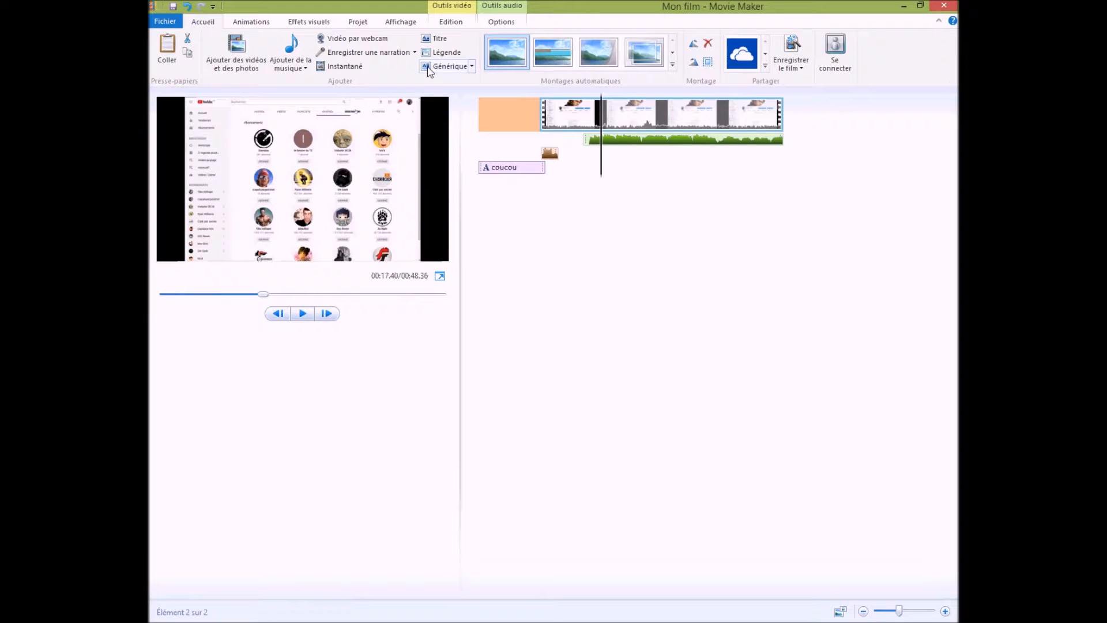
click(454, 52)
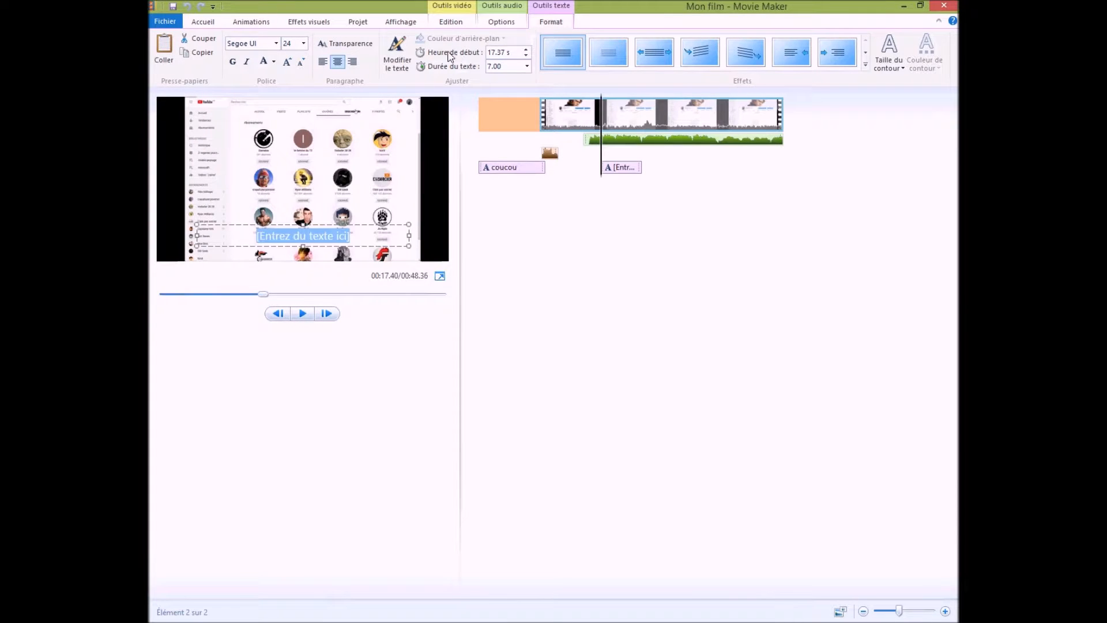
key(BackSpace)
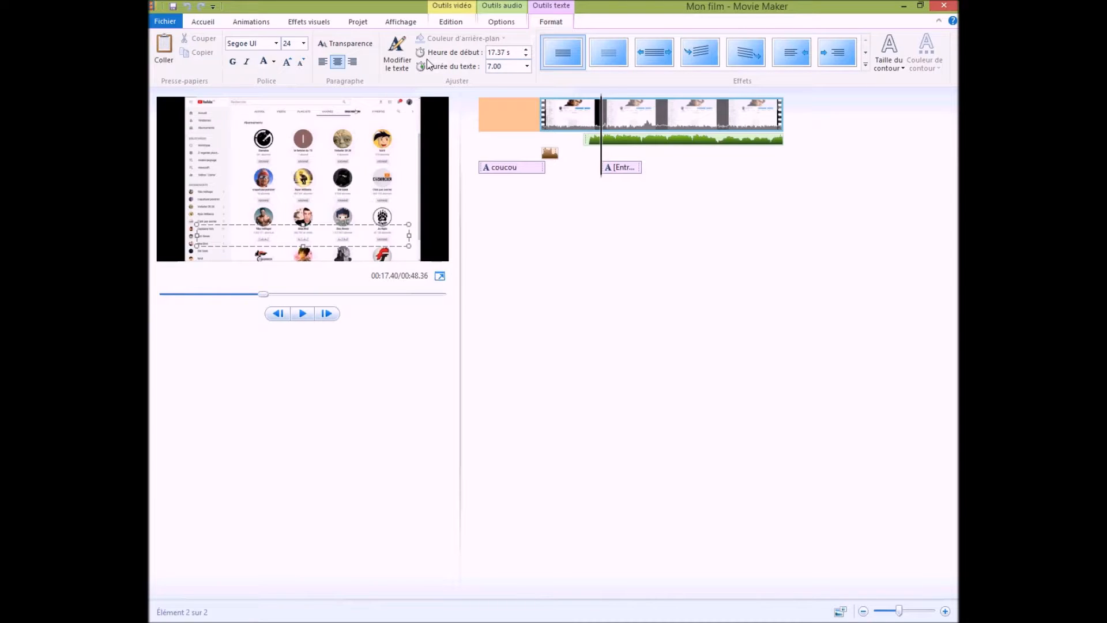
key(Return)
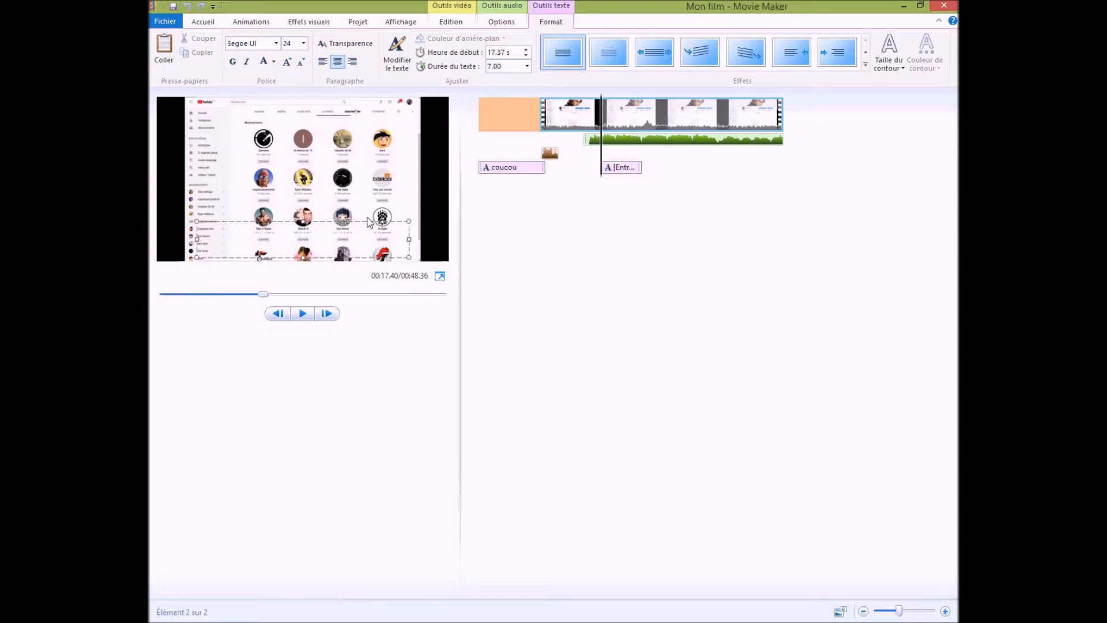
Colour the caption text red and move it to the upper part of the video frame
click(274, 62)
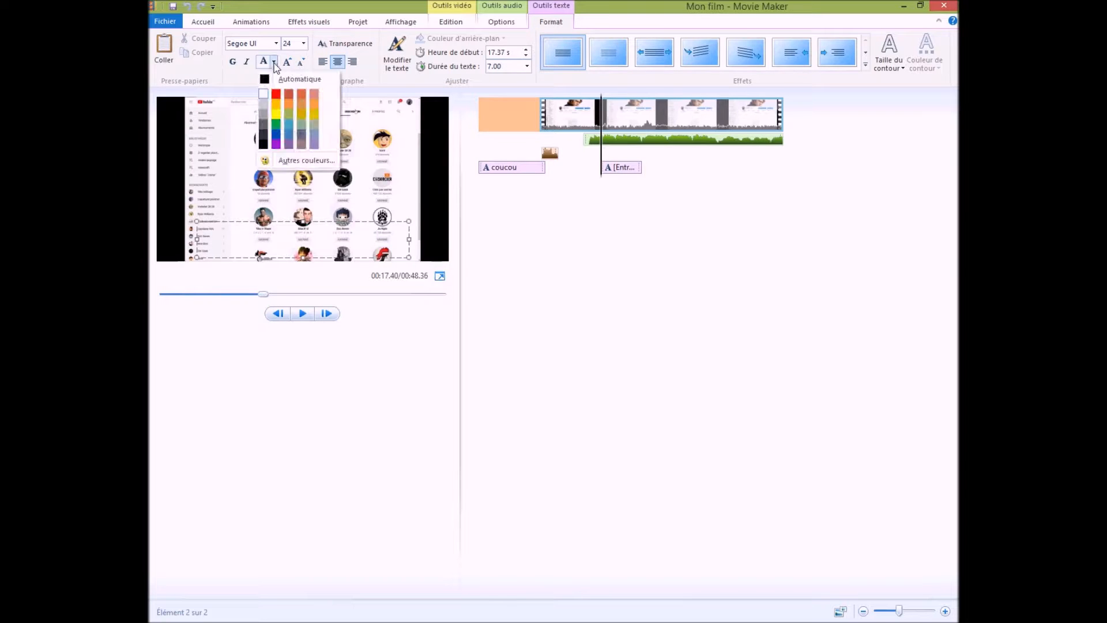
click(276, 98)
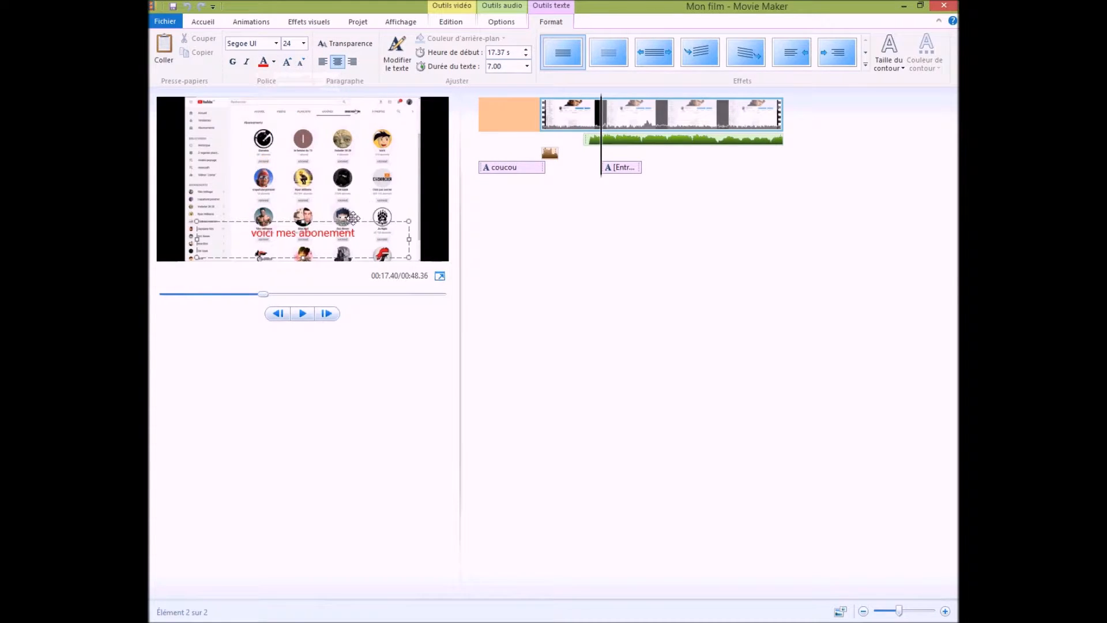
drag(353, 221, 362, 109)
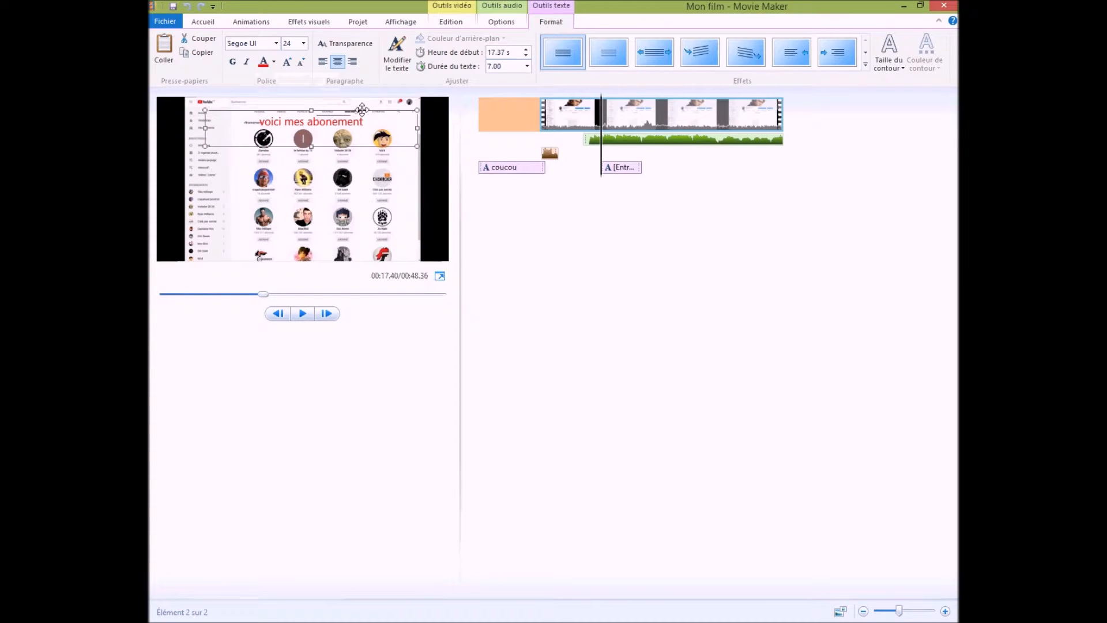
Split the video clip at about 18.23 s, shortly after the caption begins
click(373, 294)
drag(715, 173, 607, 181)
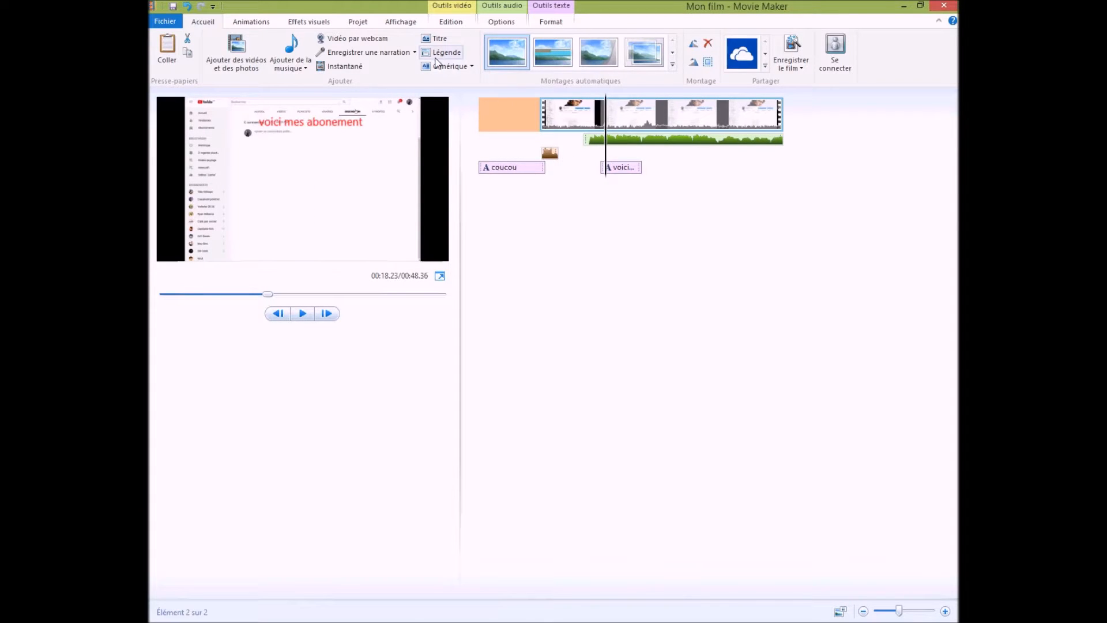
click(258, 23)
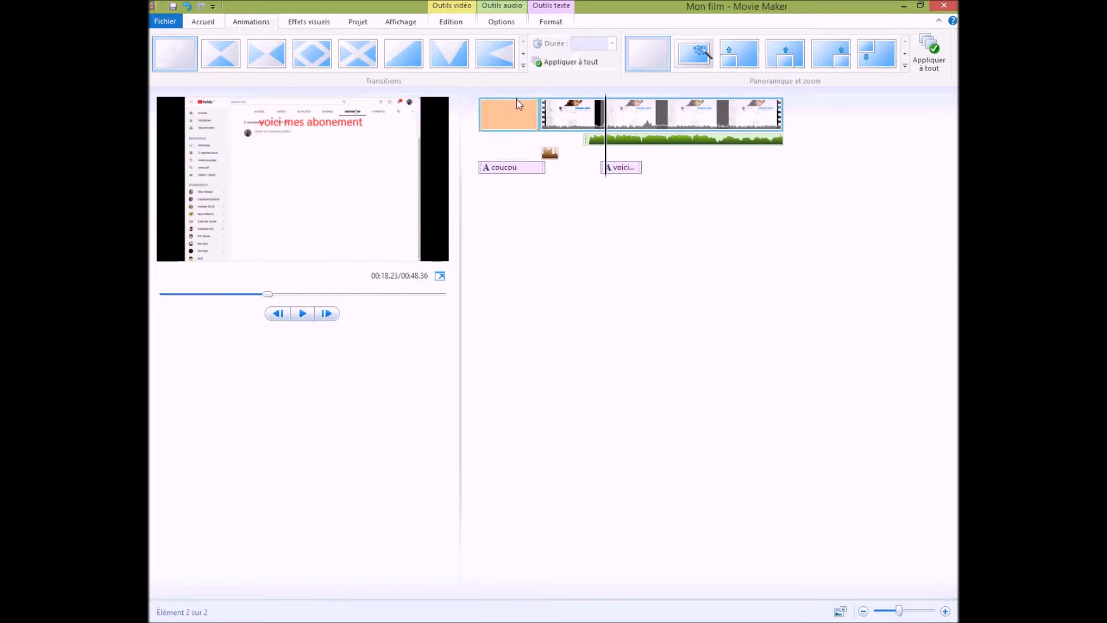
click(550, 23)
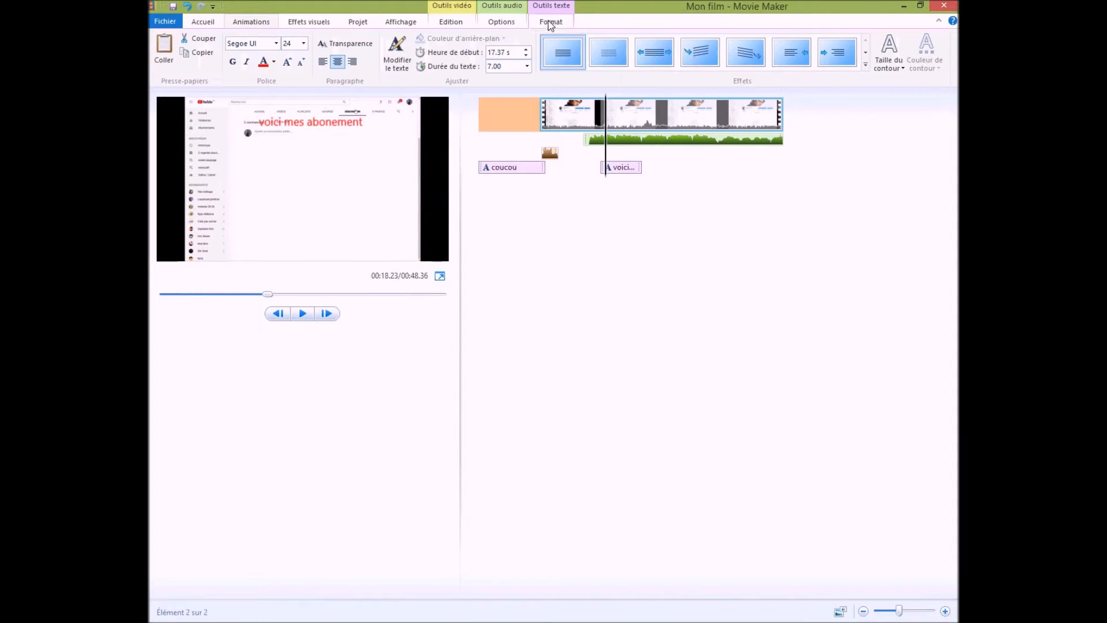
click(501, 23)
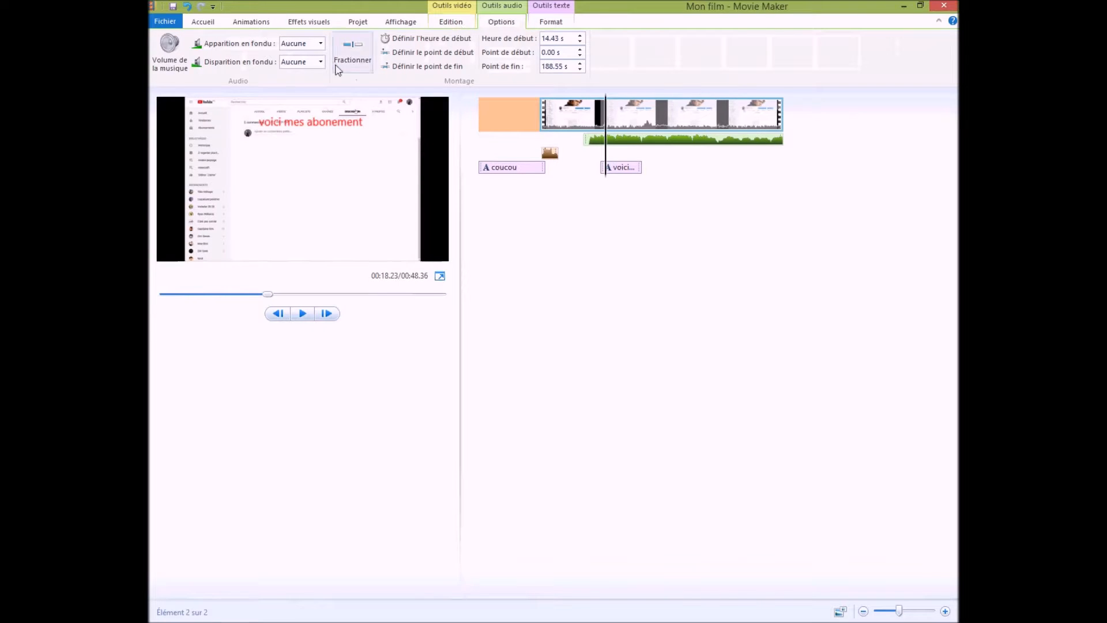
click(448, 23)
click(514, 58)
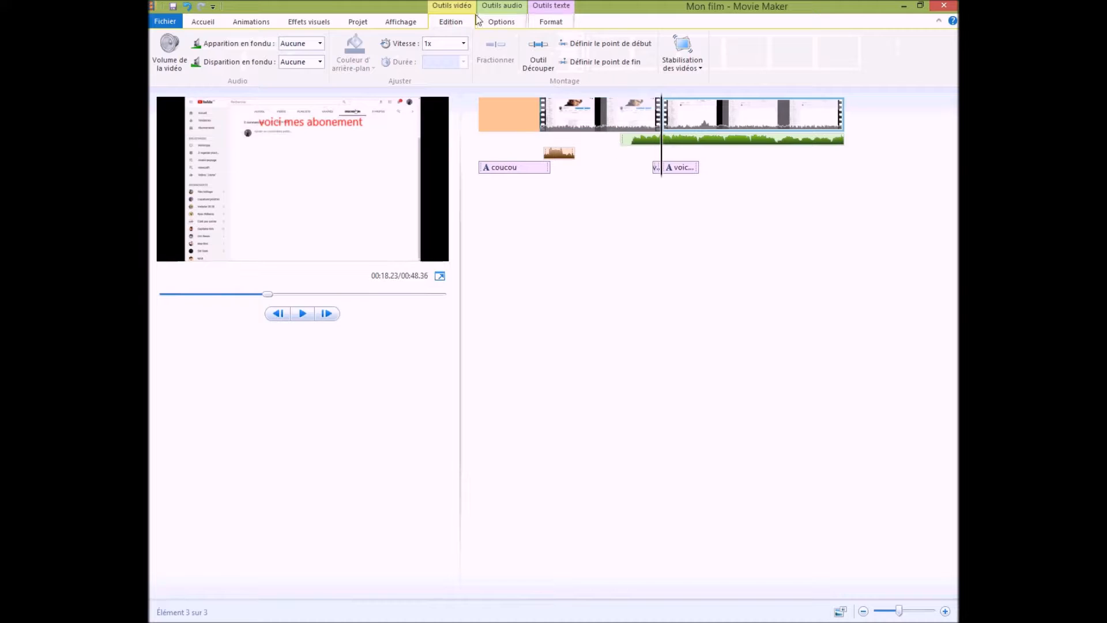
Apply the irregular-patches dissolve transition to the second part of the split video and preview it
click(203, 23)
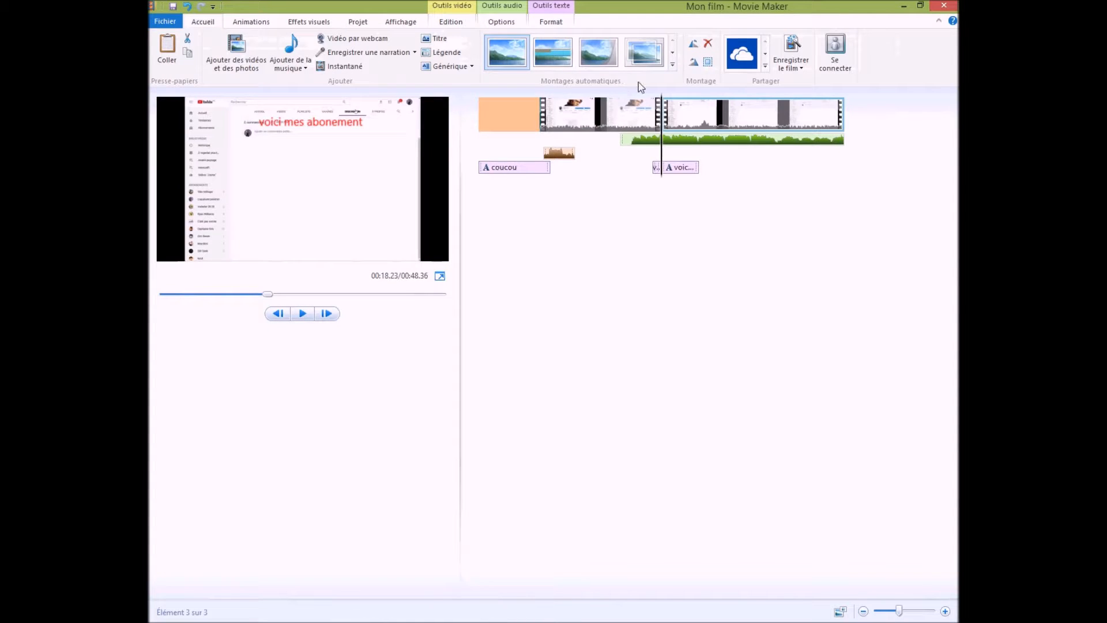
click(666, 152)
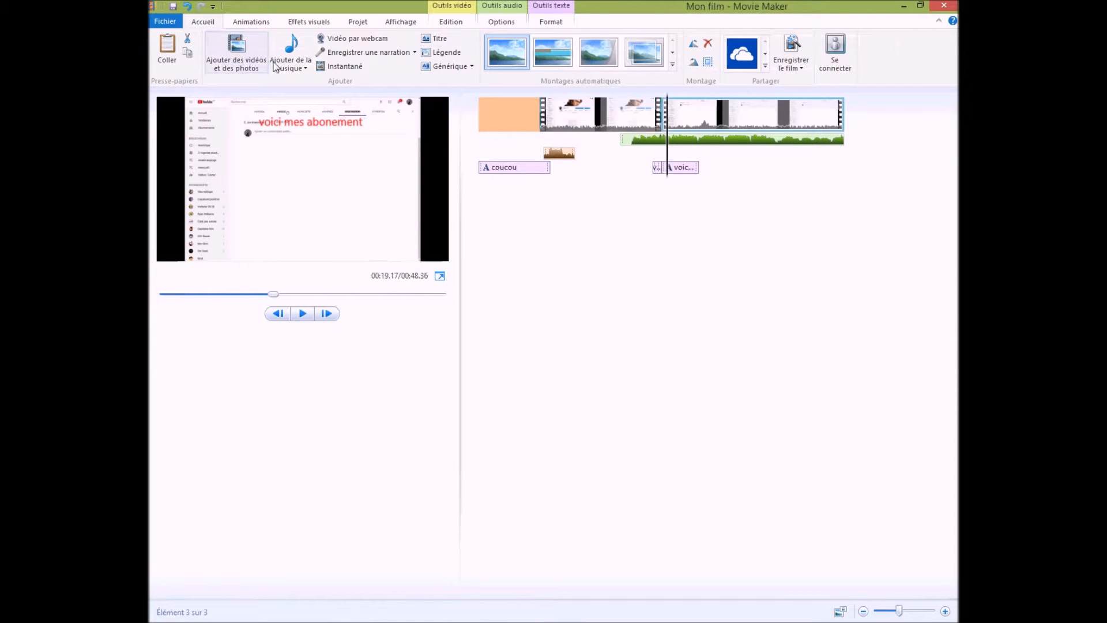
click(249, 22)
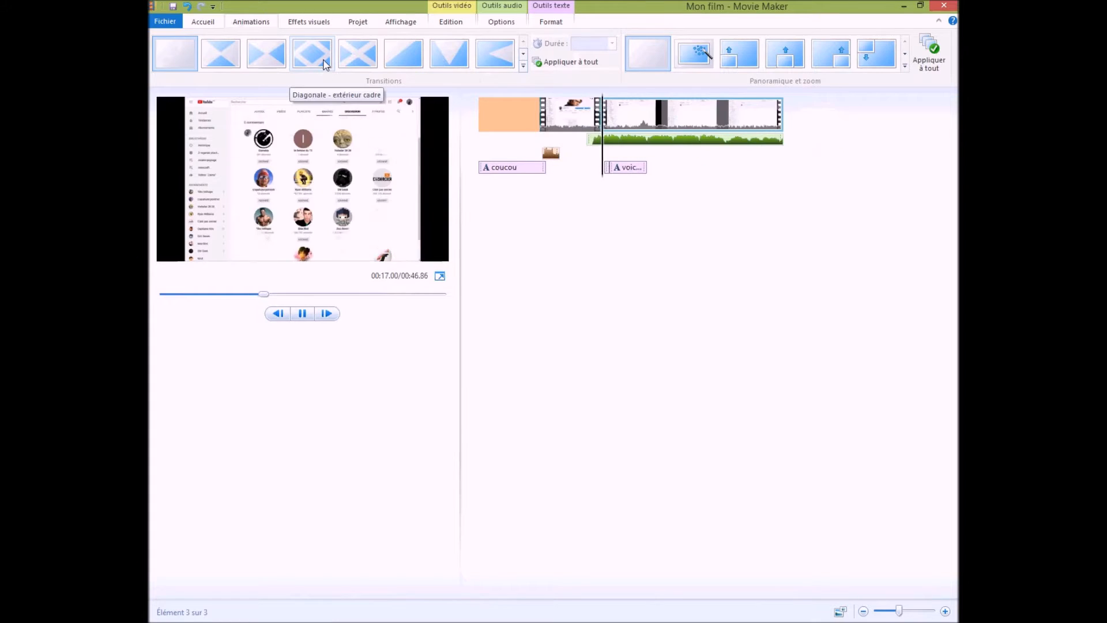
click(405, 51)
click(523, 54)
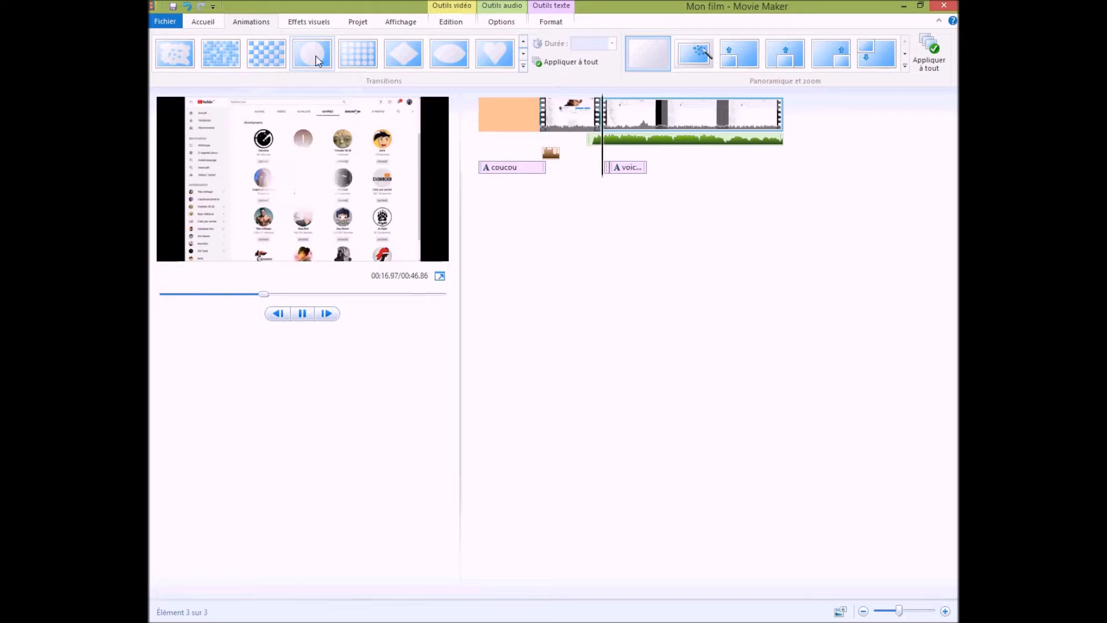
click(176, 58)
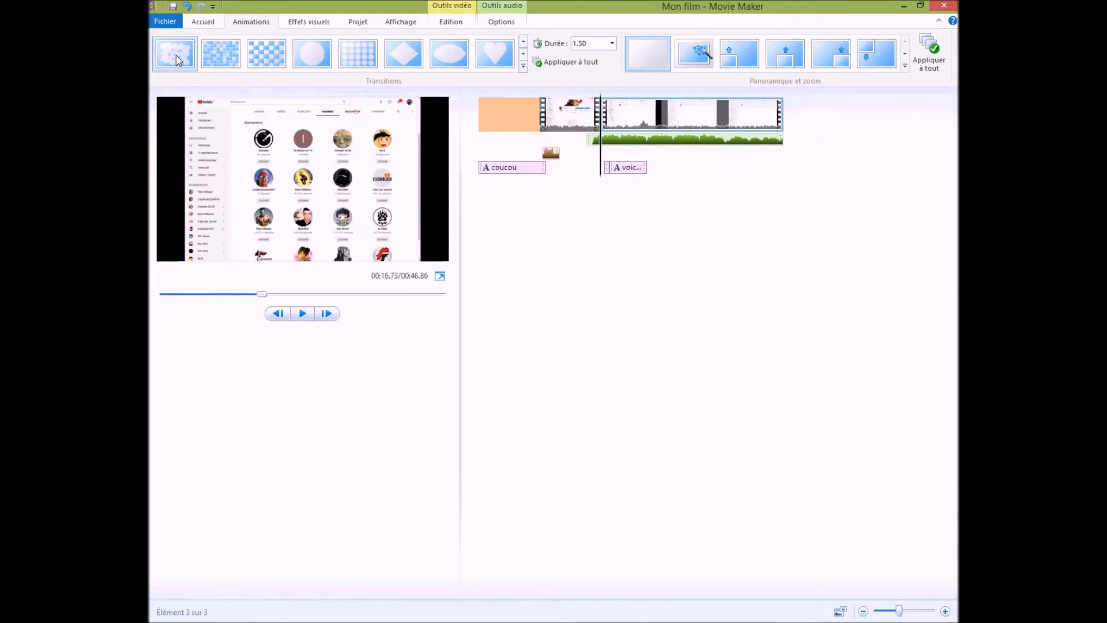
click(306, 318)
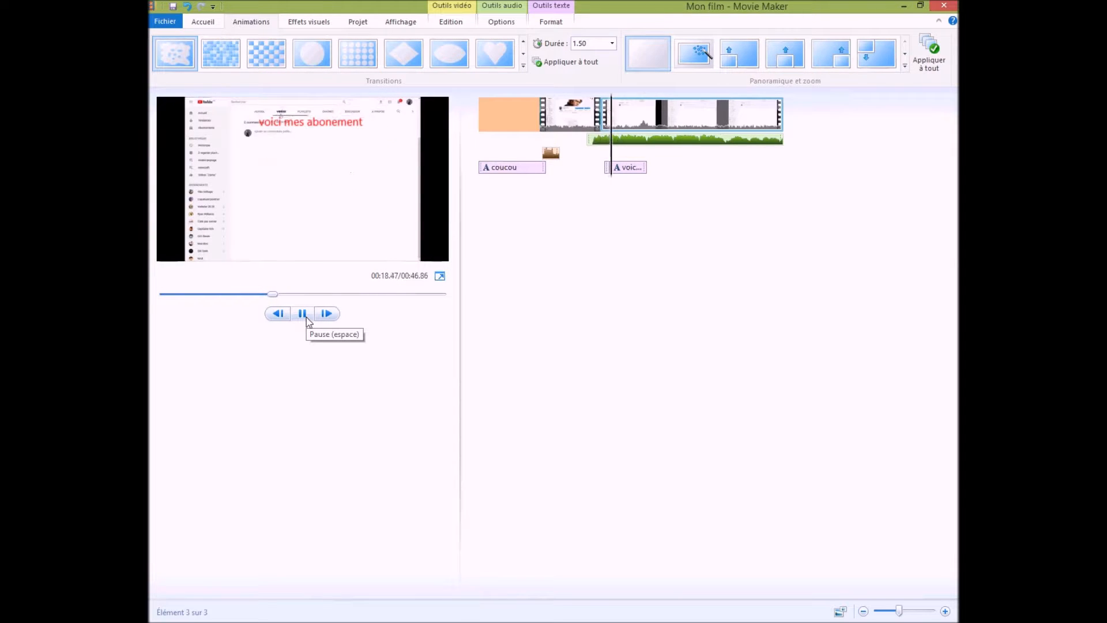
click(308, 319)
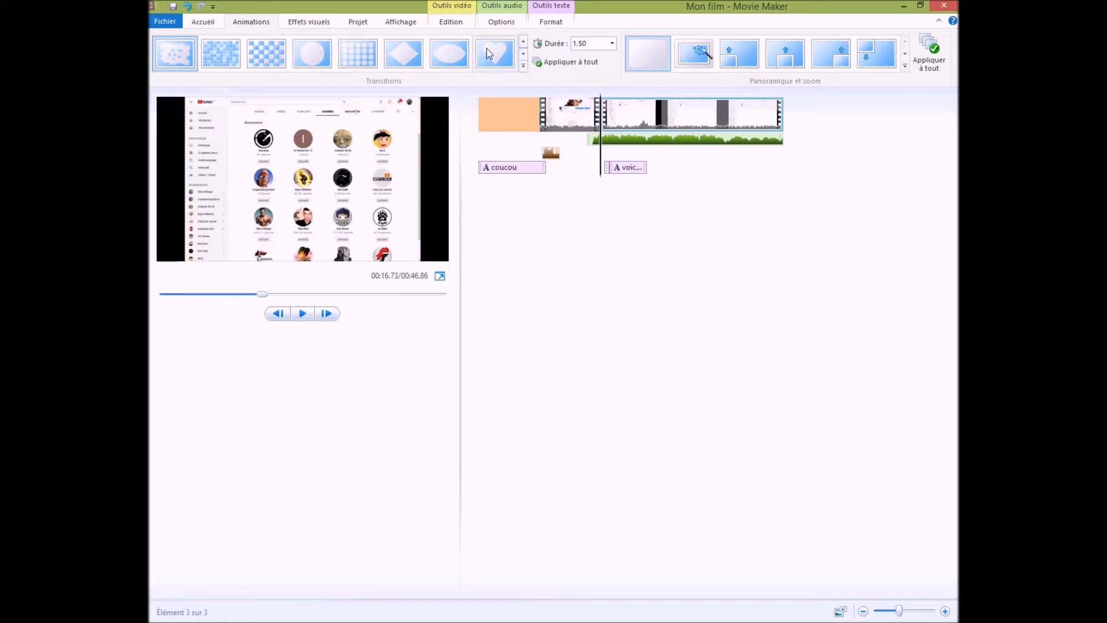
Set the transition's duration to 2.00 seconds and play it back
click(612, 43)
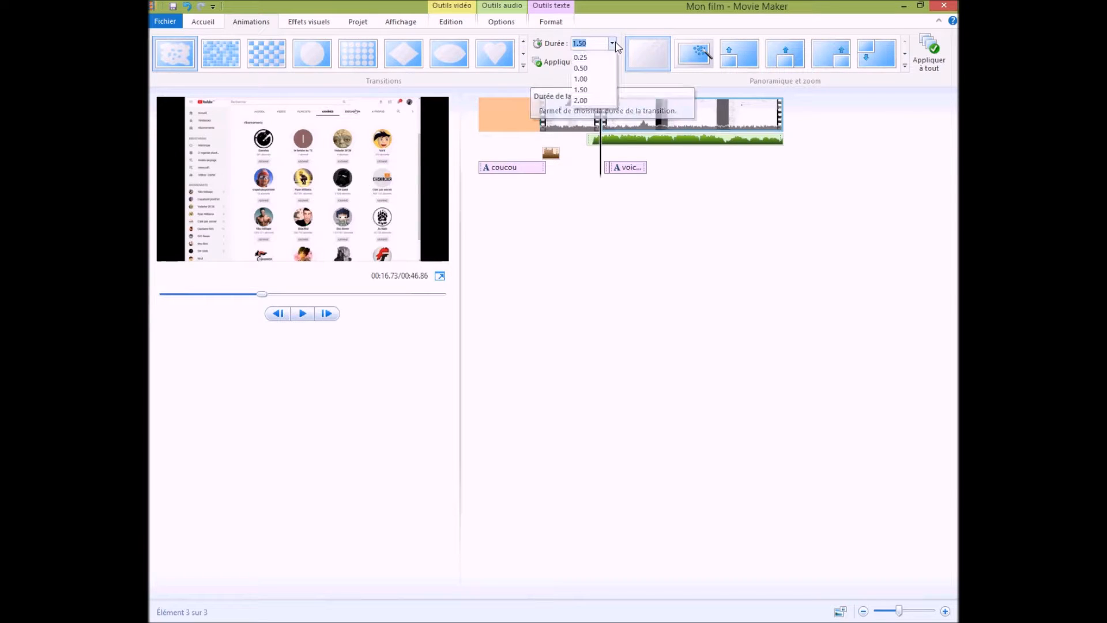
click(581, 101)
click(305, 312)
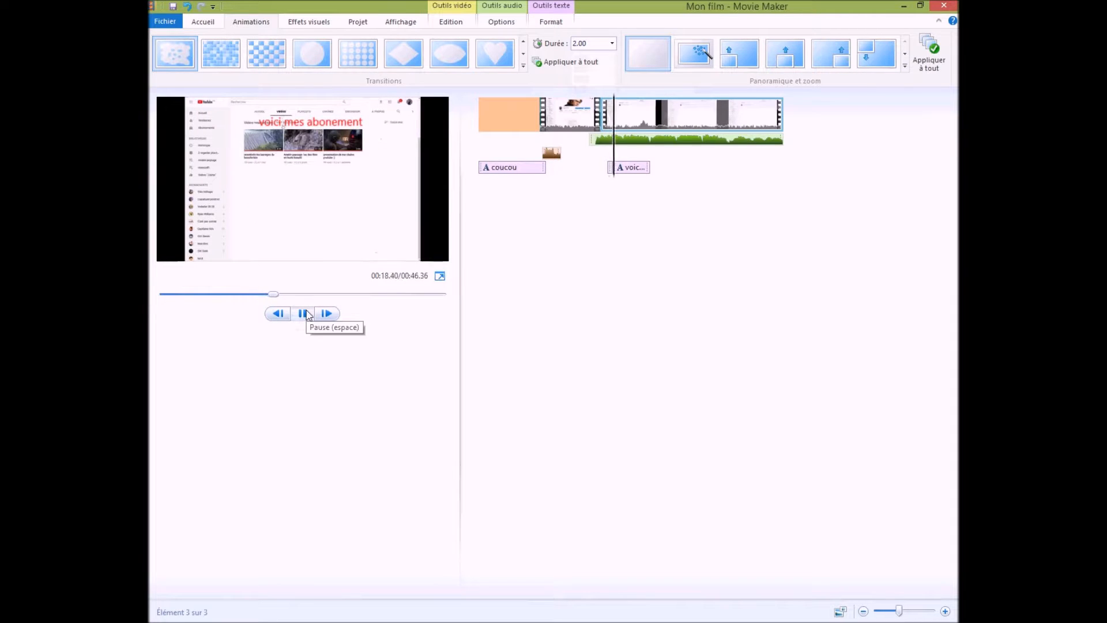
click(306, 313)
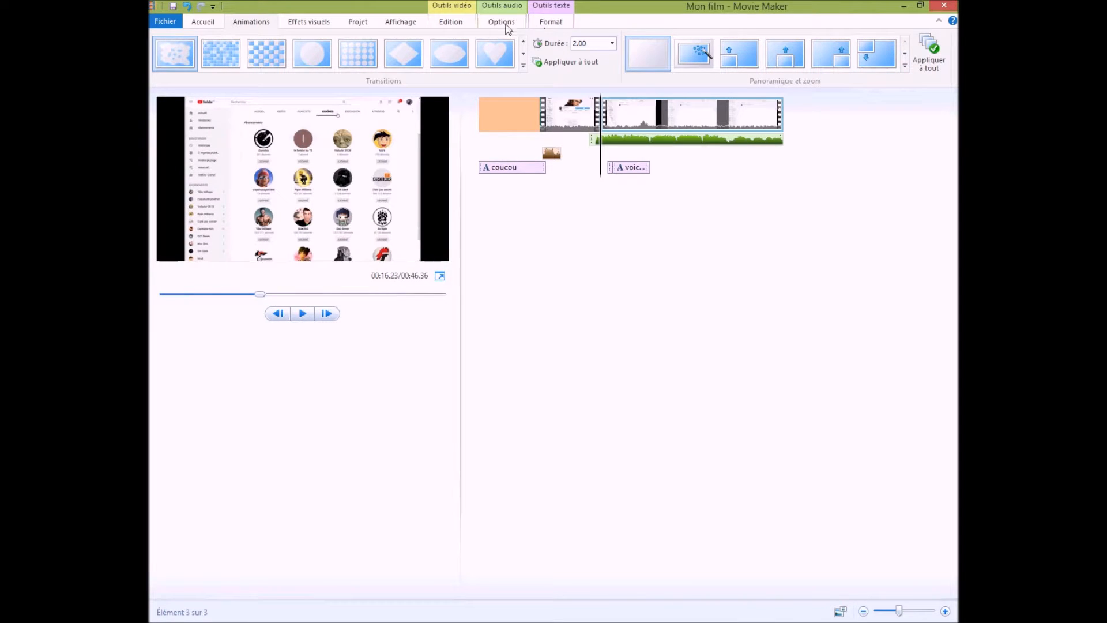
Enlarge the preview area and apply the second black-and-white visual effect to the first part of the split video
click(310, 27)
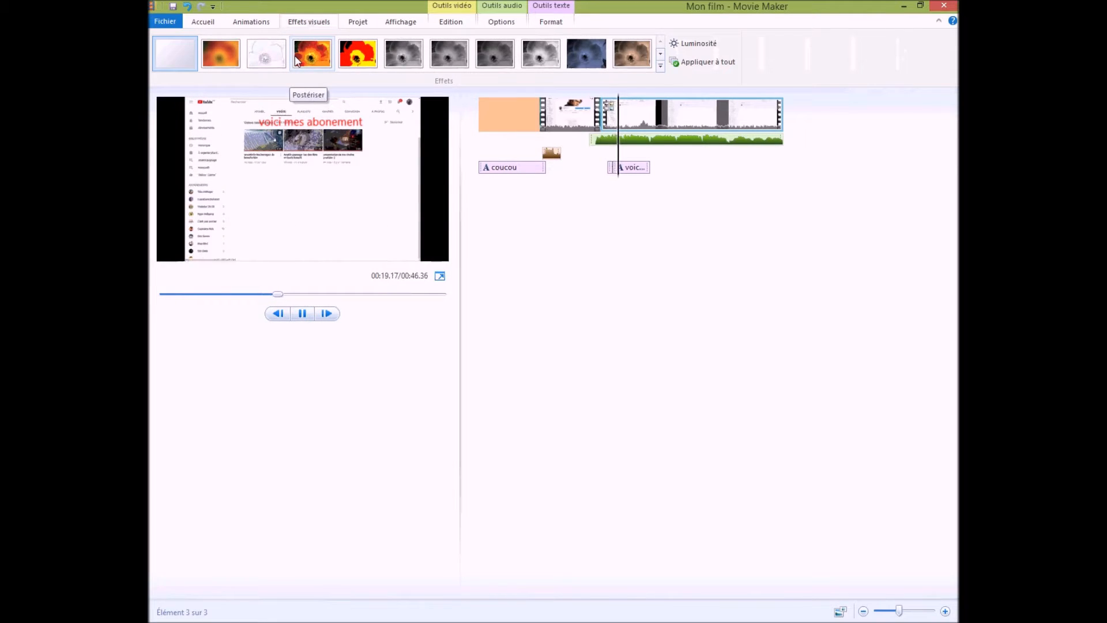
click(564, 116)
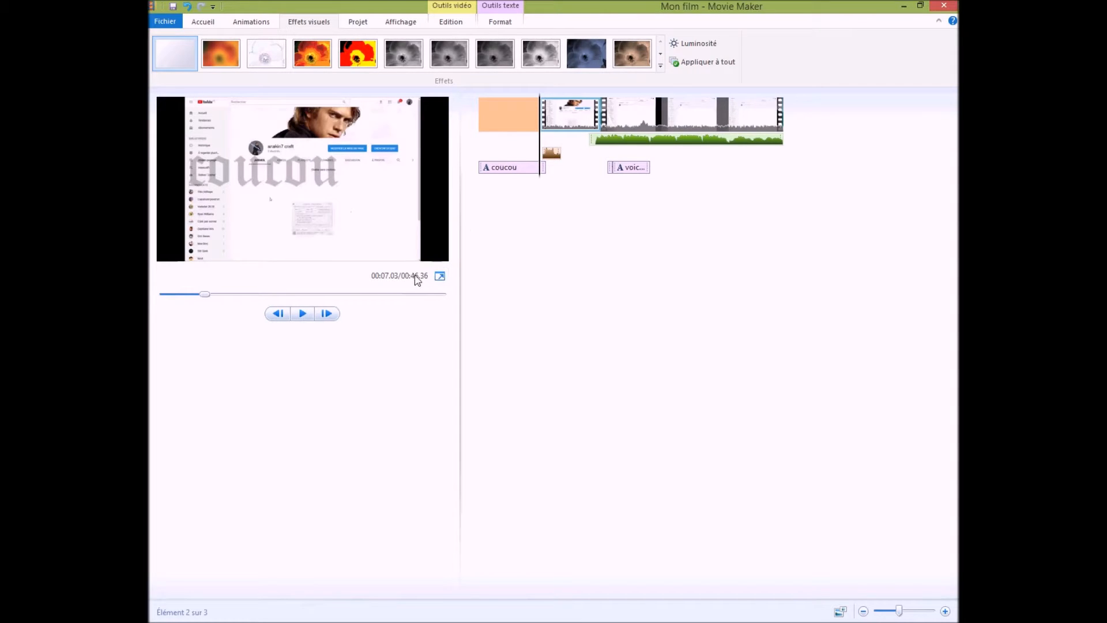
drag(459, 259, 700, 346)
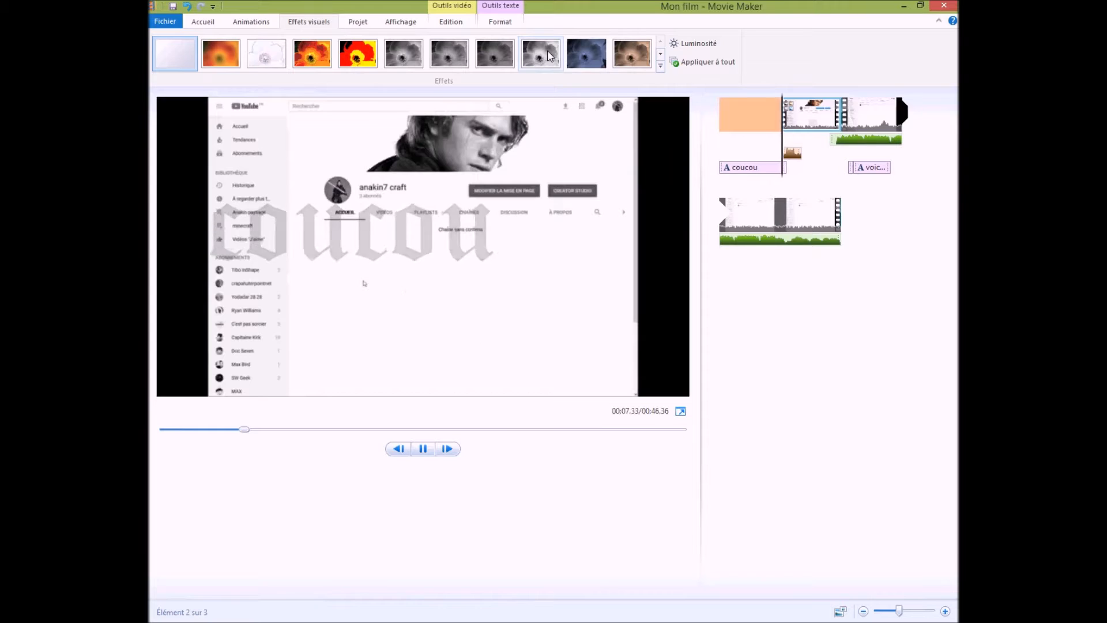
click(661, 54)
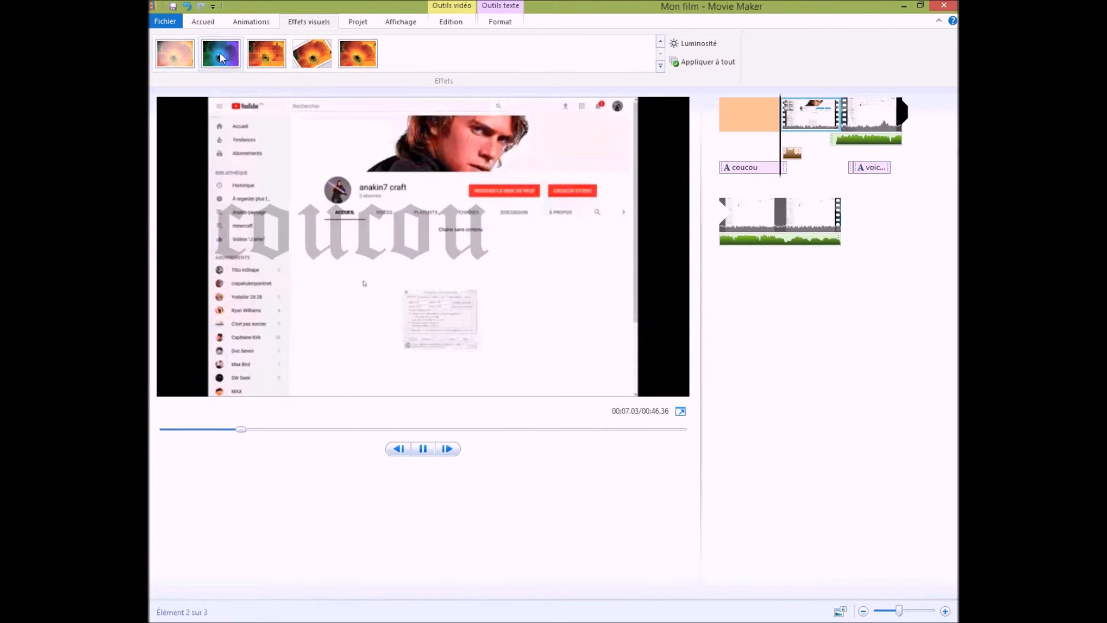
click(660, 42)
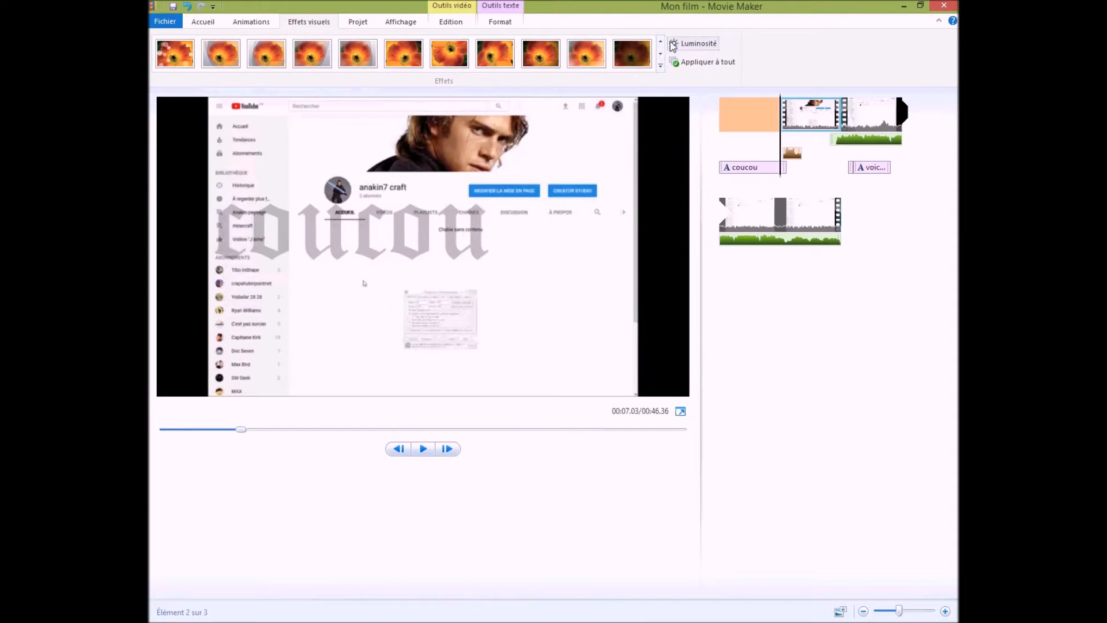
click(660, 42)
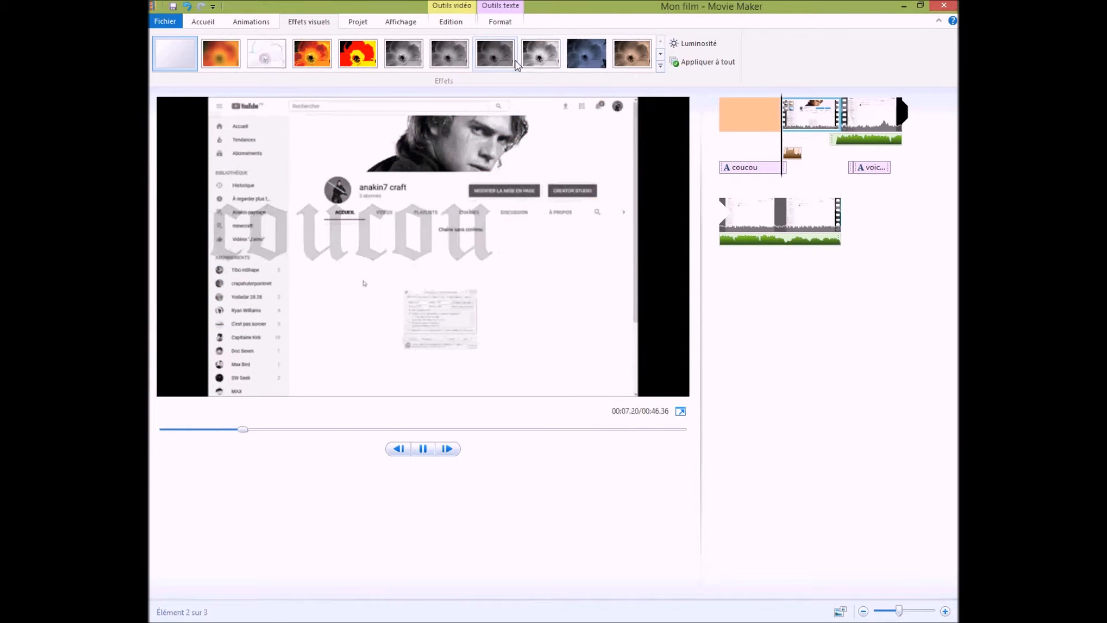
click(450, 62)
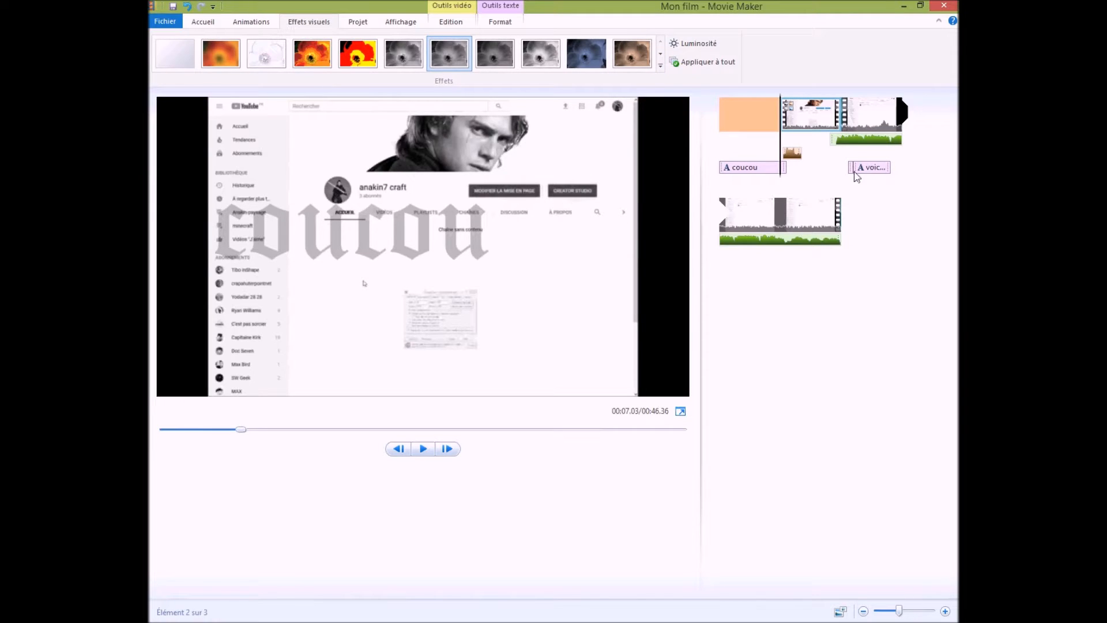
Set the background music's fade-in to Rapide and play it back
click(876, 126)
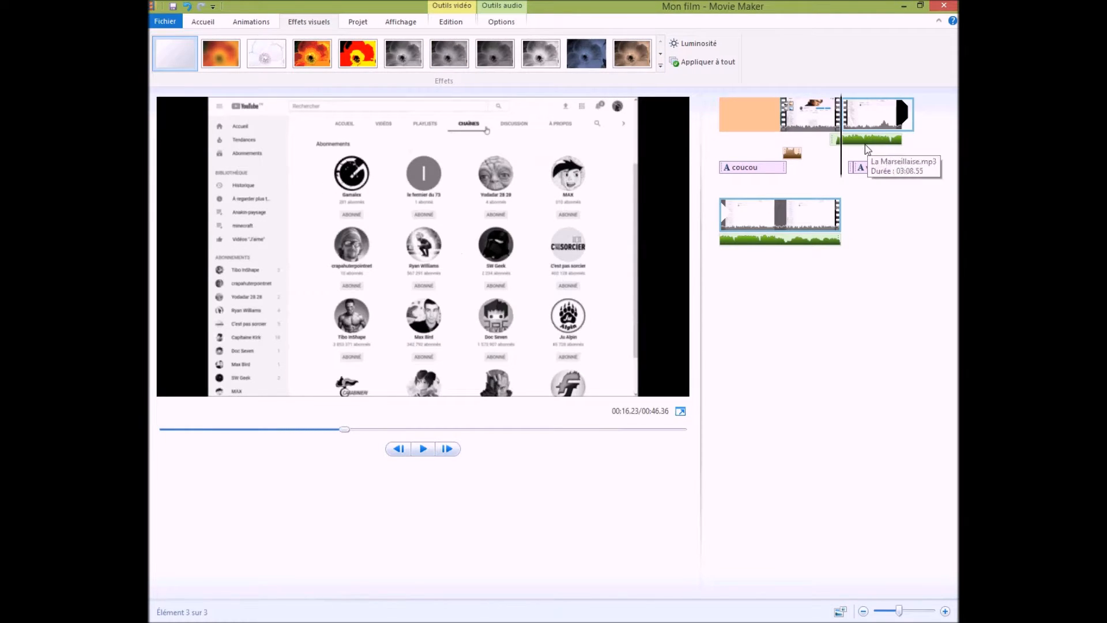
click(872, 142)
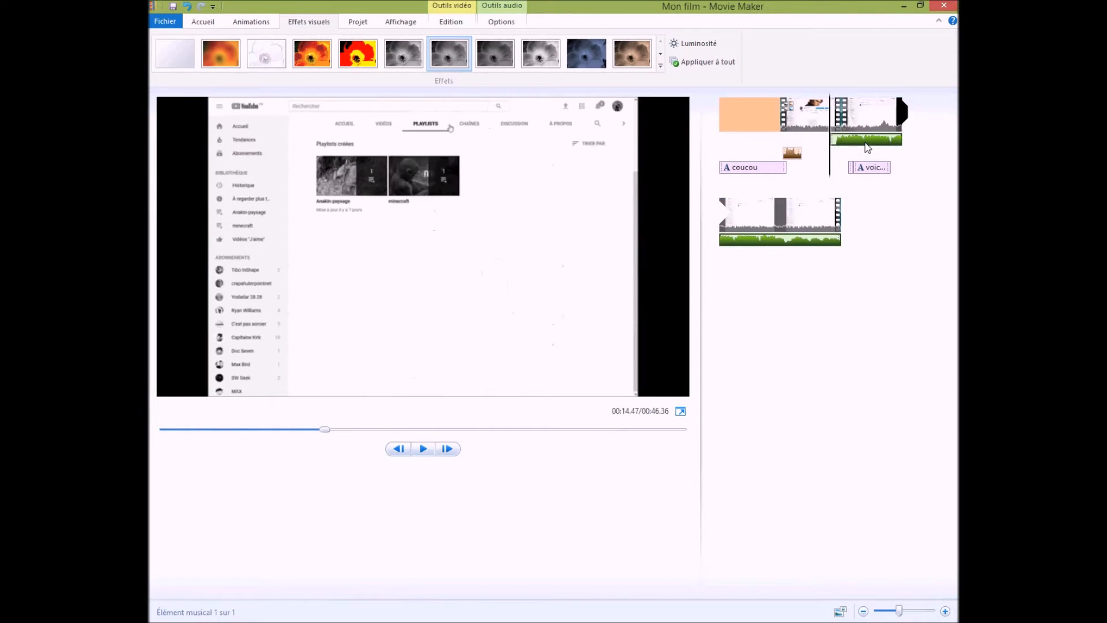
click(500, 23)
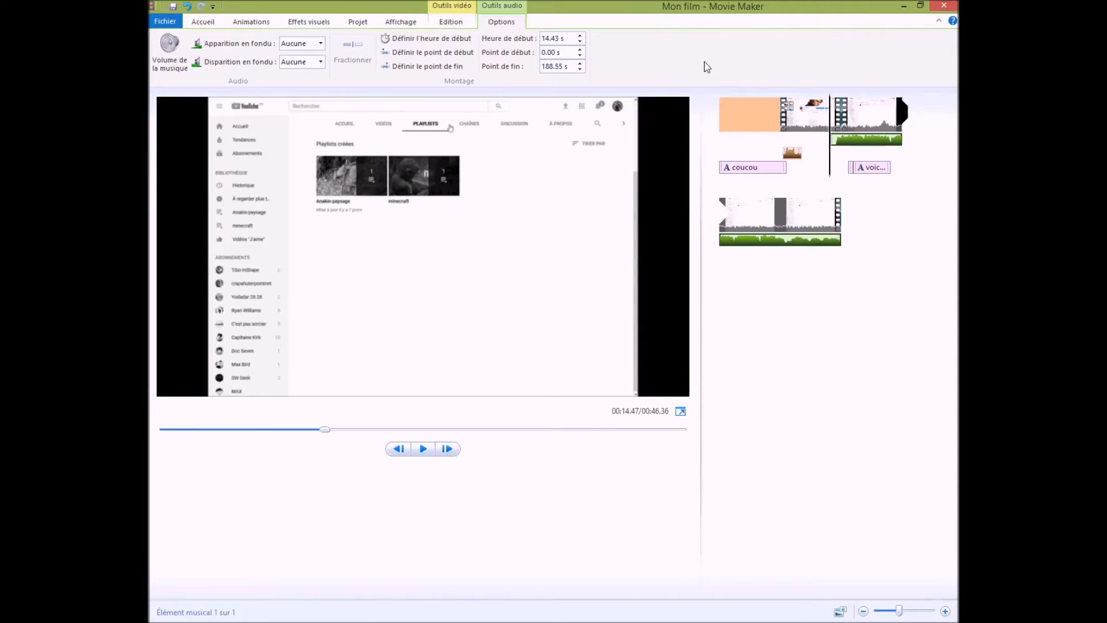
click(169, 57)
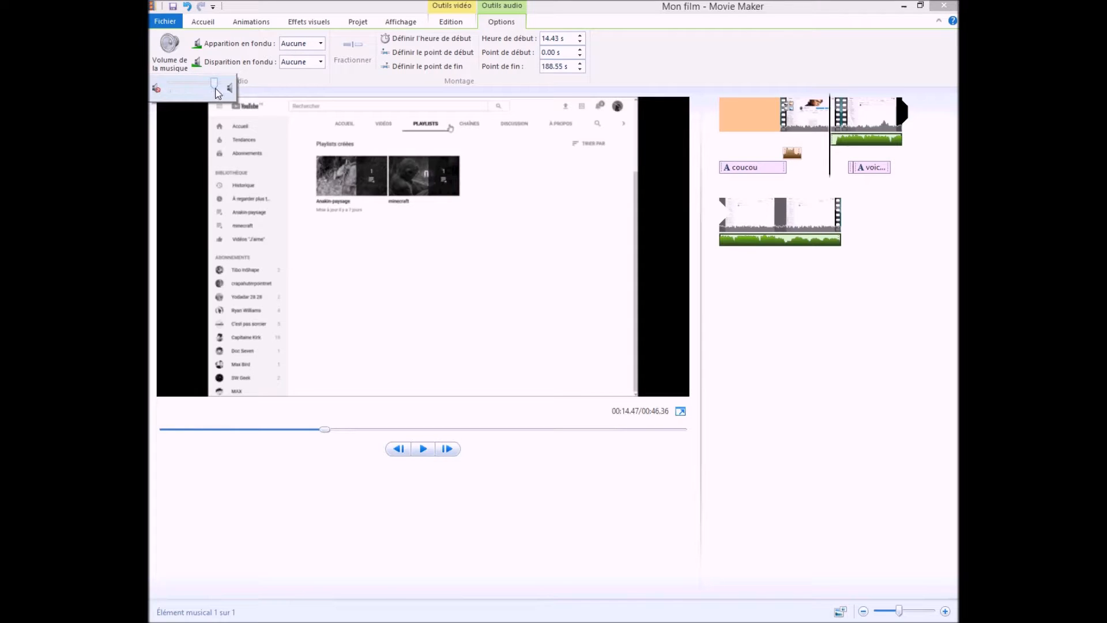
click(257, 44)
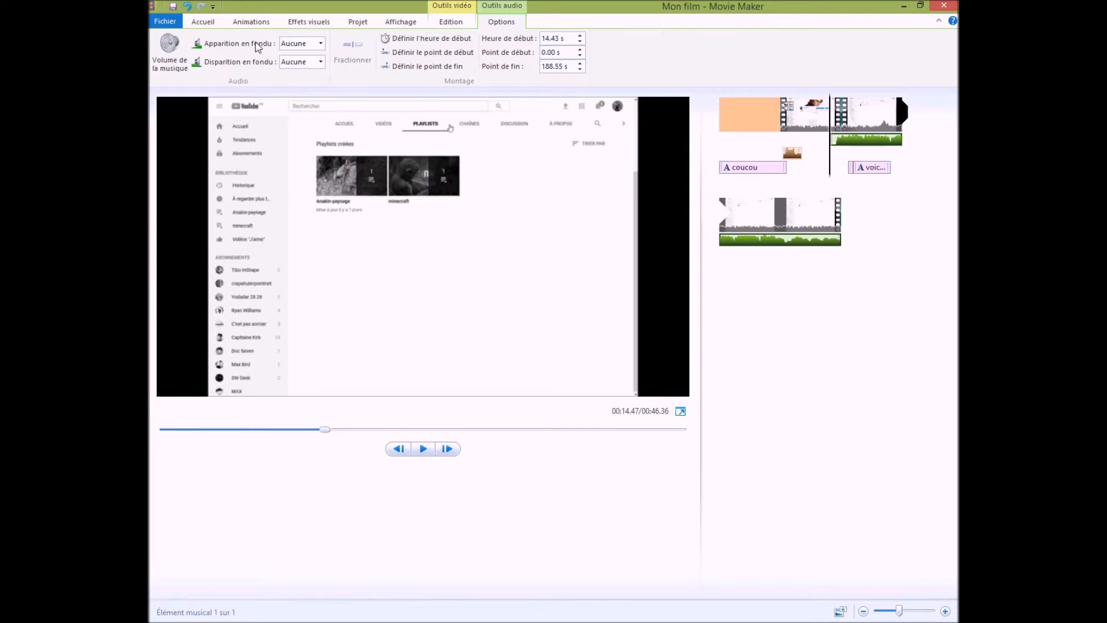
click(320, 43)
click(306, 89)
click(421, 449)
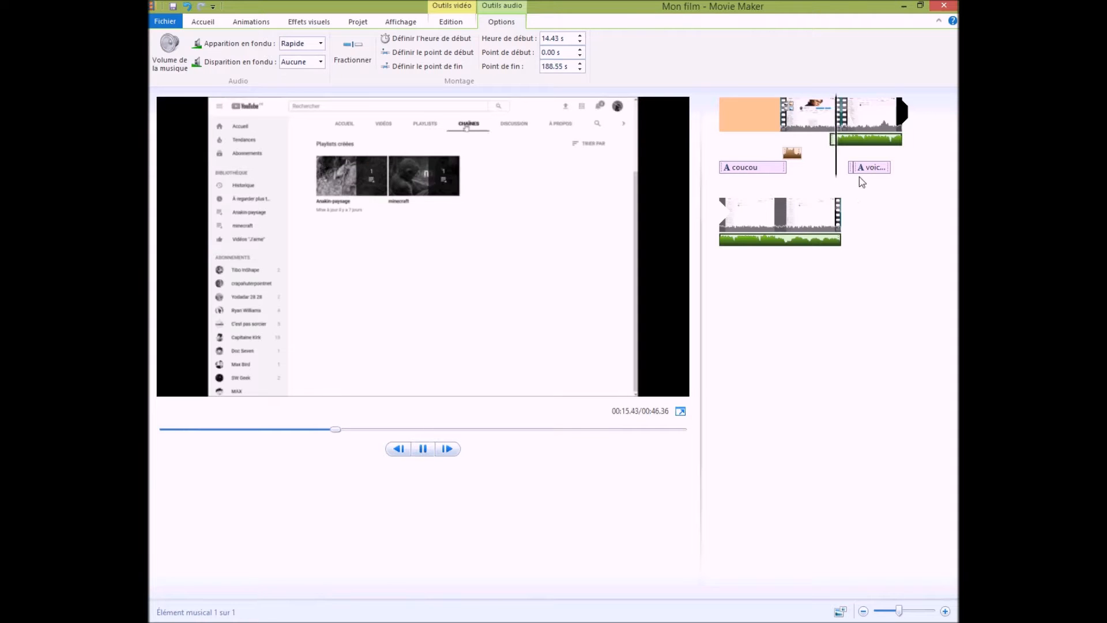
Split the background music 0.90 s into the track and delete the short first piece
click(829, 115)
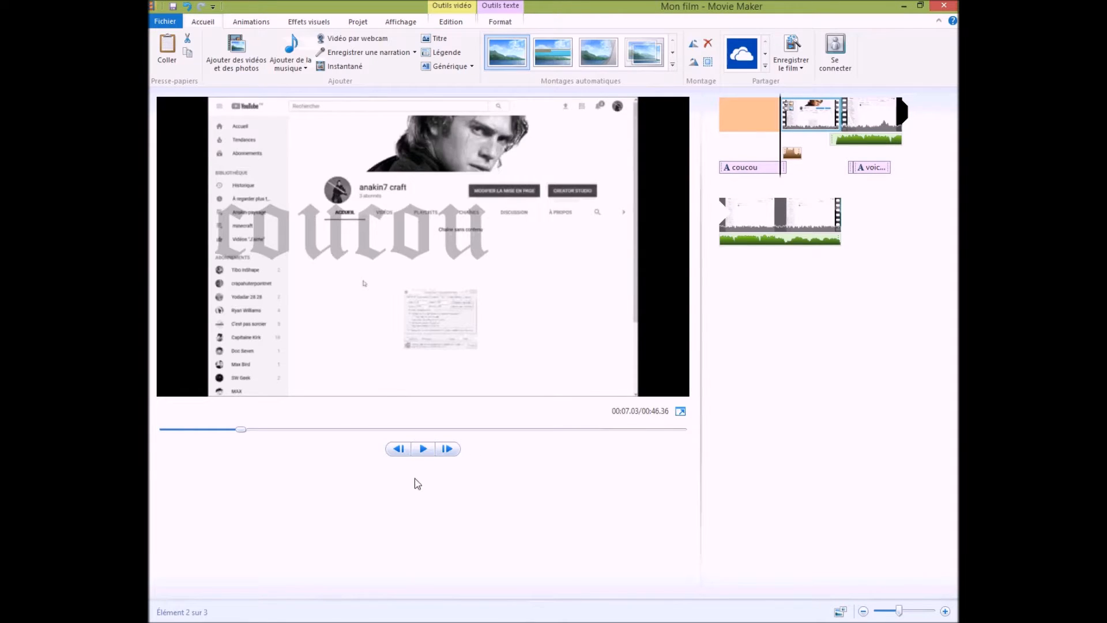
drag(781, 169, 835, 168)
click(352, 52)
right_click(835, 140)
click(832, 140)
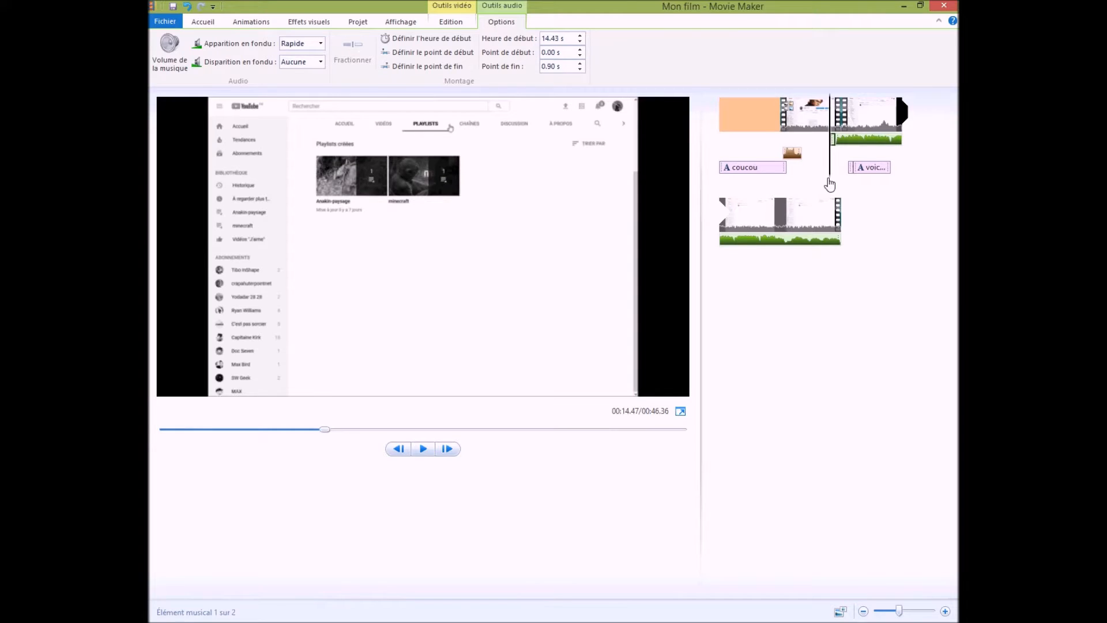
key(Delete)
Move the remaining music to start at 16.20 s, where the second video part begins, and play that passage
drag(812, 142, 849, 141)
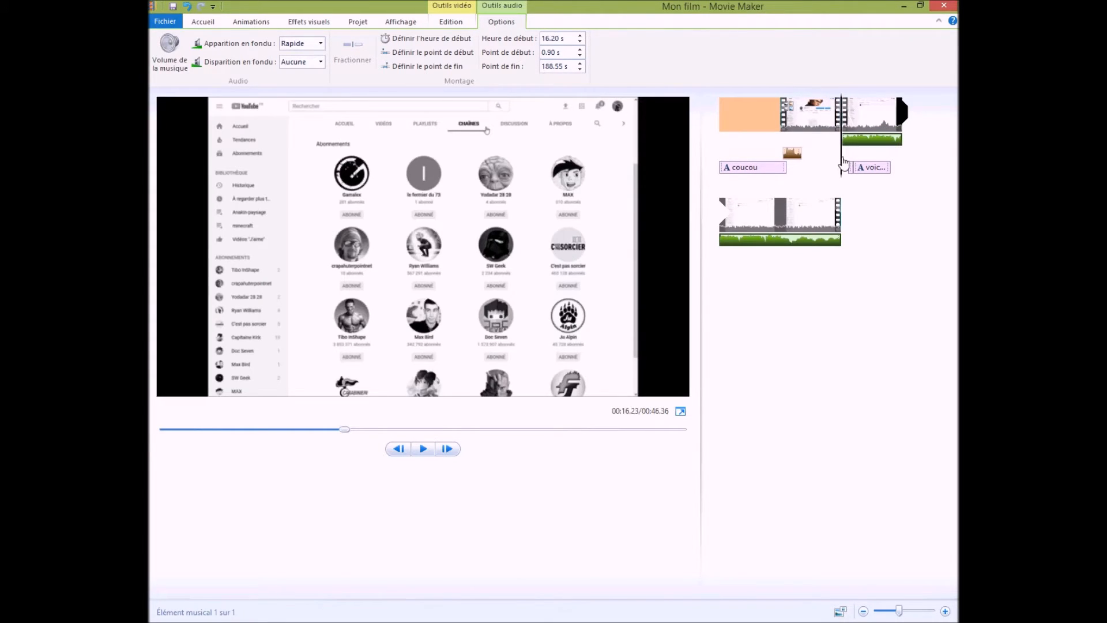
click(841, 159)
click(291, 24)
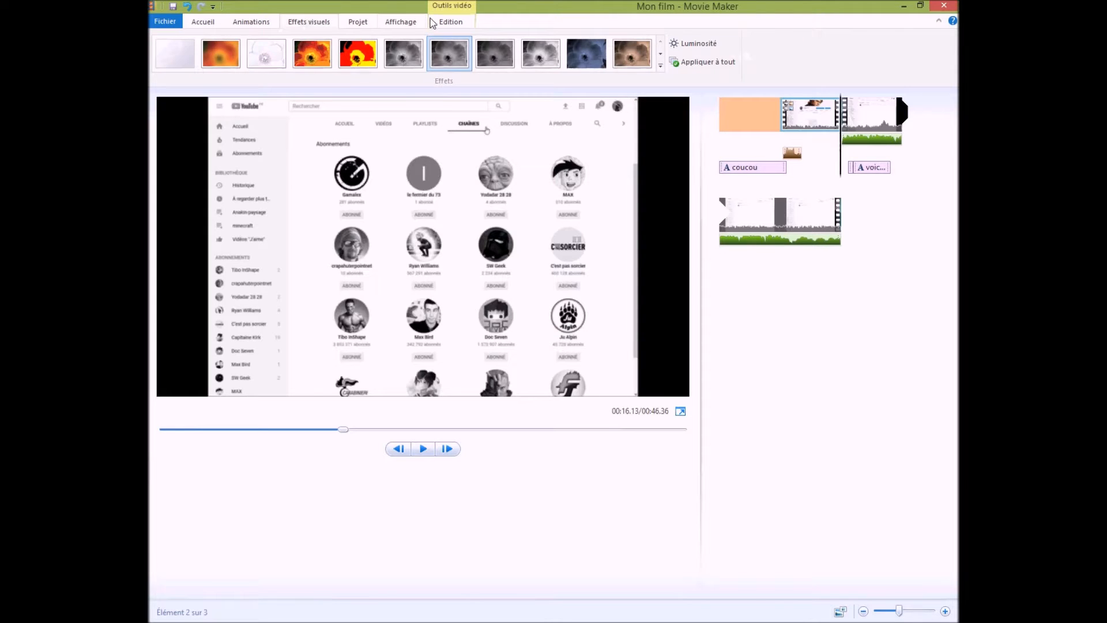
click(870, 141)
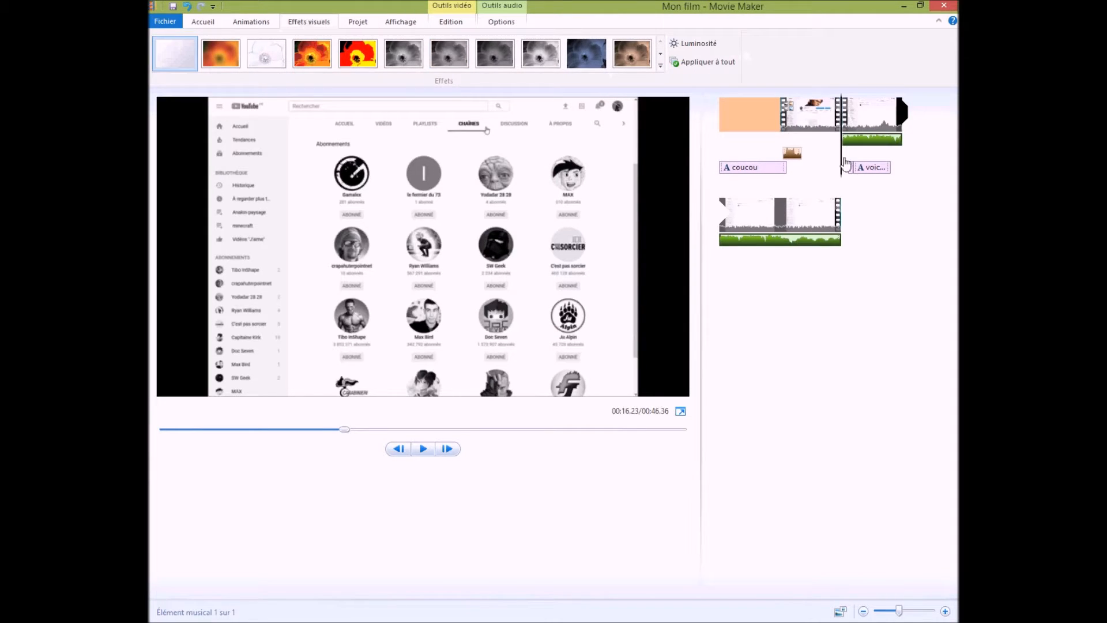
click(834, 115)
click(425, 448)
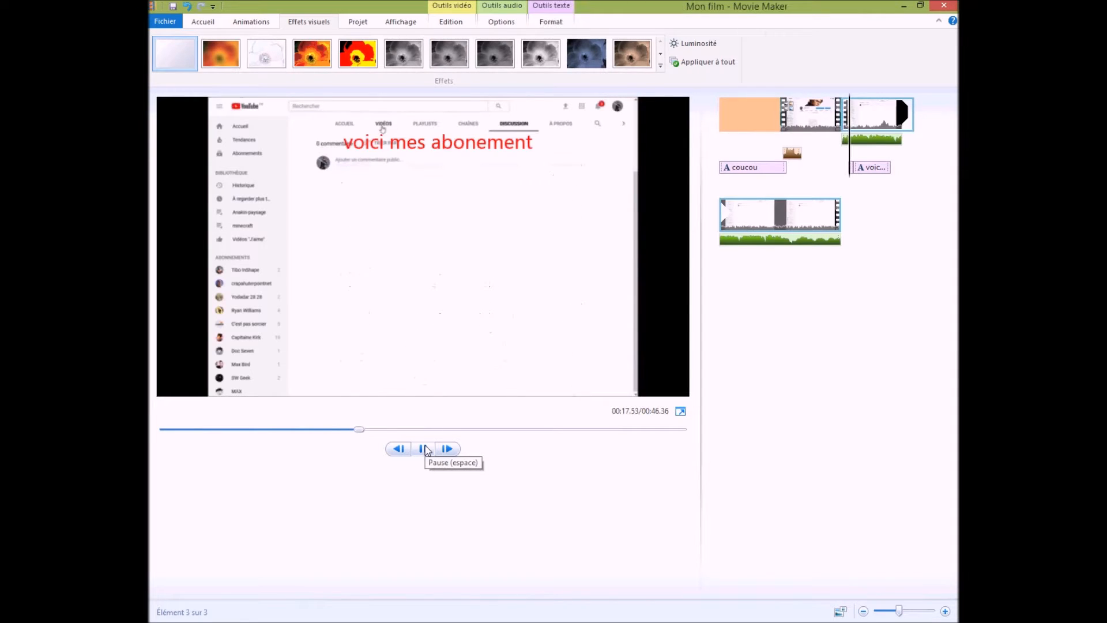
click(425, 448)
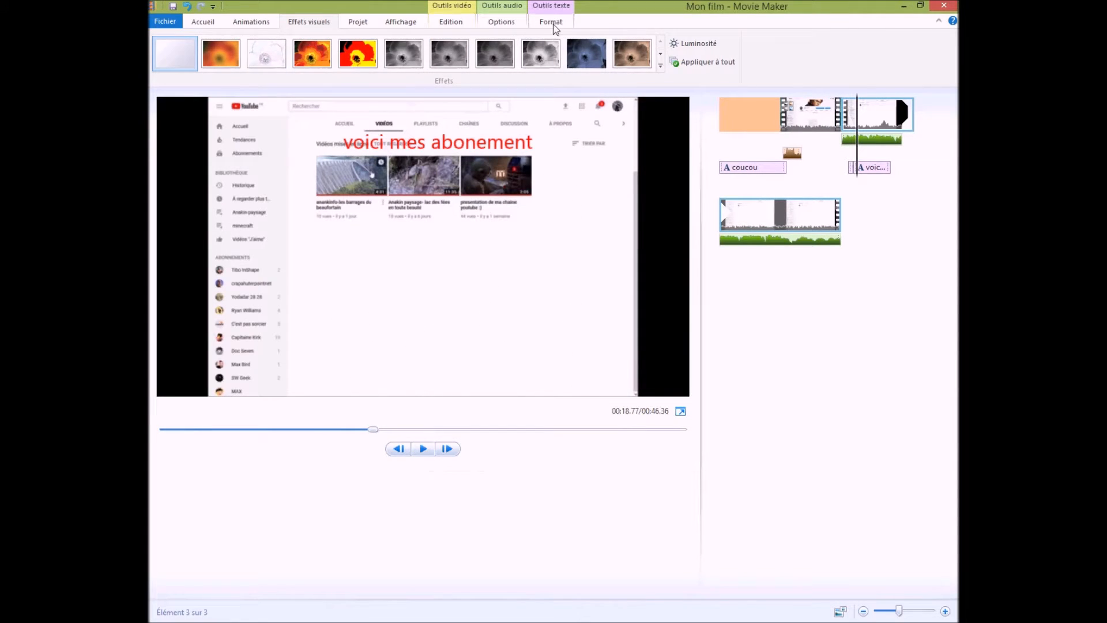
Set the music's fade-in to Lente and play the result back
click(501, 21)
click(321, 46)
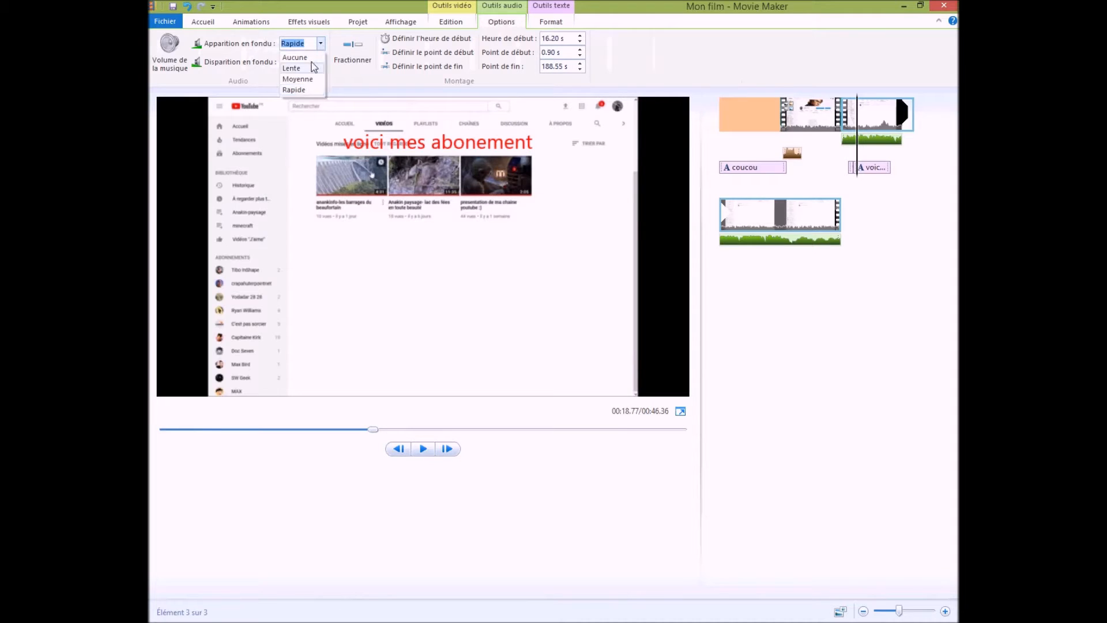
click(294, 68)
click(424, 449)
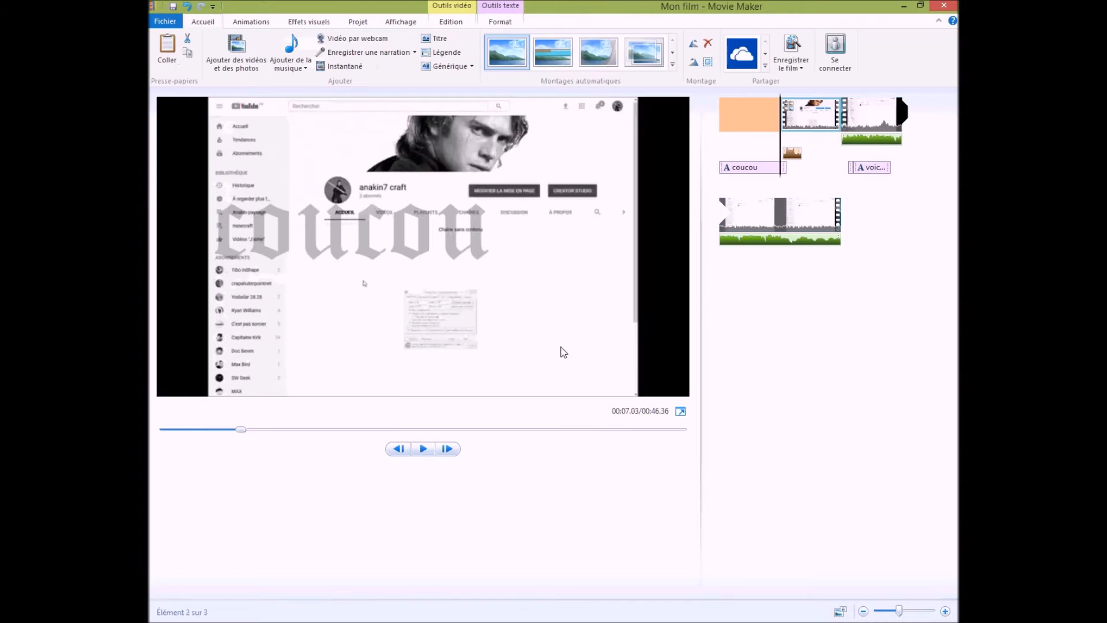
click(423, 449)
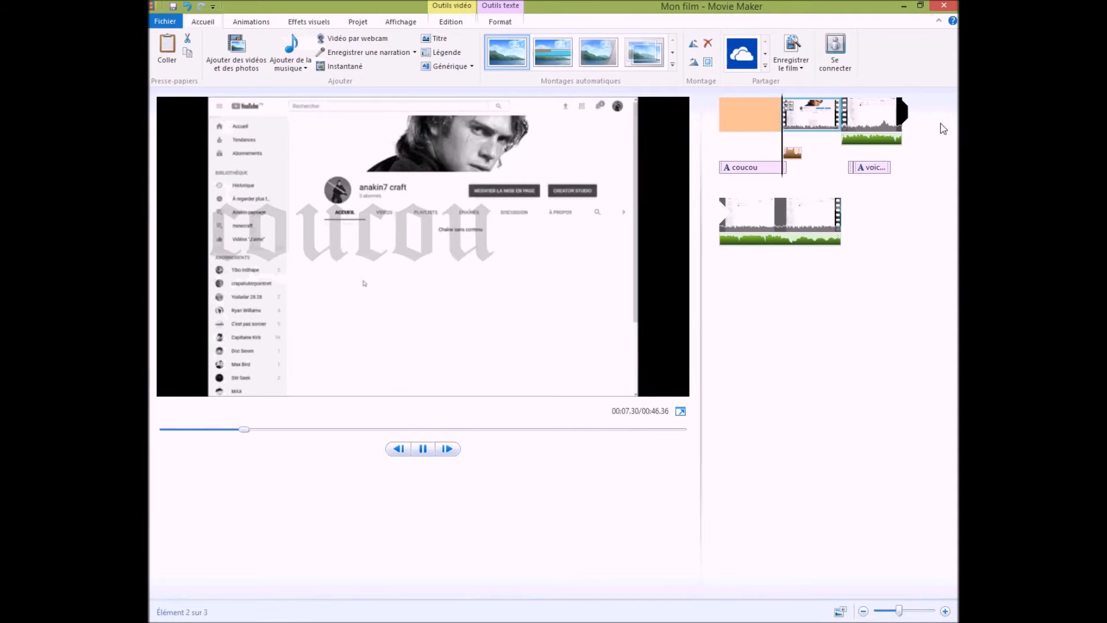
click(824, 172)
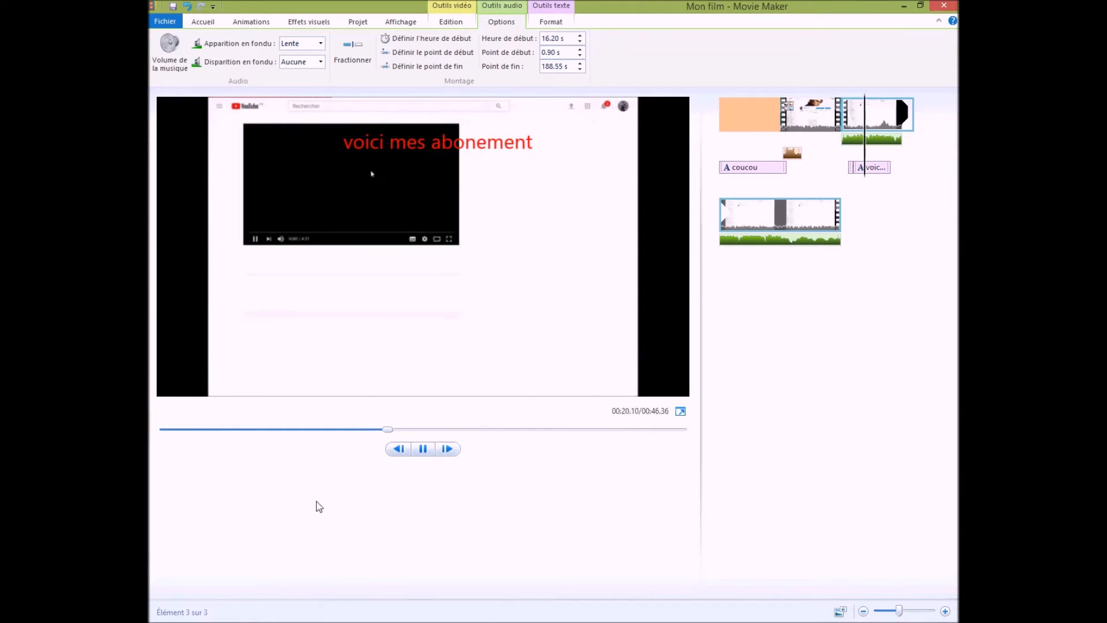
click(424, 449)
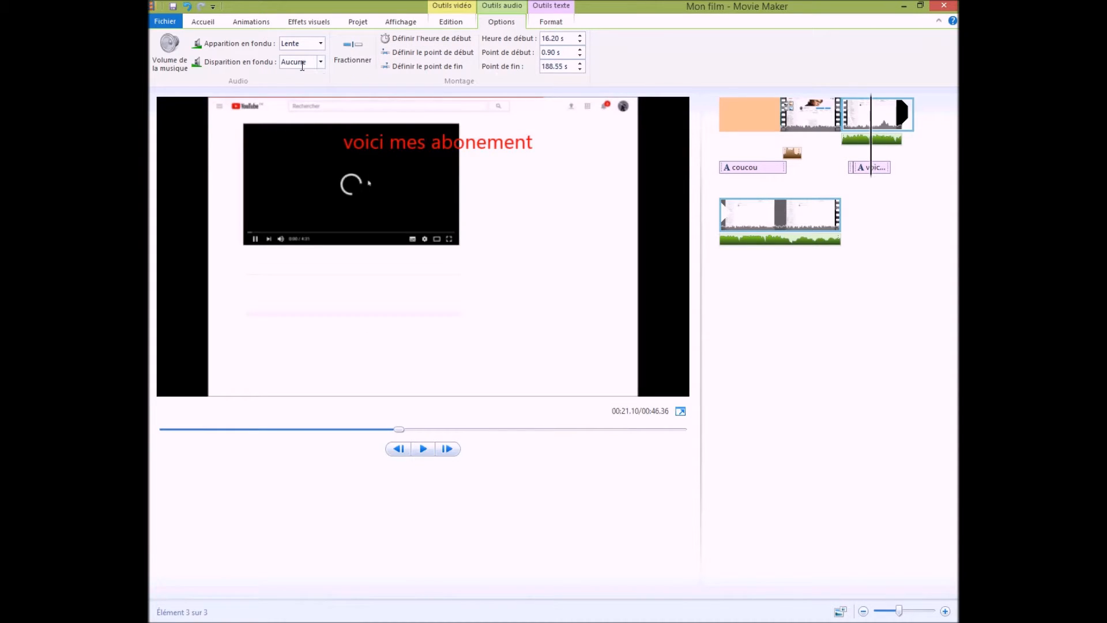
Split the music at about 38.8 s, try deleting the piece after the cut, and undo that deletion
drag(871, 157, 773, 252)
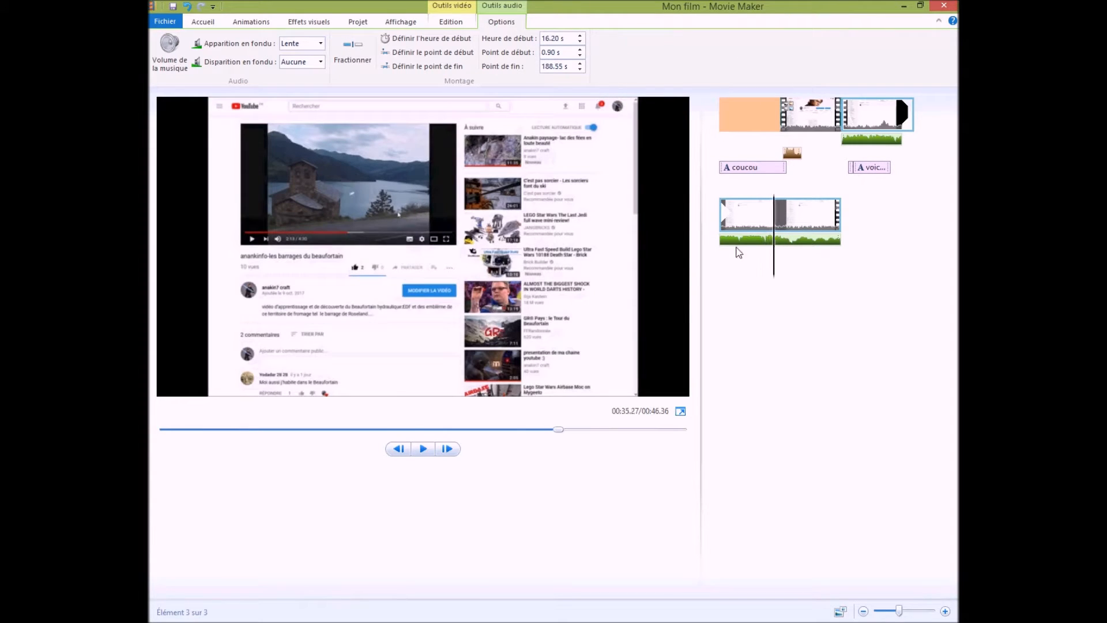
click(423, 448)
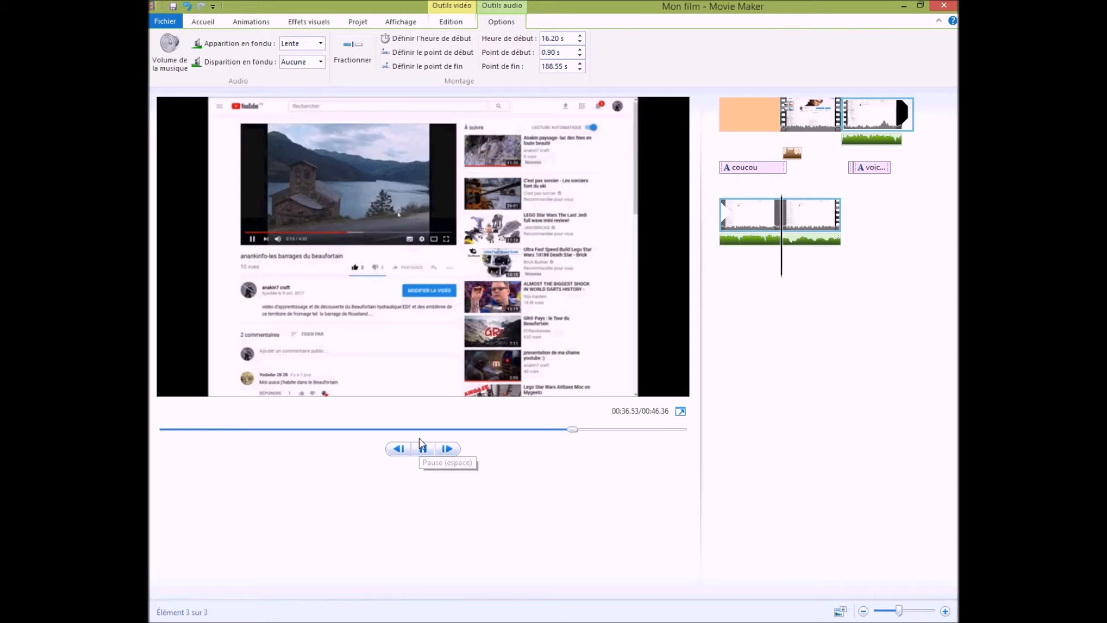
click(423, 451)
click(363, 67)
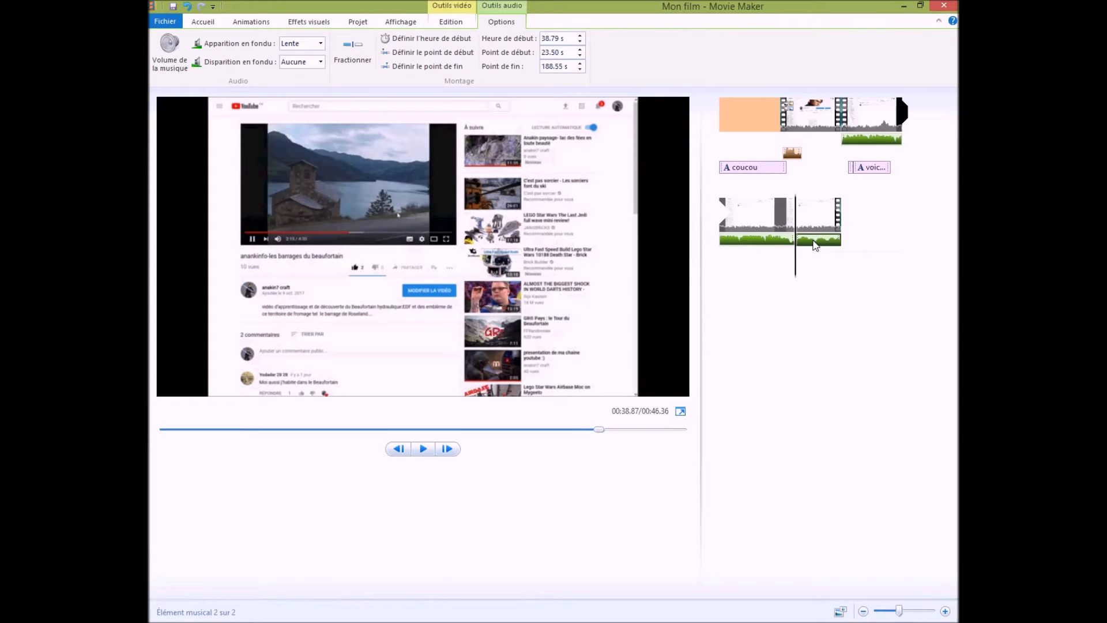
key(Delete)
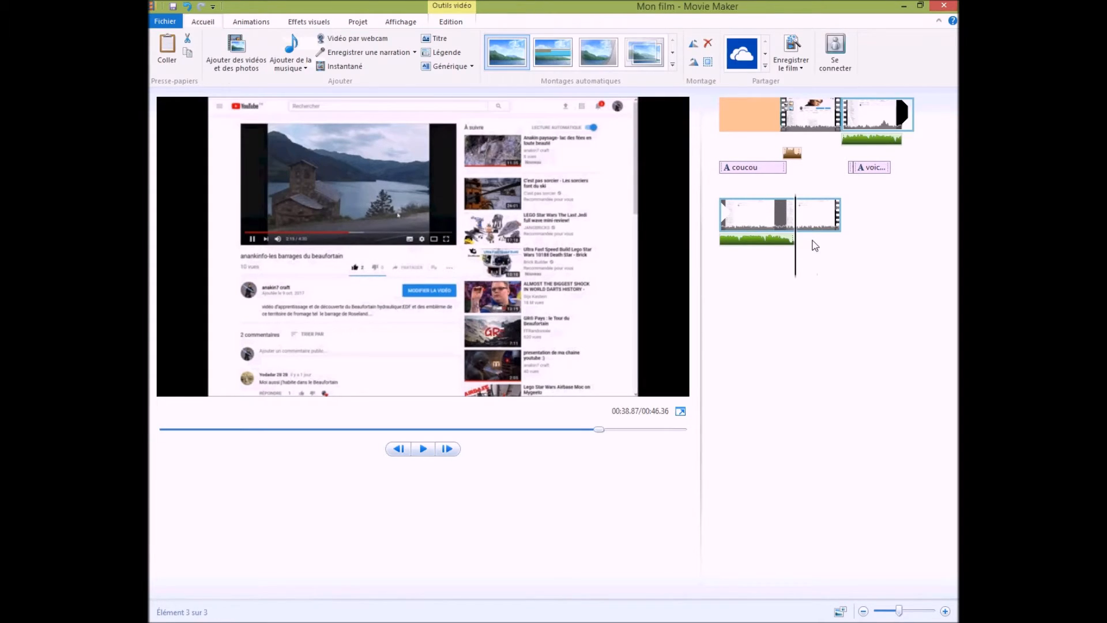
key(ctrl+z)
Shift the last music piece to start at 38.92 s and lower its volume almost to the minimum
mouse_move(819, 244)
mouse_down()
mouse_move(833, 185)
mouse_move(860, 144)
mouse_move(831, 242)
mouse_move(841, 243)
mouse_move(807, 242)
mouse_up()
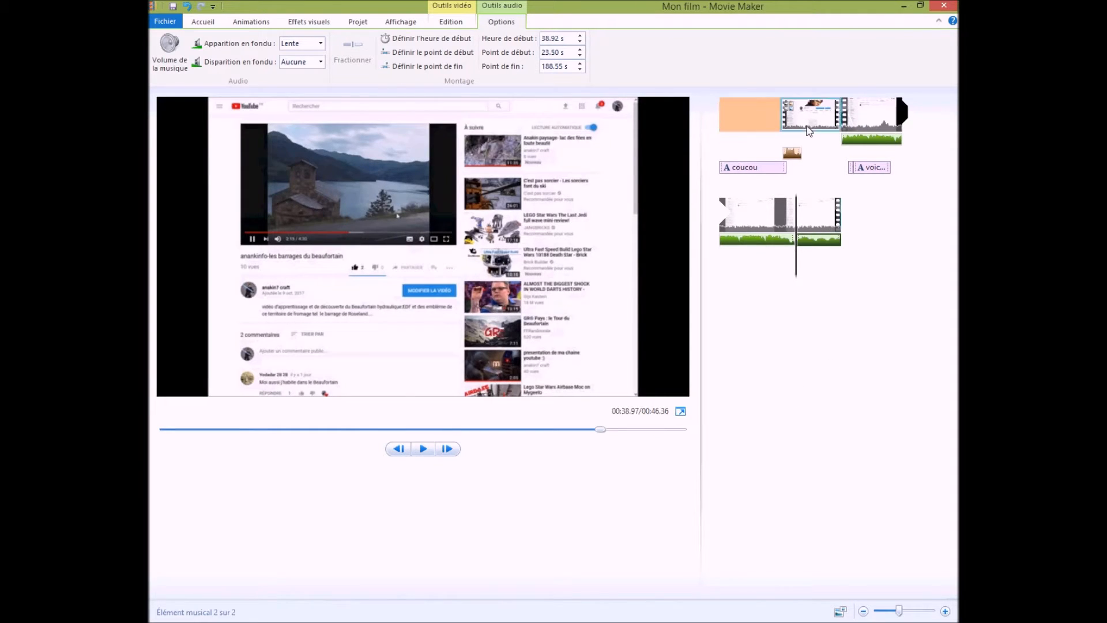
click(843, 137)
click(821, 241)
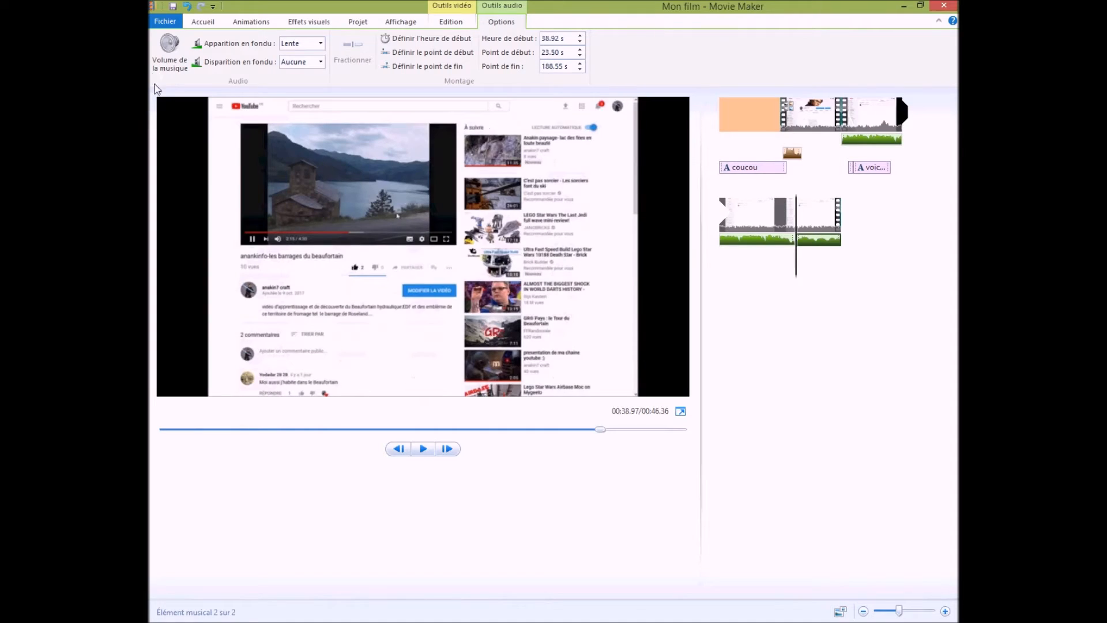
click(170, 53)
drag(218, 85, 168, 90)
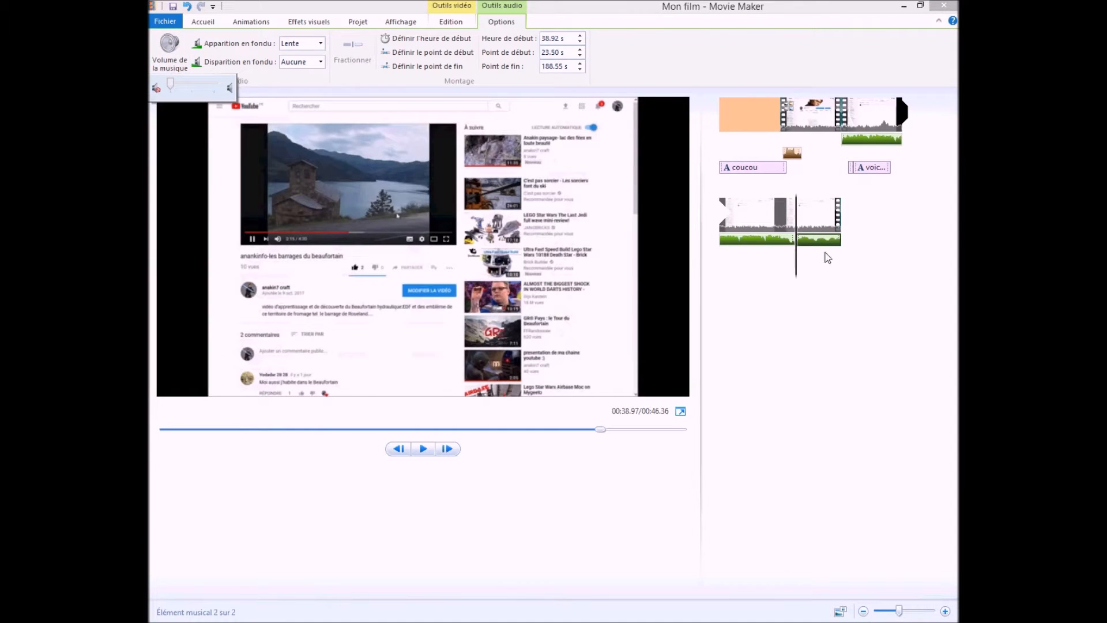
Select the third video element at 38.00 s and check its audio volume setting
click(791, 271)
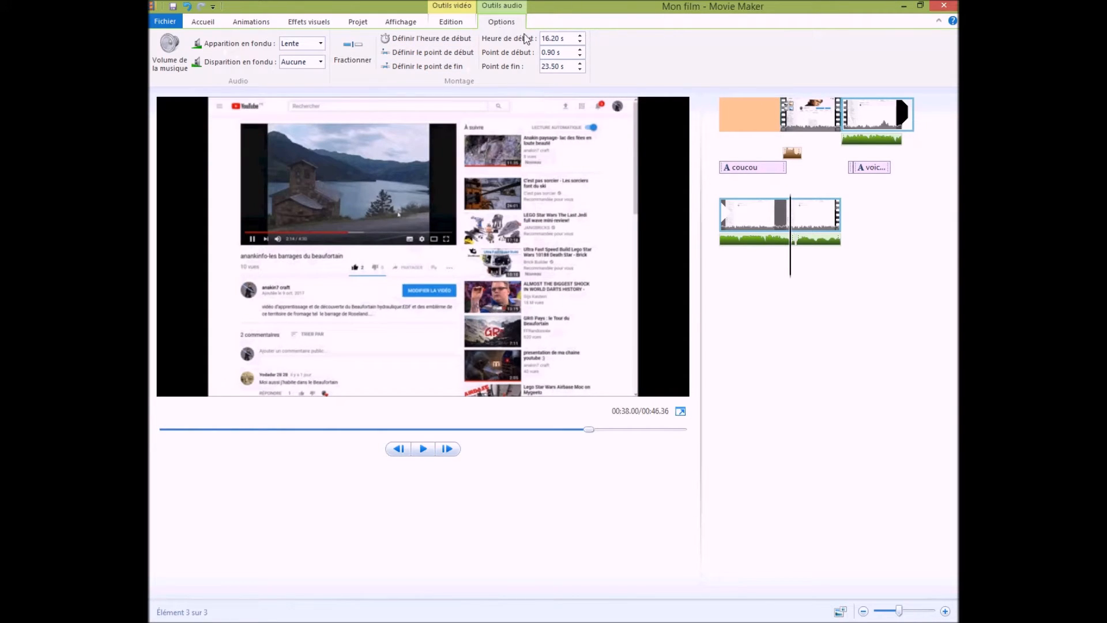
click(453, 23)
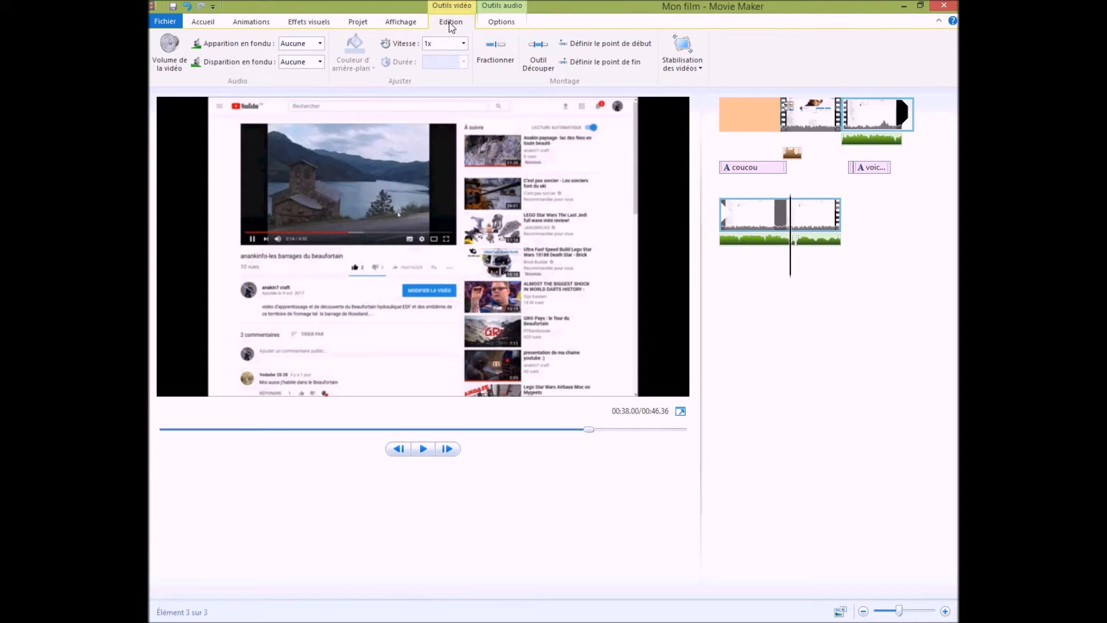
click(169, 65)
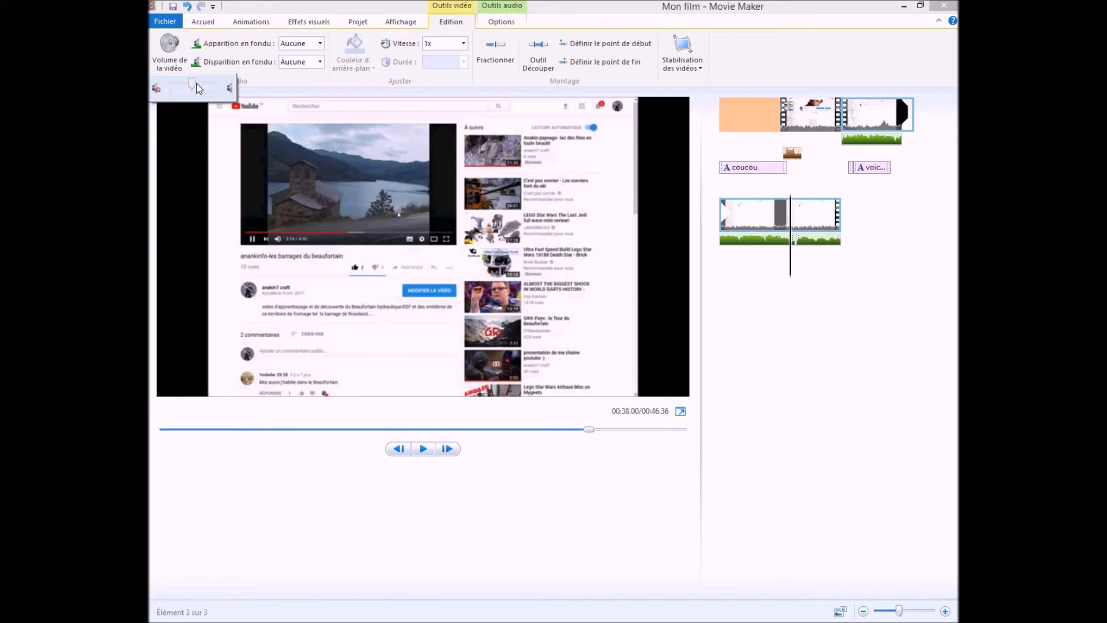
click(258, 436)
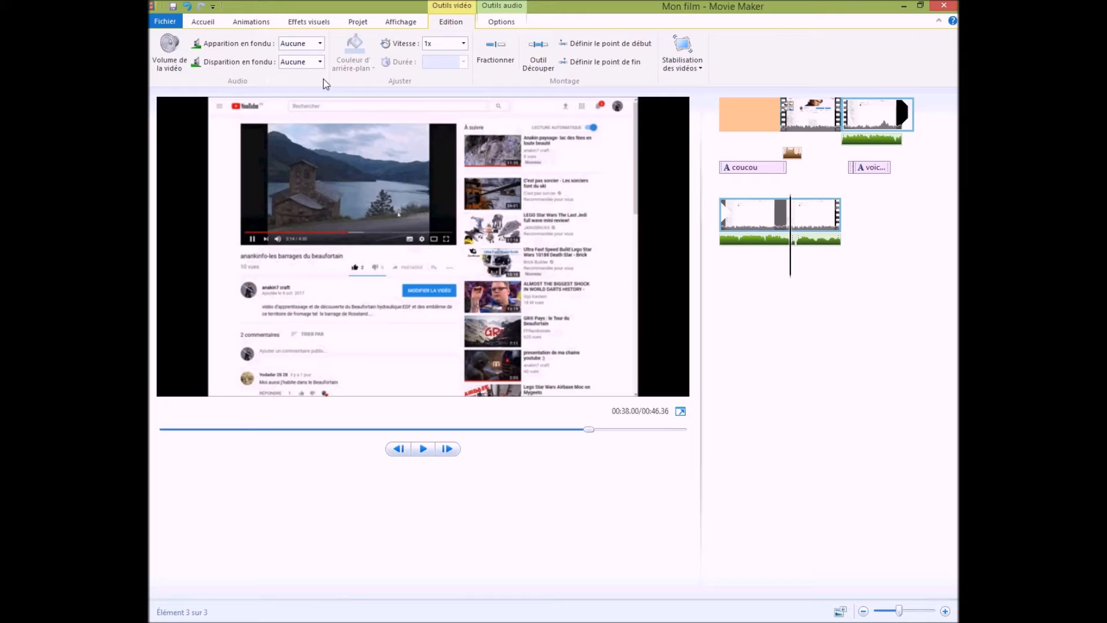
Split the video element at 38.00 s, and open the trimming tool on the resulting piece and cancel it
click(508, 57)
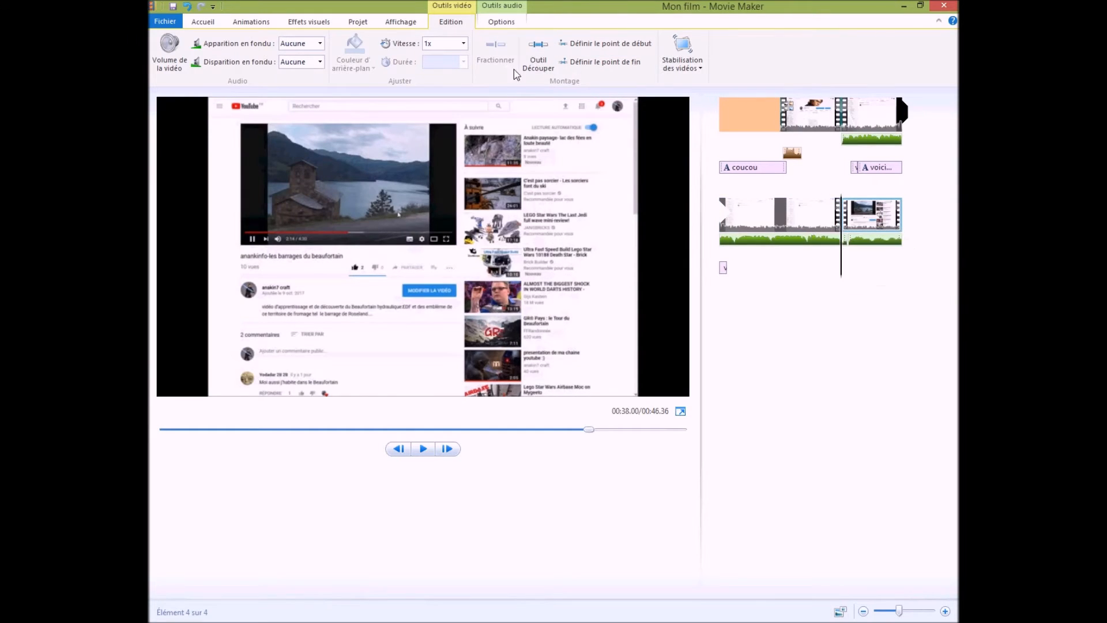
click(542, 69)
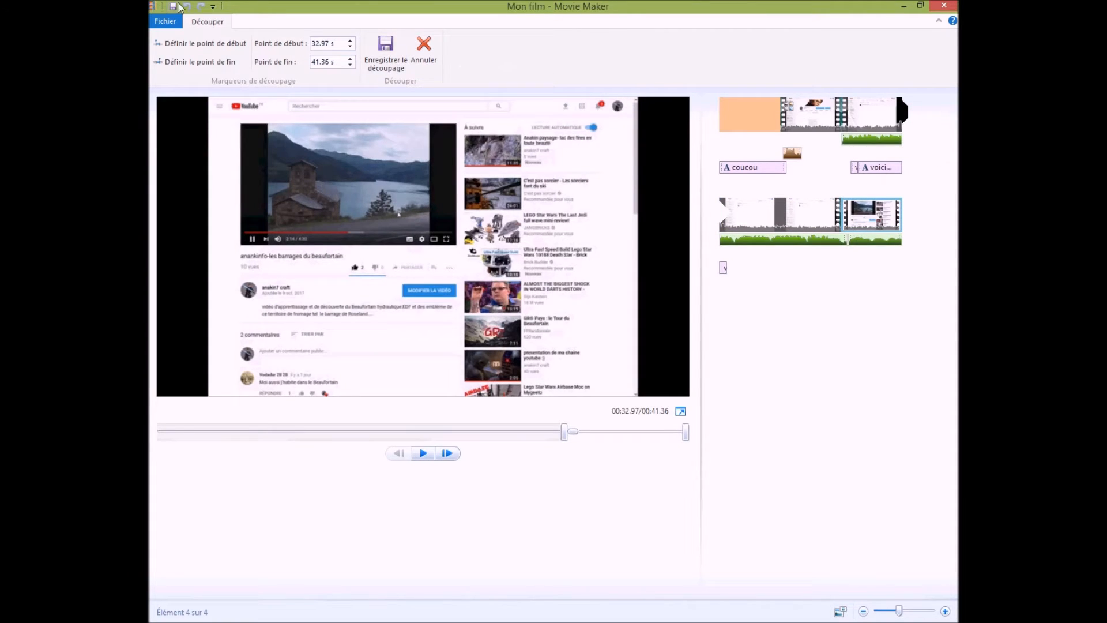
click(424, 52)
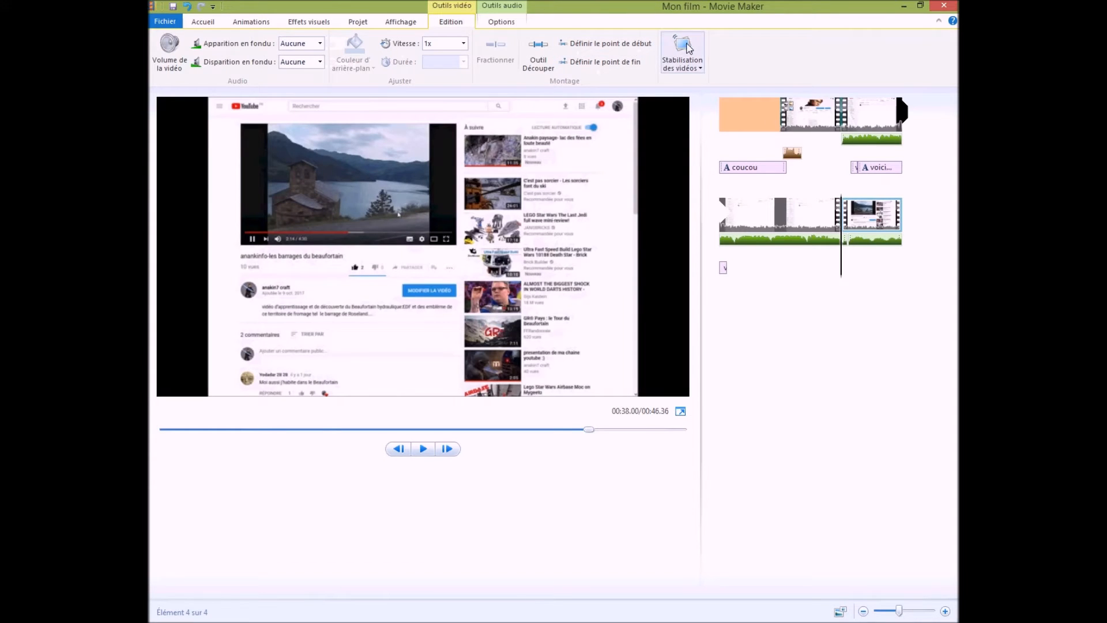
Try deleting the first music piece and undo that deletion, stepping back and forth through the edit history
click(882, 242)
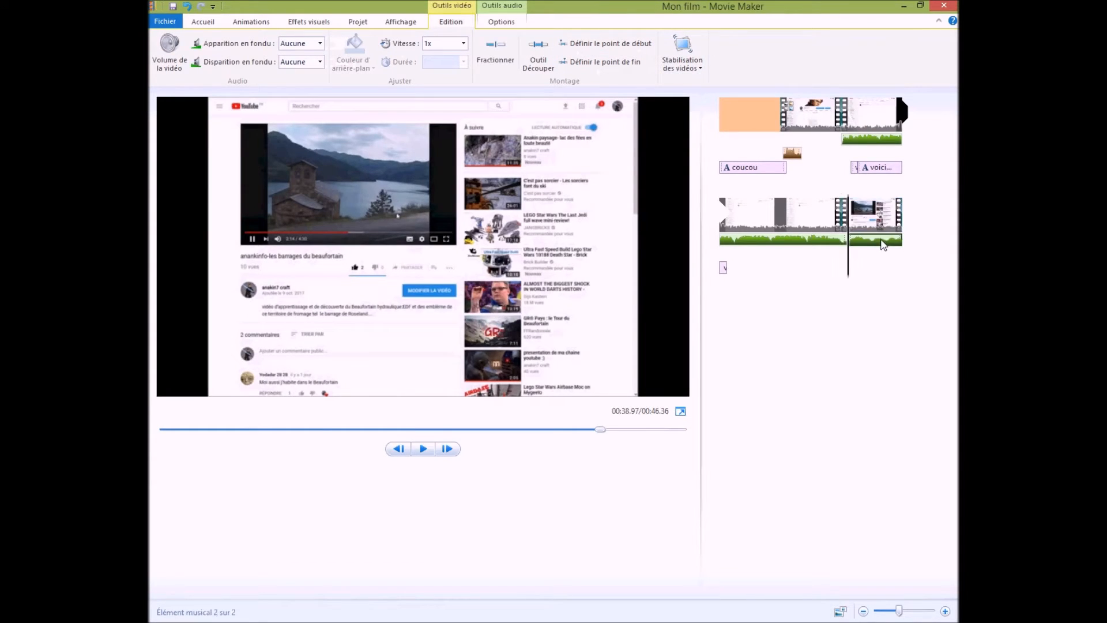
click(796, 244)
key(Delete)
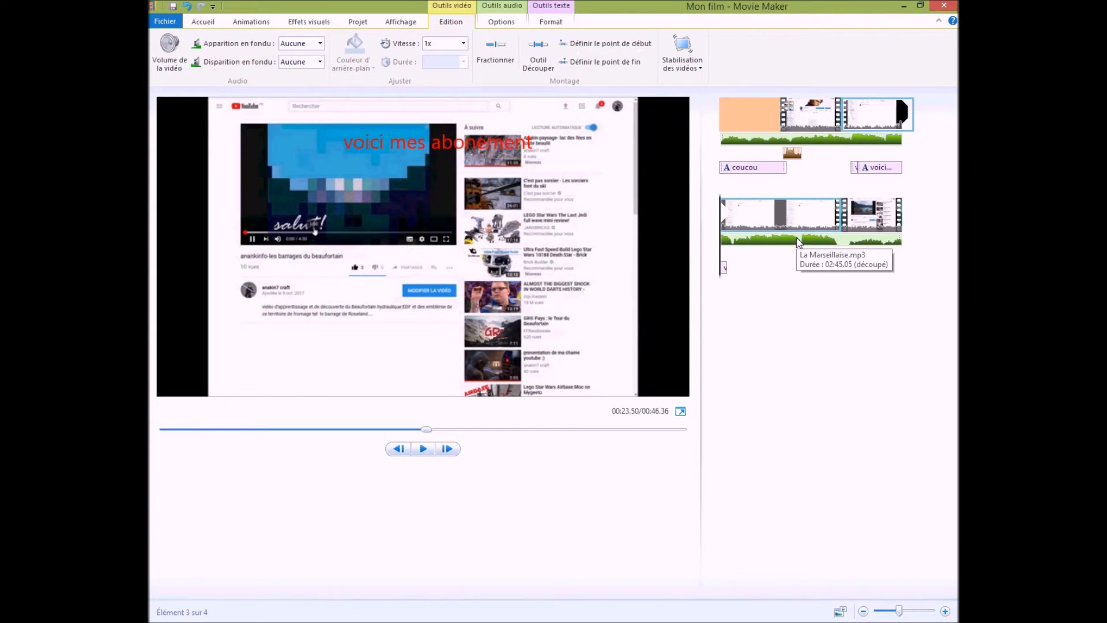
key(ctrl+z)
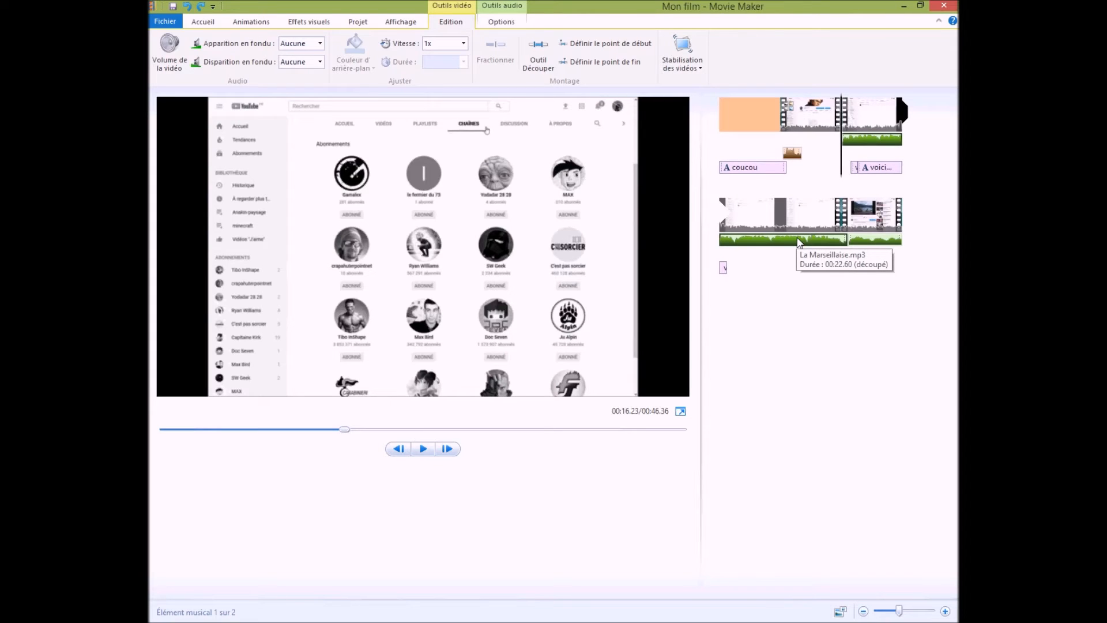
click(189, 7)
click(189, 7)
click(201, 7)
click(201, 6)
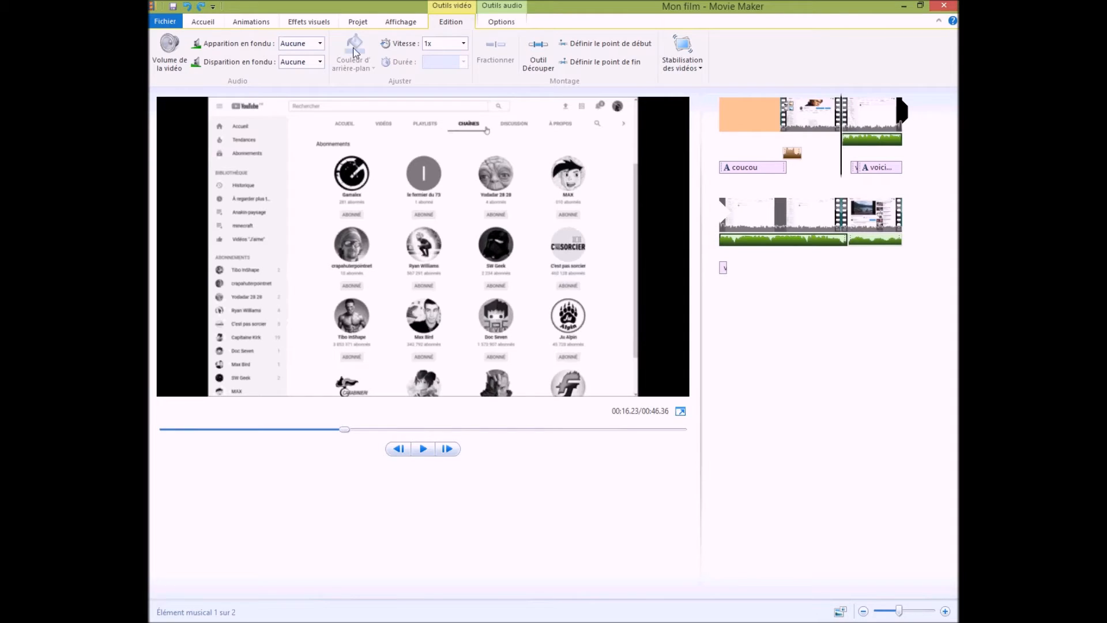
click(214, 22)
click(255, 20)
click(306, 20)
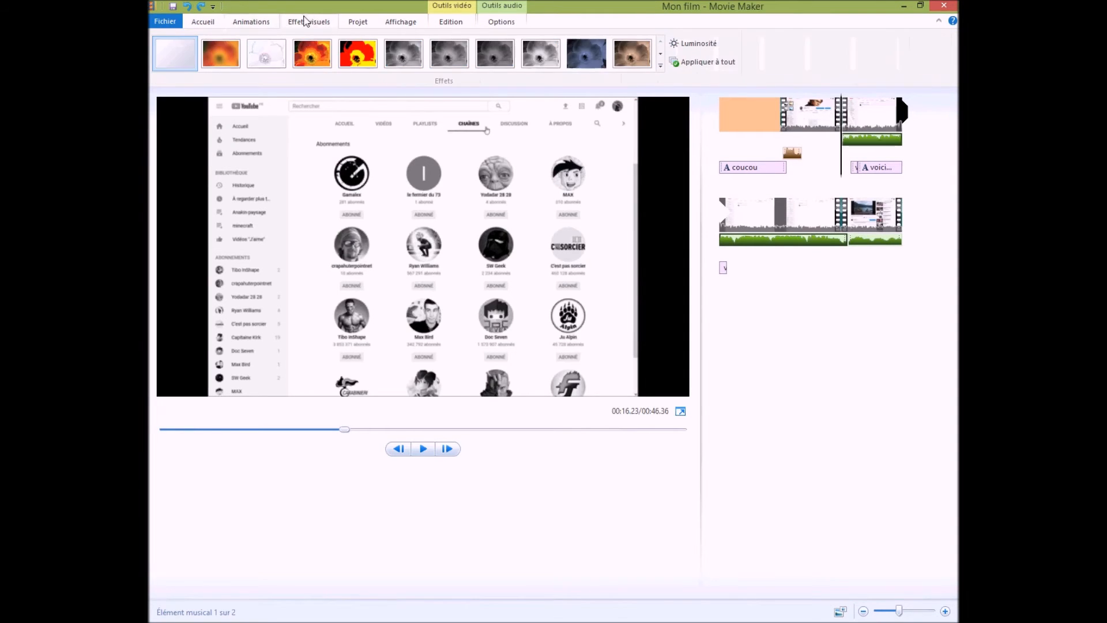
click(203, 23)
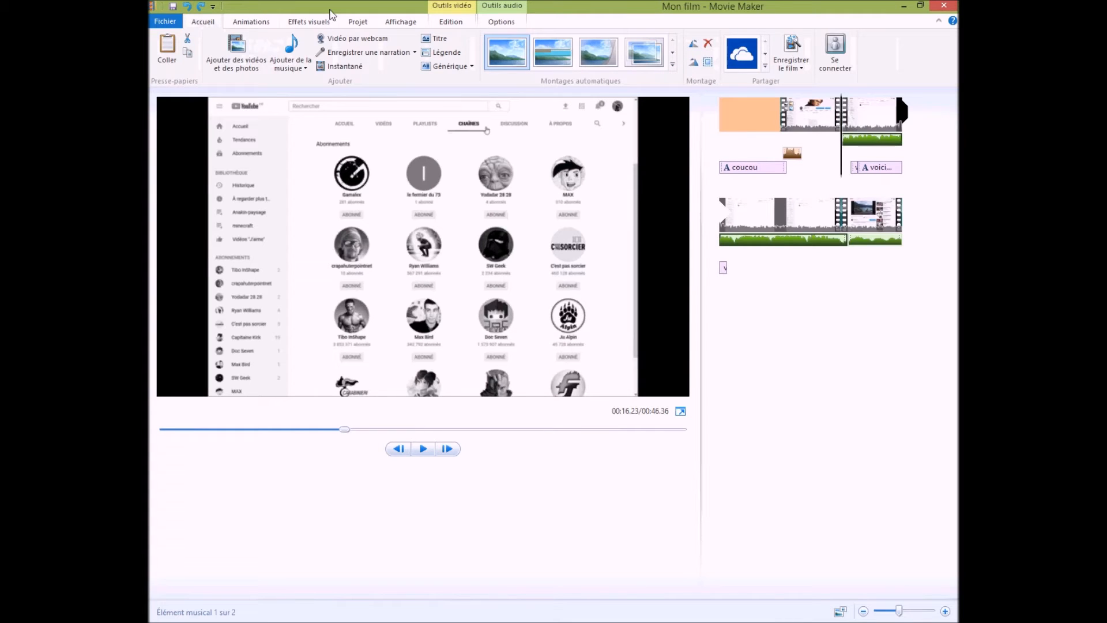
click(257, 23)
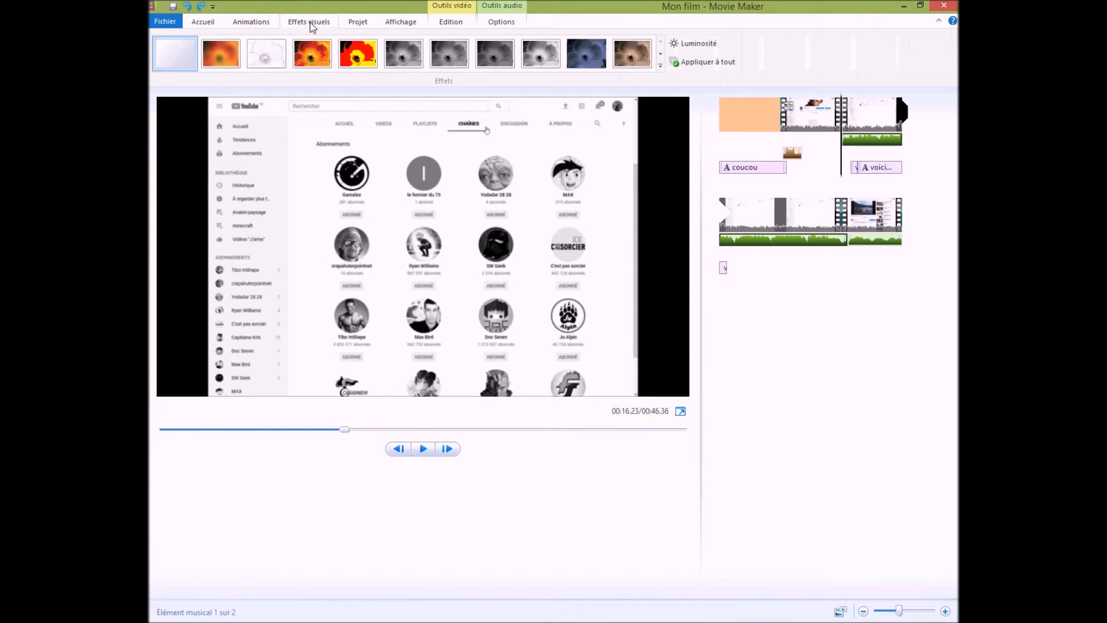
click(364, 23)
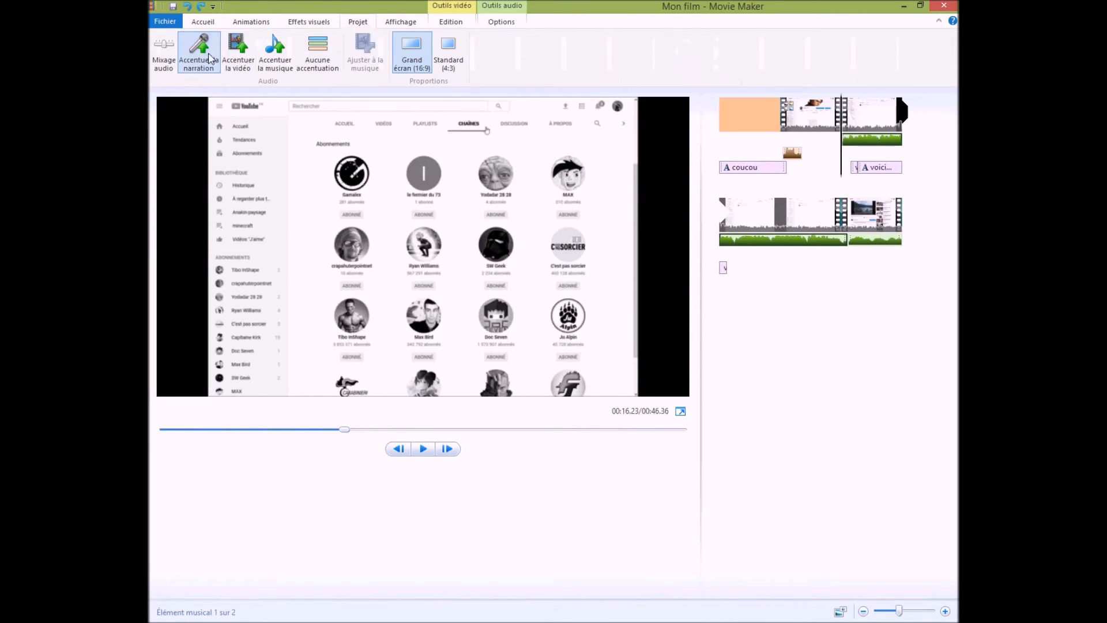
Zoom the timeline in several levels and back out to a slightly enlarged scale, and look at the available thumbnail sizes
click(419, 26)
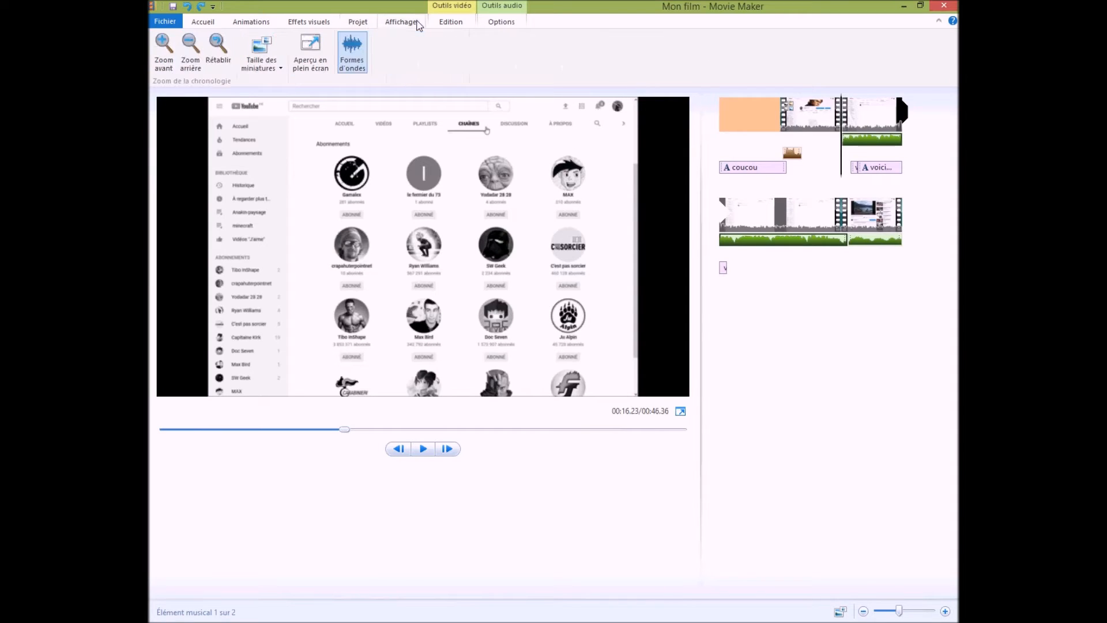
click(162, 52)
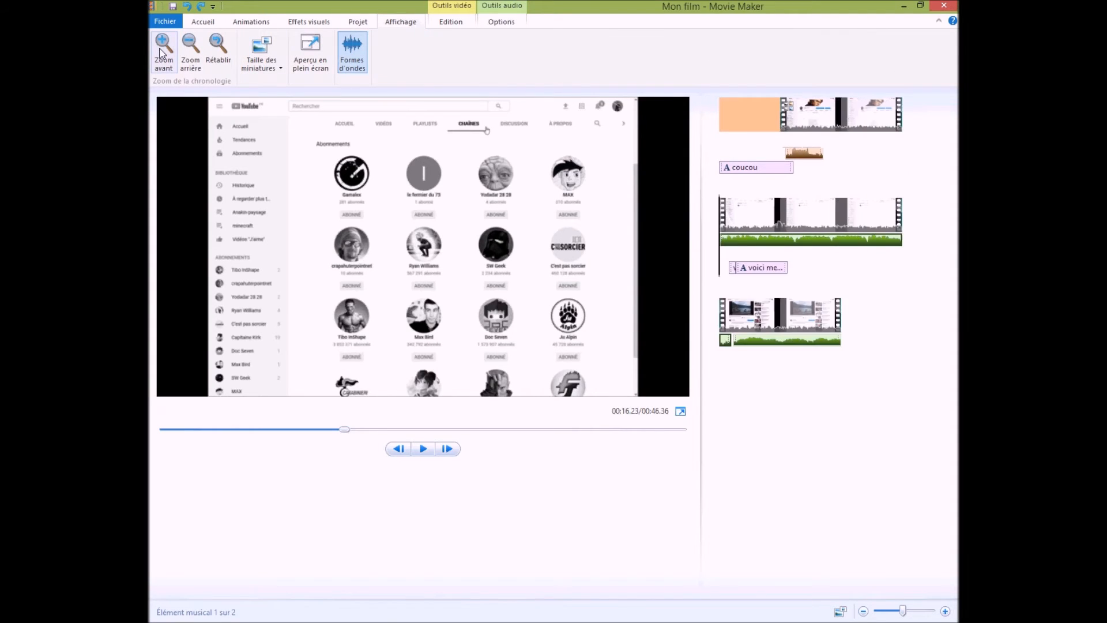
click(162, 52)
click(162, 52)
click(162, 52)
click(162, 52)
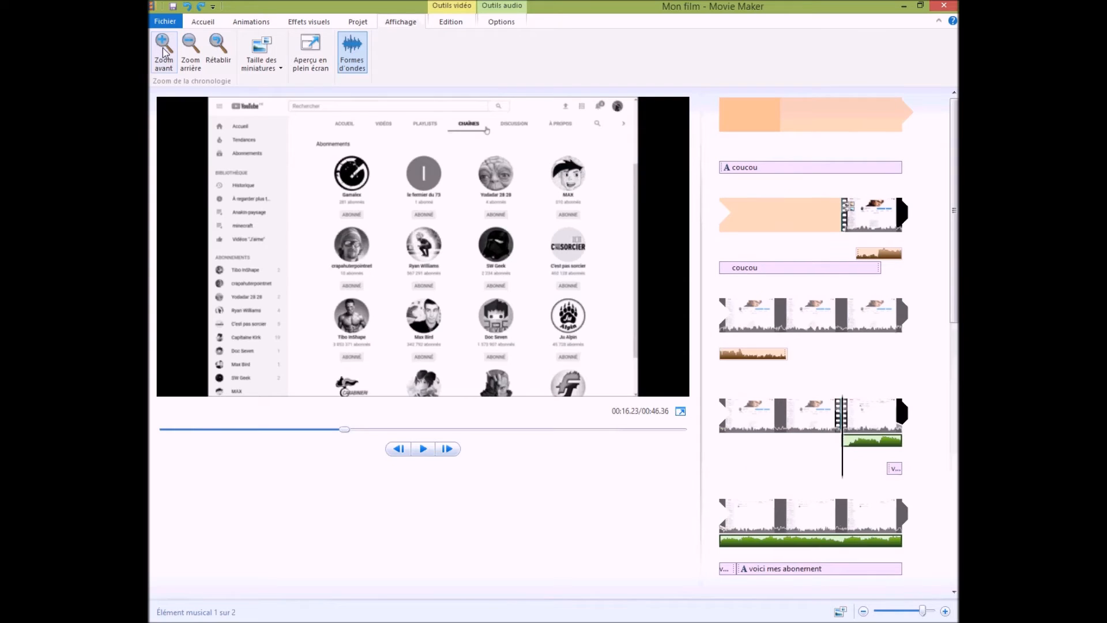
click(192, 61)
click(193, 61)
click(193, 61)
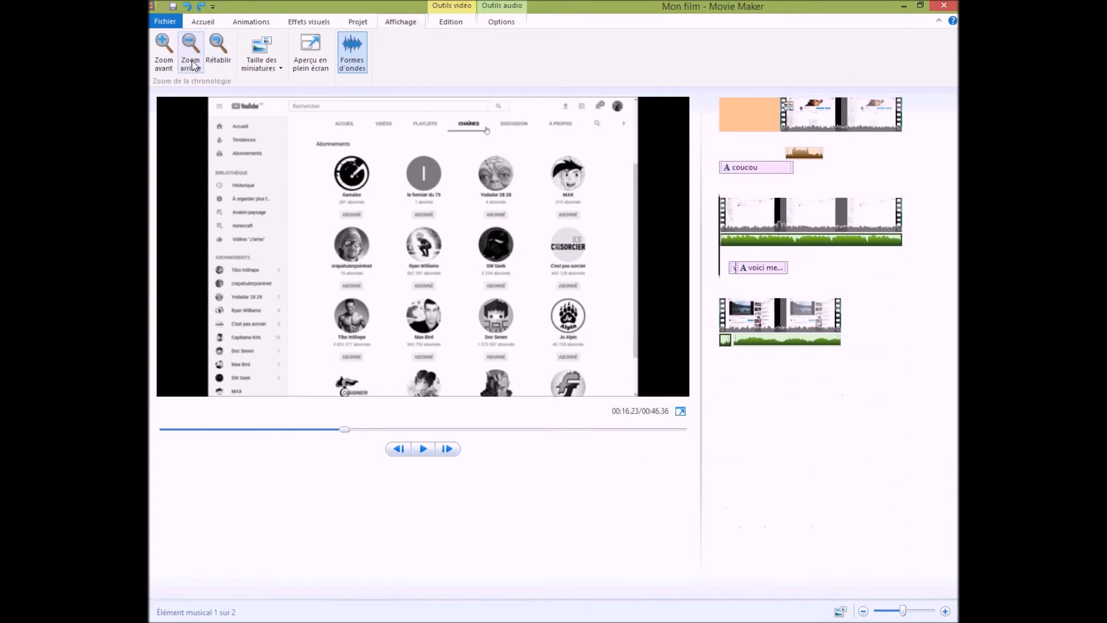
click(279, 68)
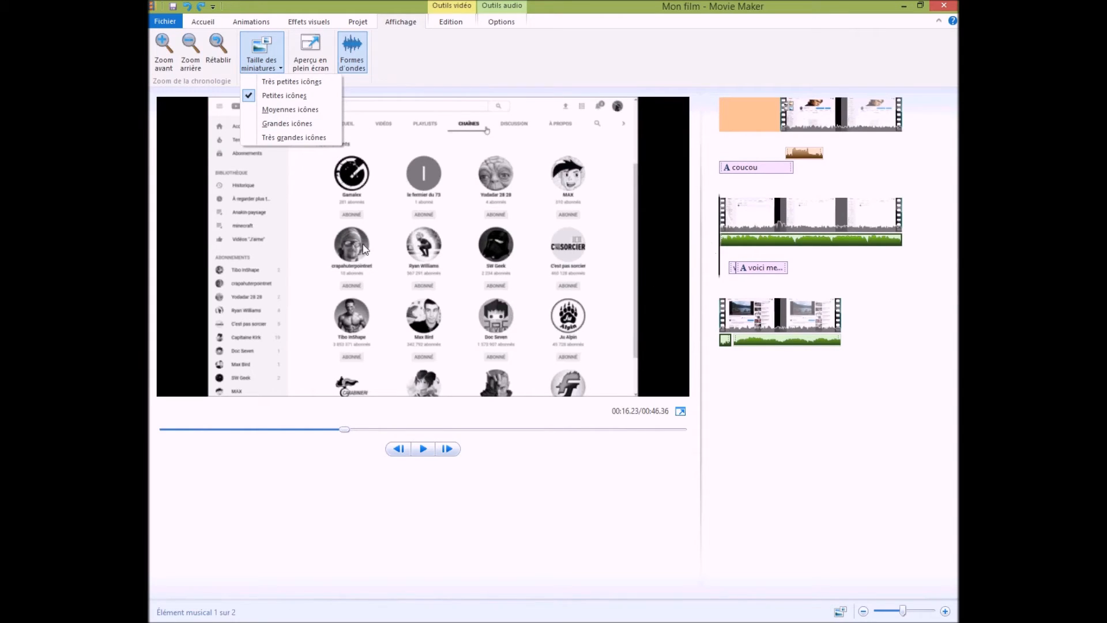
click(528, 422)
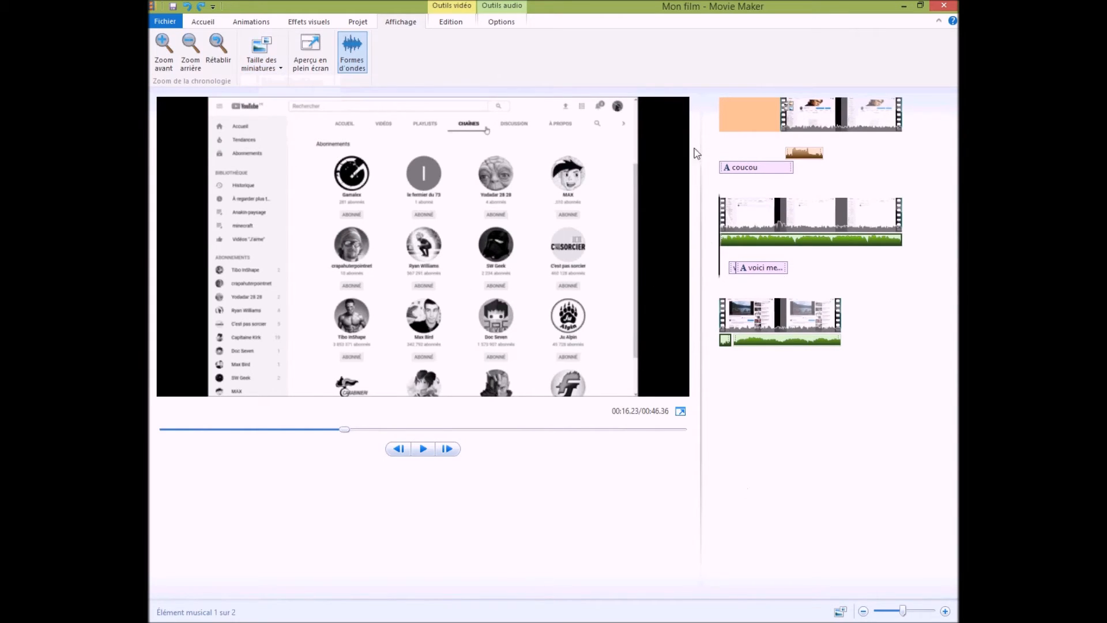
click(454, 26)
click(496, 24)
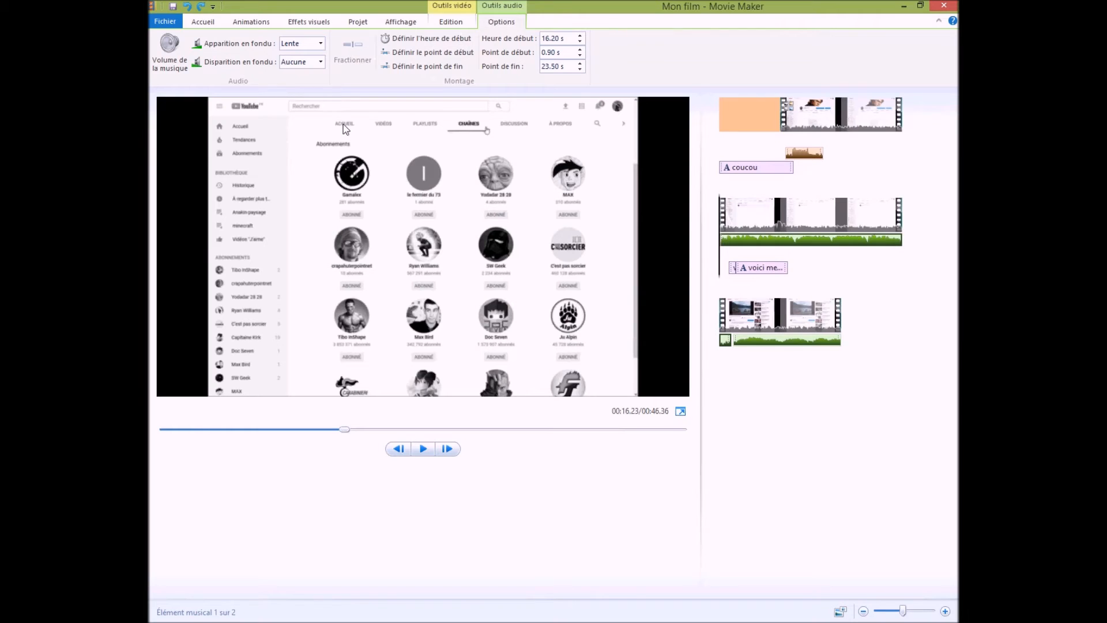
click(222, 24)
click(237, 23)
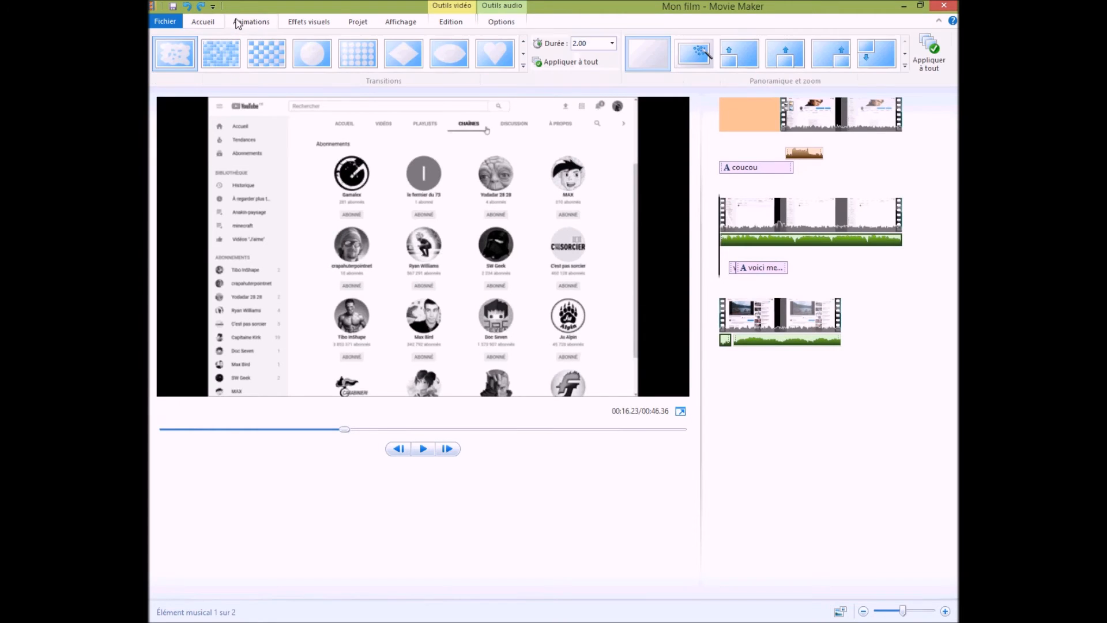
click(465, 23)
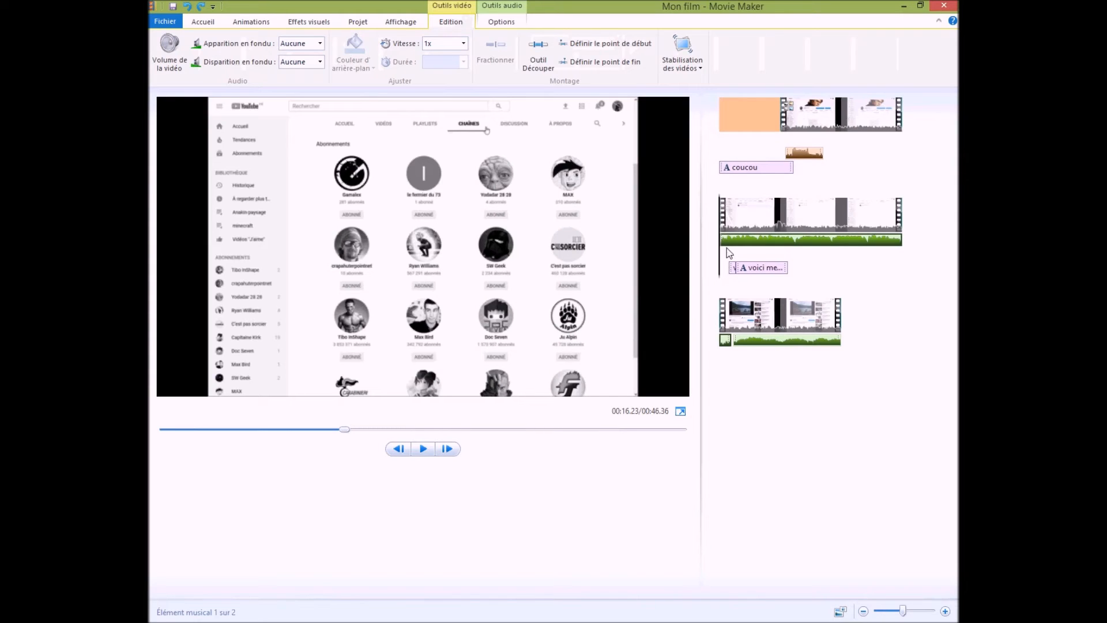
Select the narration clip and examine its volume, fade and timing options
click(798, 154)
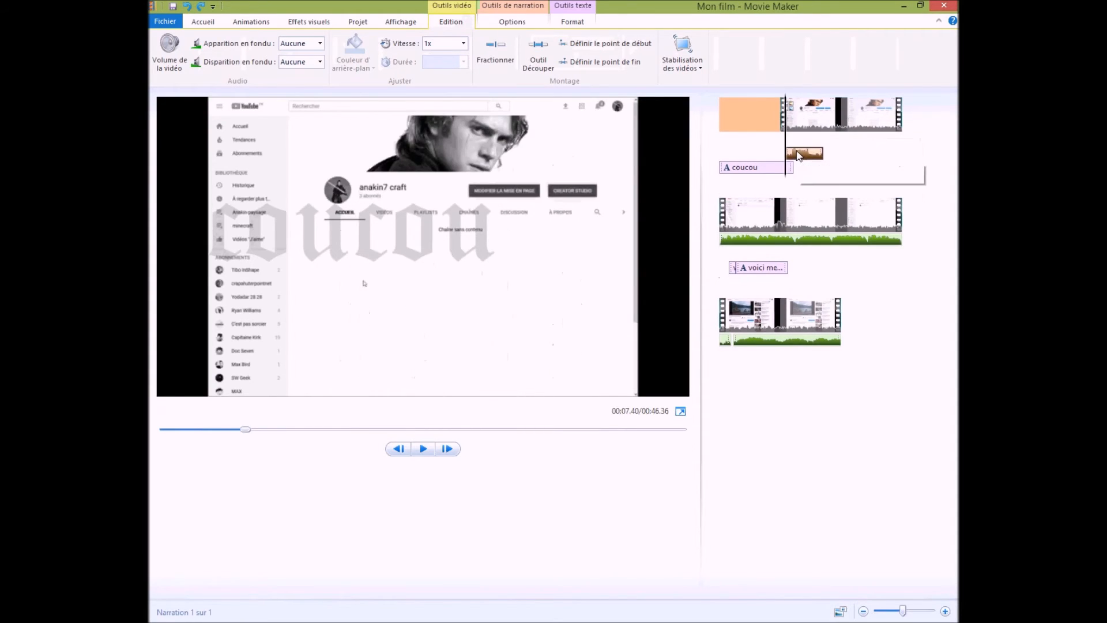
click(545, 21)
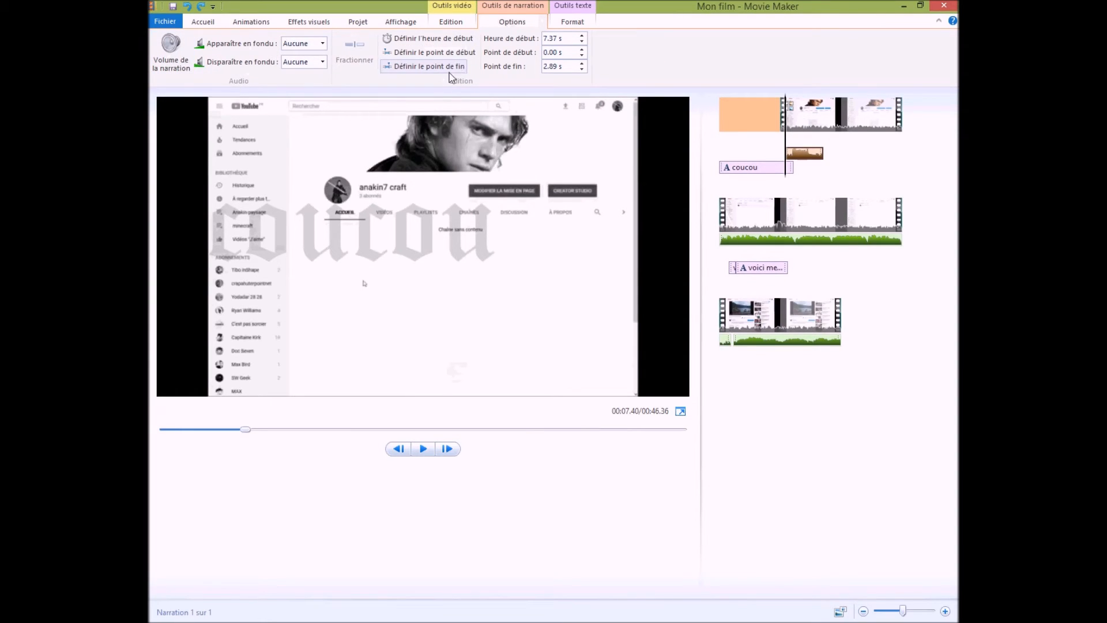
click(451, 27)
Play the third video element briefly from 23.50 s, where the caption is on screen
click(780, 214)
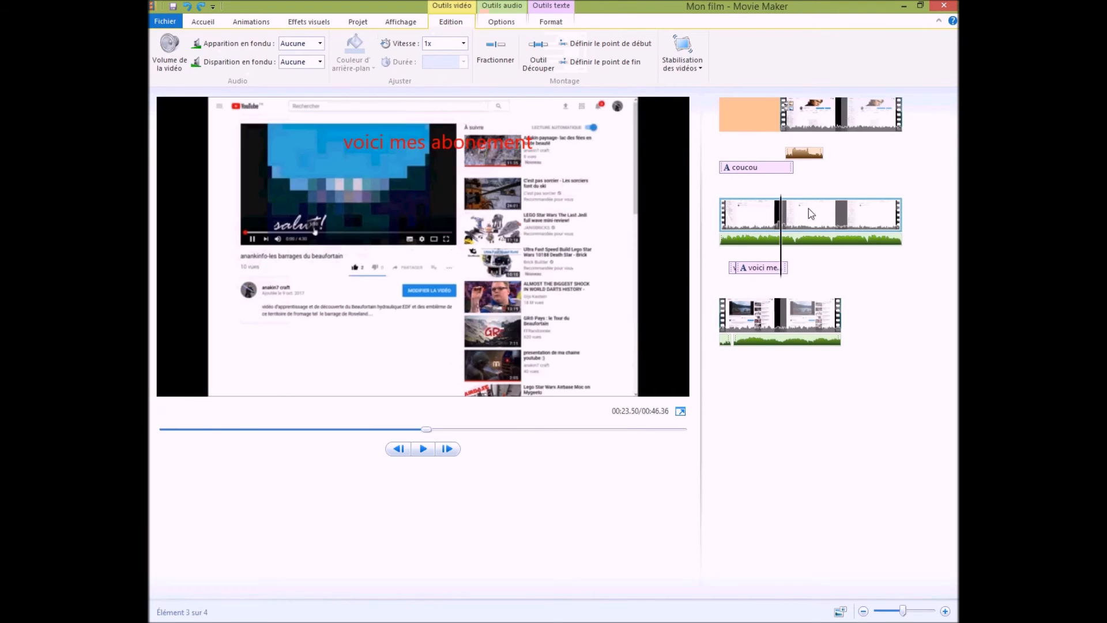
click(423, 448)
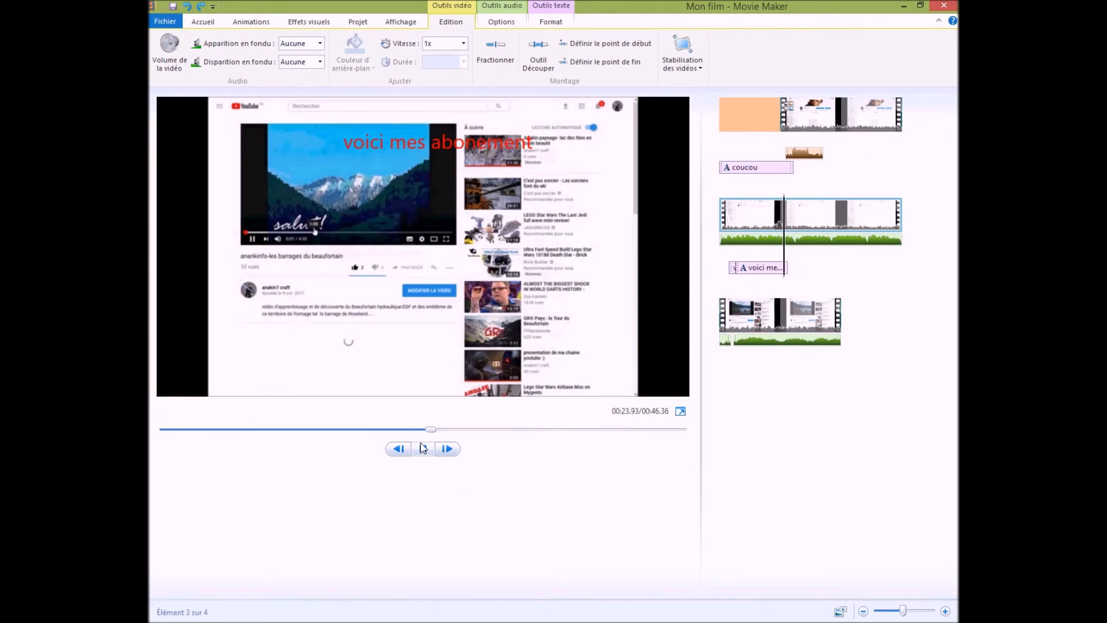
click(423, 448)
Try deleting the last video part from the timeline and undo that deletion
click(823, 241)
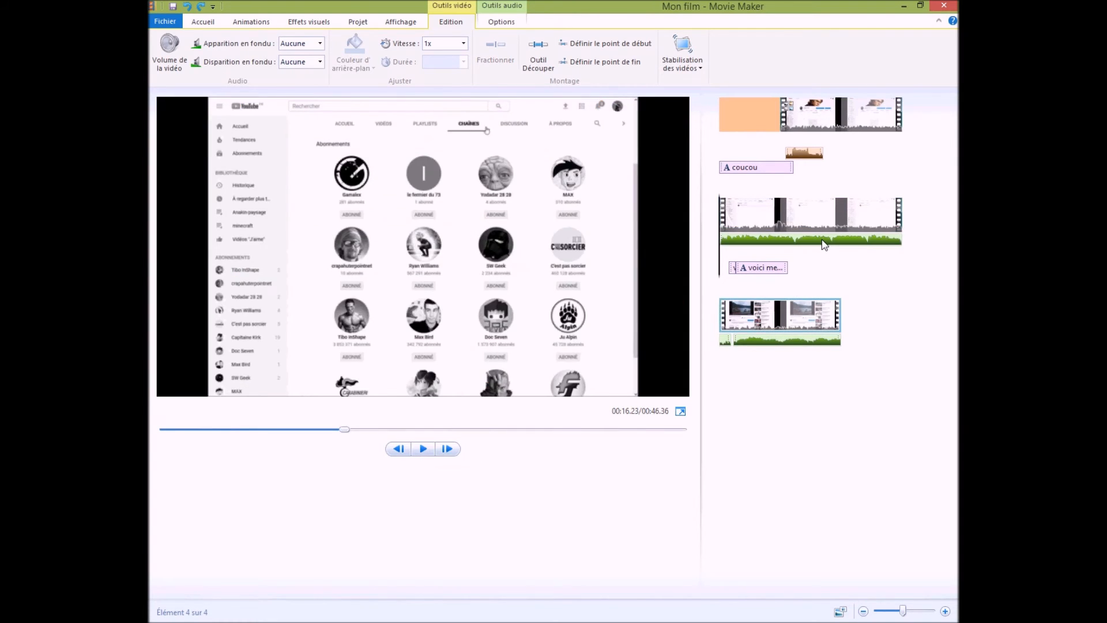
key(Down)
key(Delete)
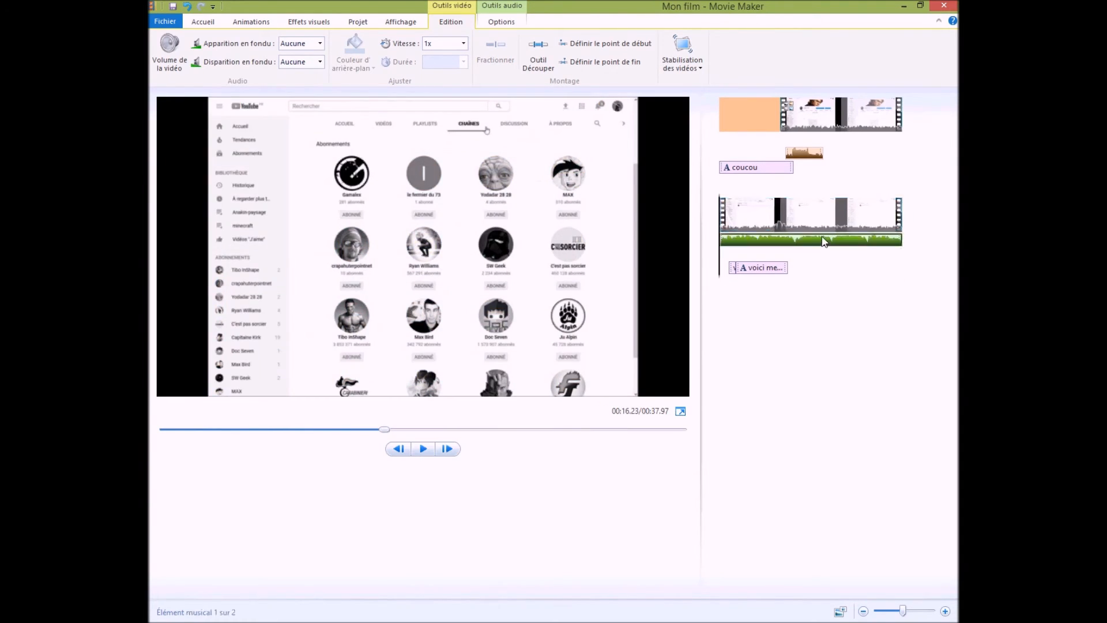
click(188, 6)
Delete the background music pieces from the timeline
click(781, 243)
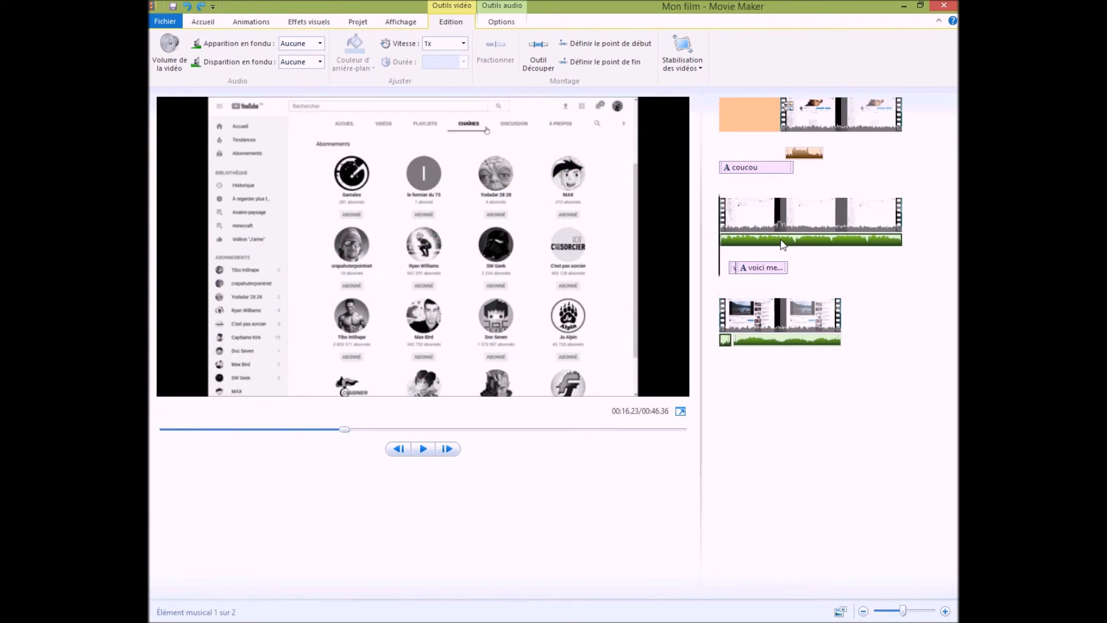
key(Delete)
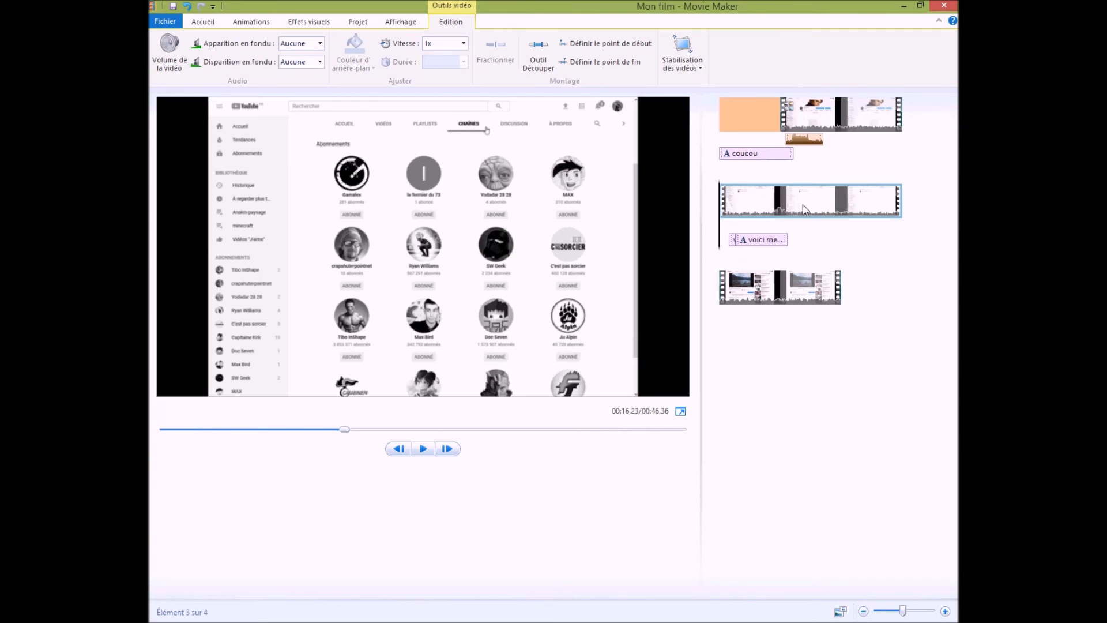
Split the third video element at 24.33 s and set the speed of the piece after the cut to 0.25x
click(422, 449)
click(420, 450)
click(497, 53)
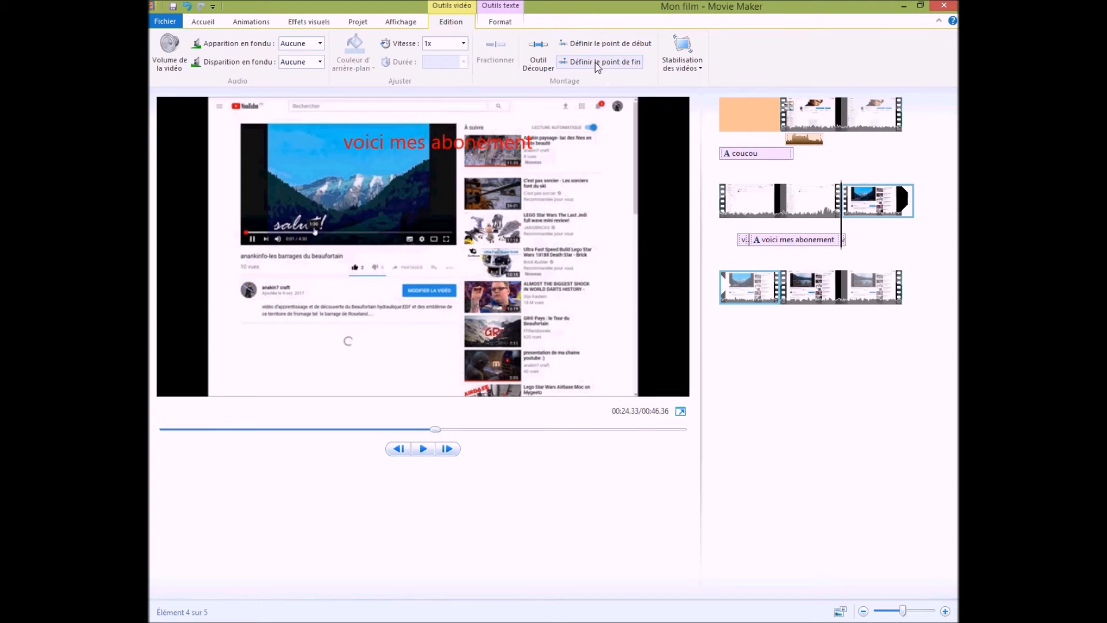
click(464, 43)
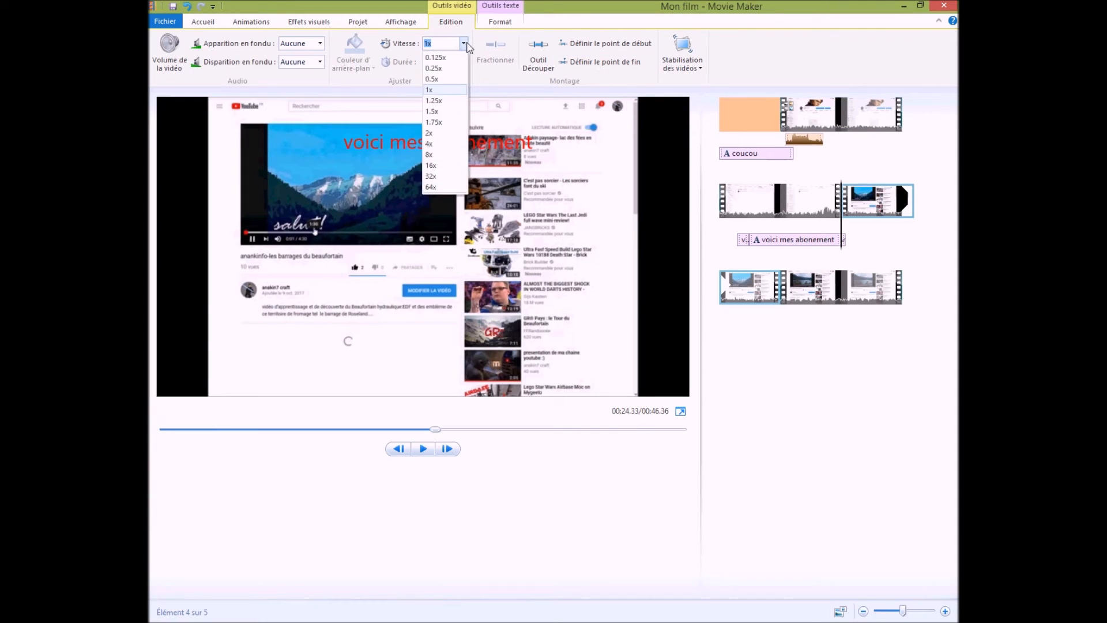
click(438, 68)
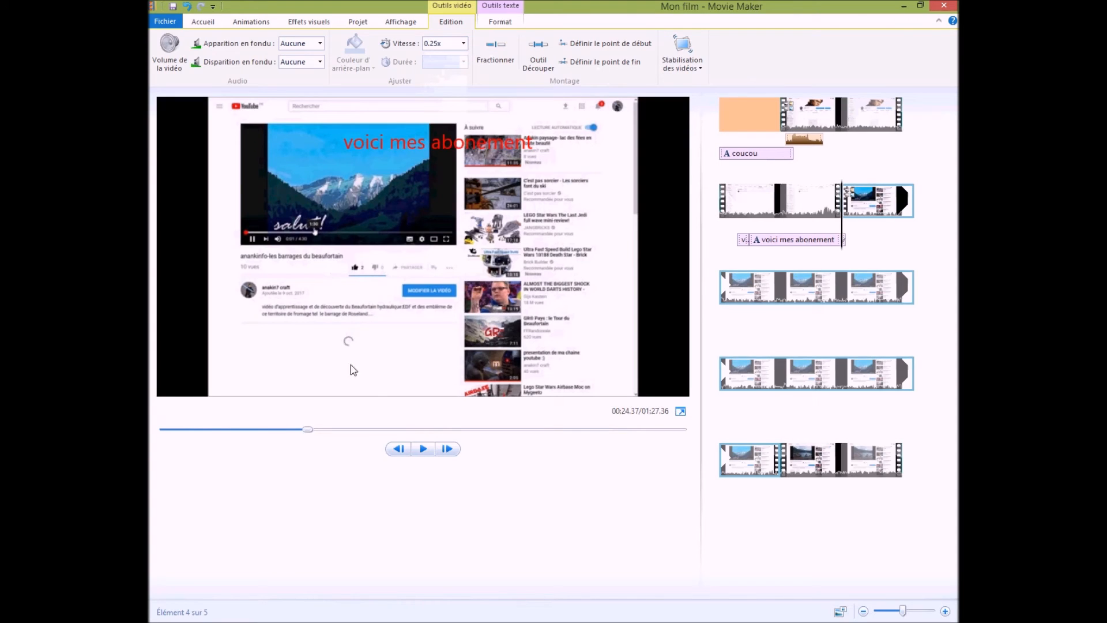
Play the slowed-down fourth video element briefly from 24.37 s to check its playback speed
click(422, 451)
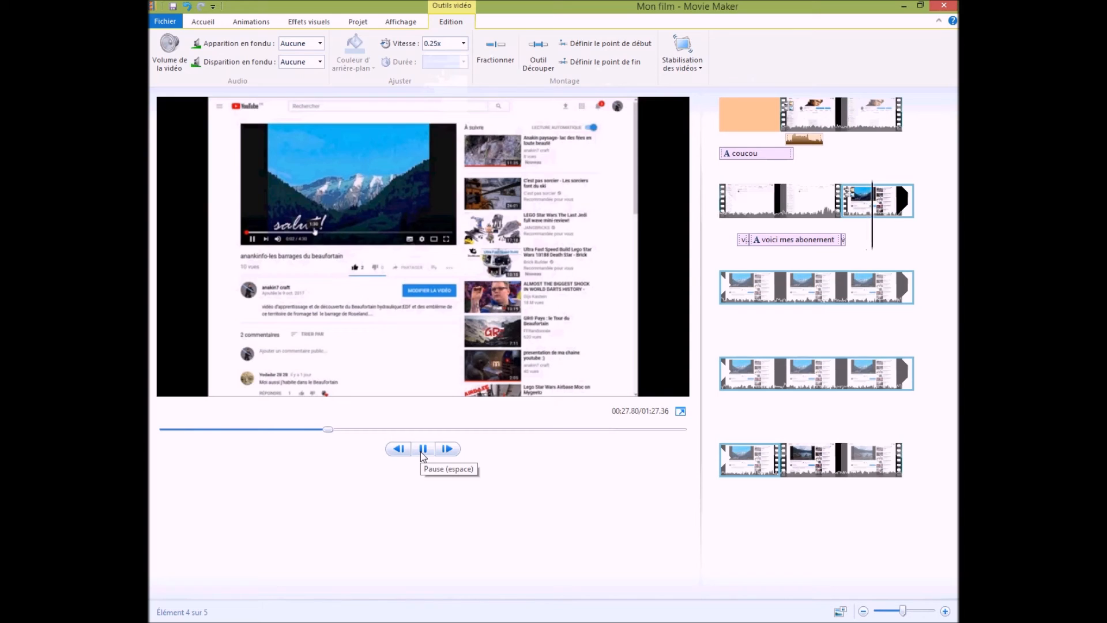
click(423, 453)
Try a speed of 32x on the fourth video element and play it back
click(463, 44)
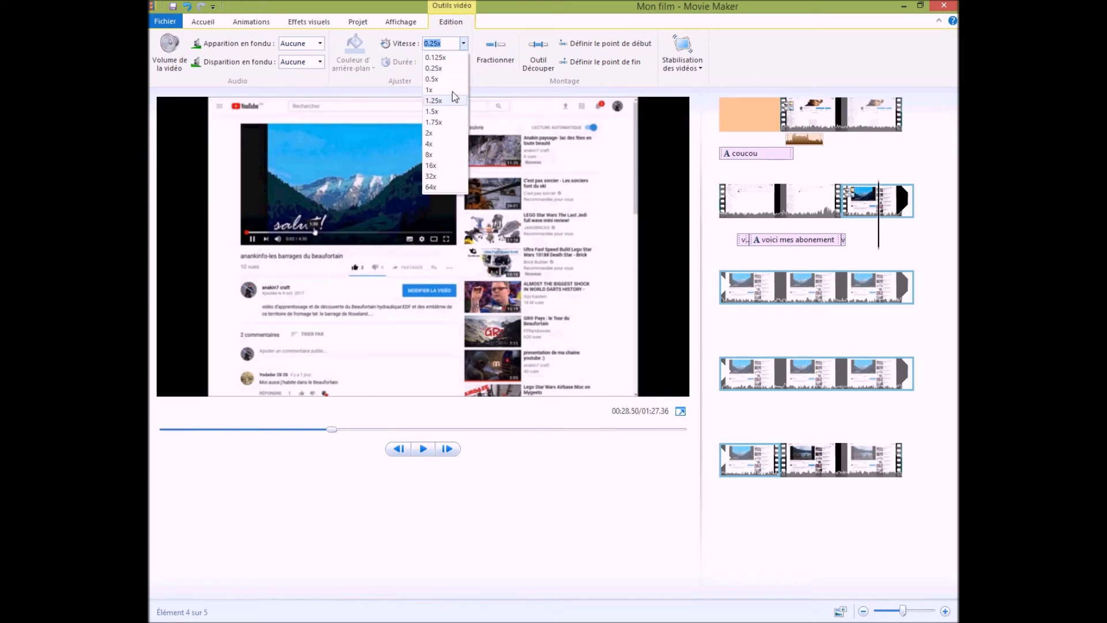
click(451, 175)
click(428, 444)
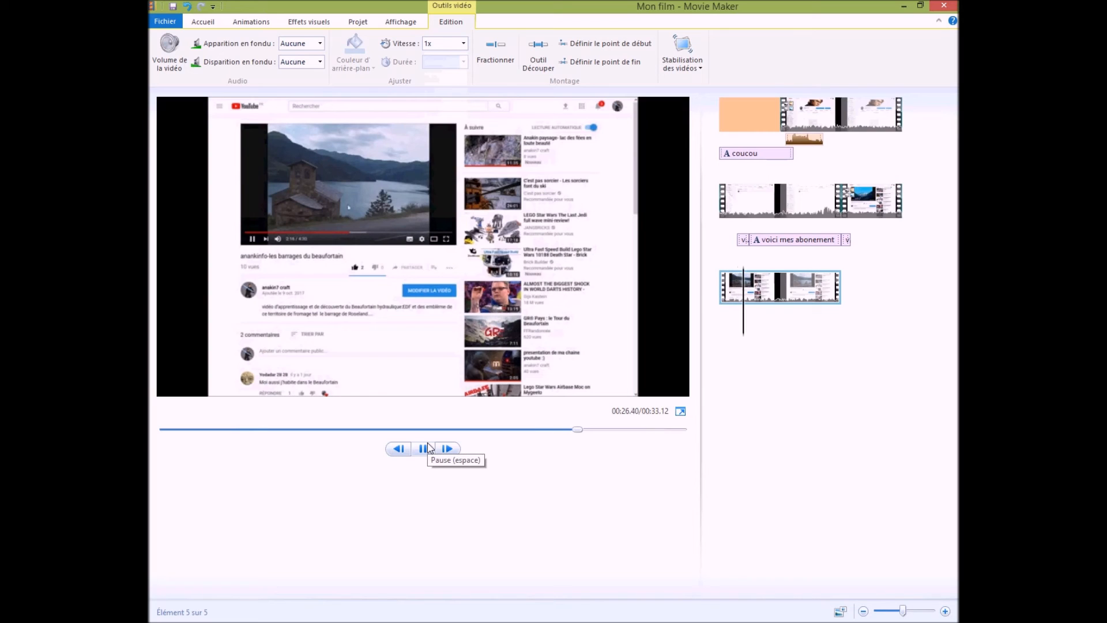
click(425, 448)
Set the fourth video element's speed to 4x and play it through into the last element
click(876, 217)
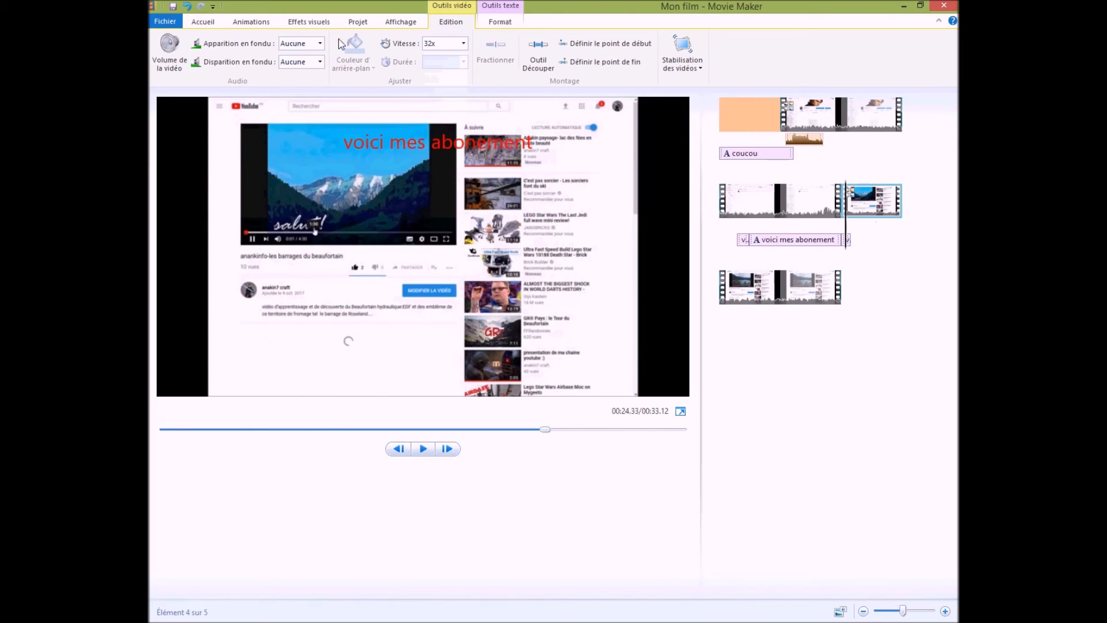
click(463, 43)
click(445, 145)
click(427, 448)
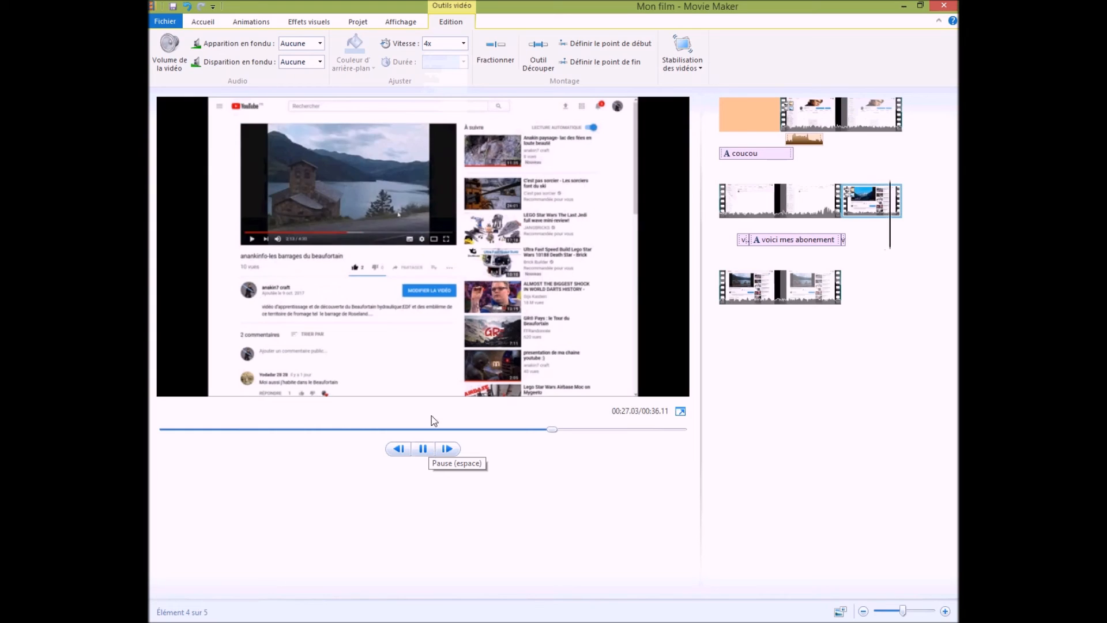
key(space)
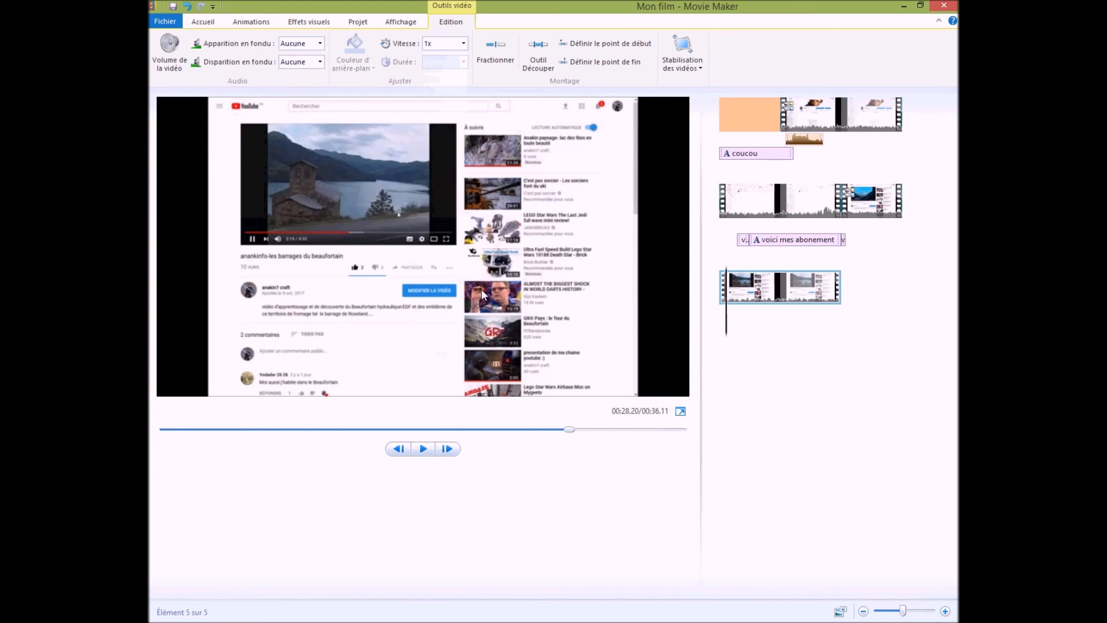
Examine the stabilisation options for the last video element and the available presets for saving the movie
click(700, 68)
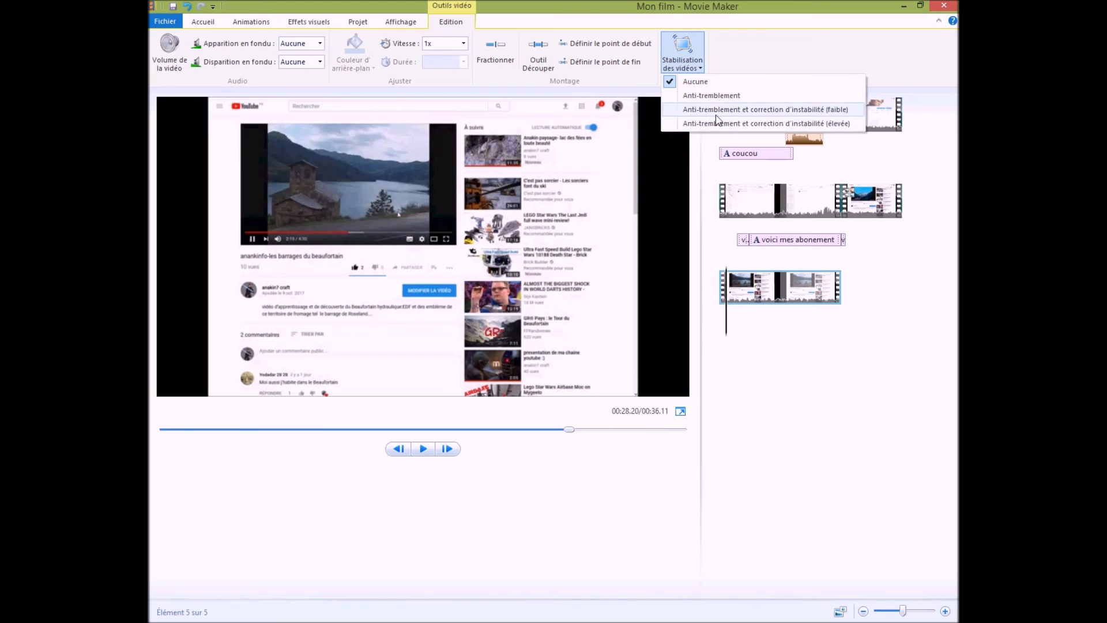
click(804, 407)
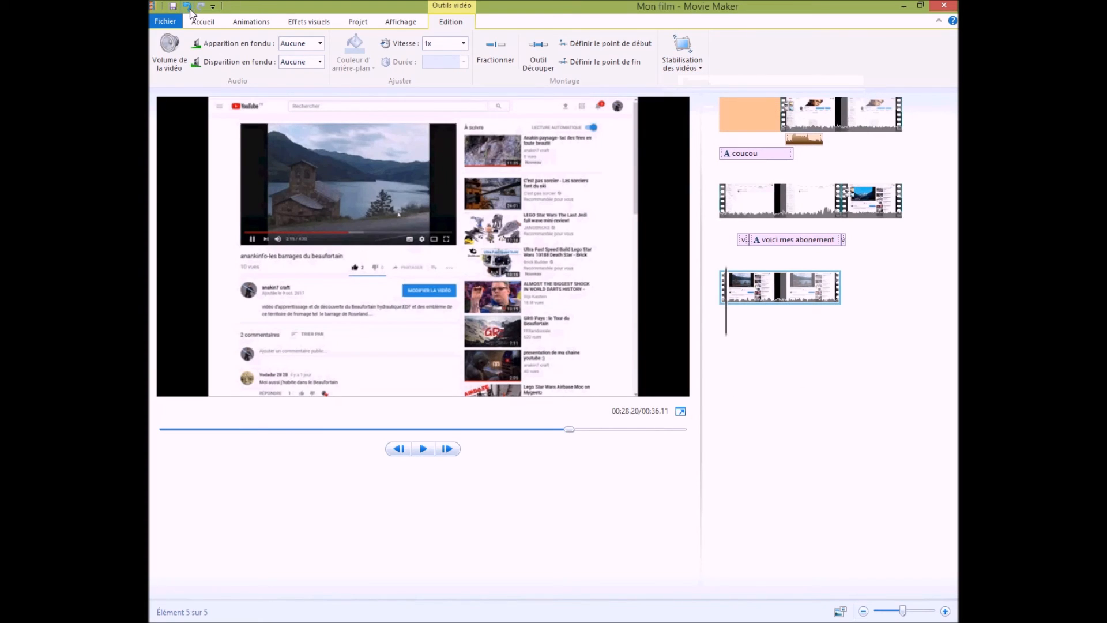
click(208, 22)
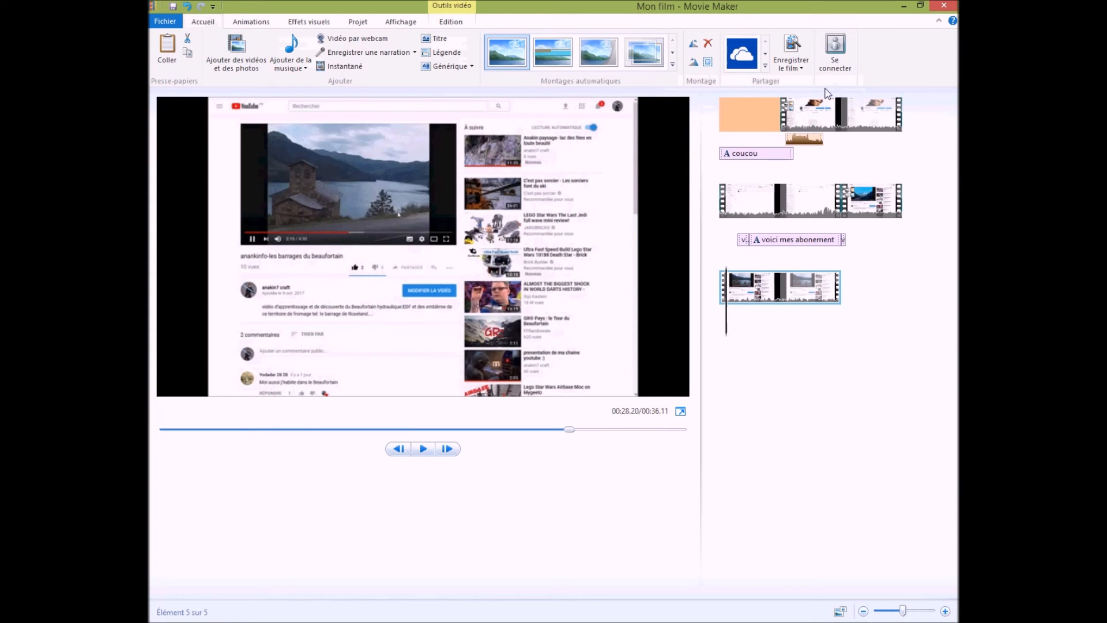
click(804, 70)
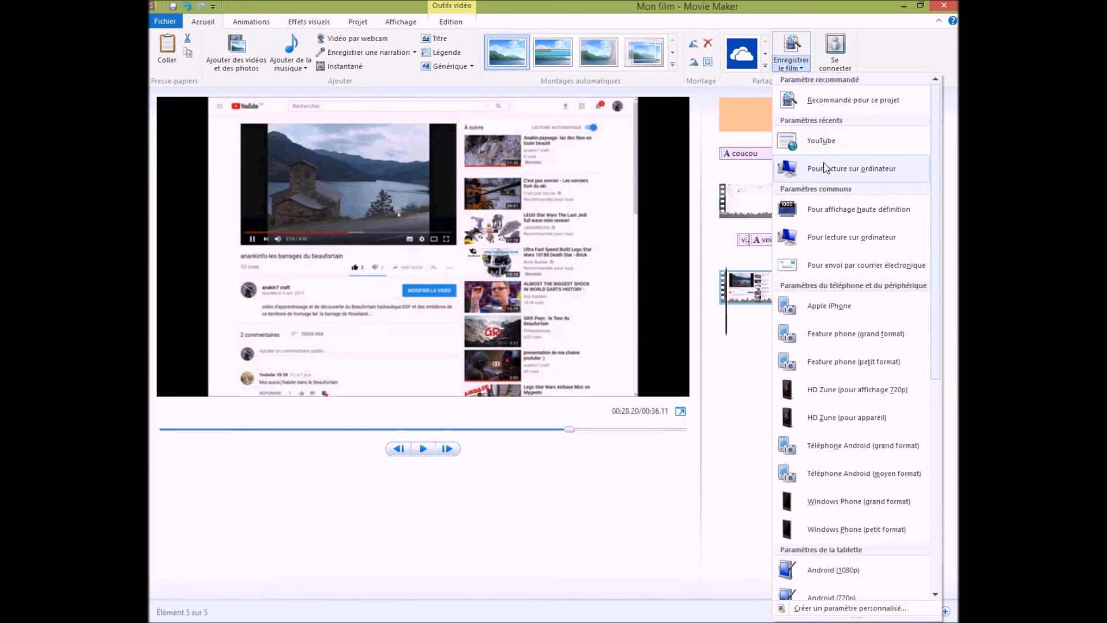
mouse_move(802, 143)
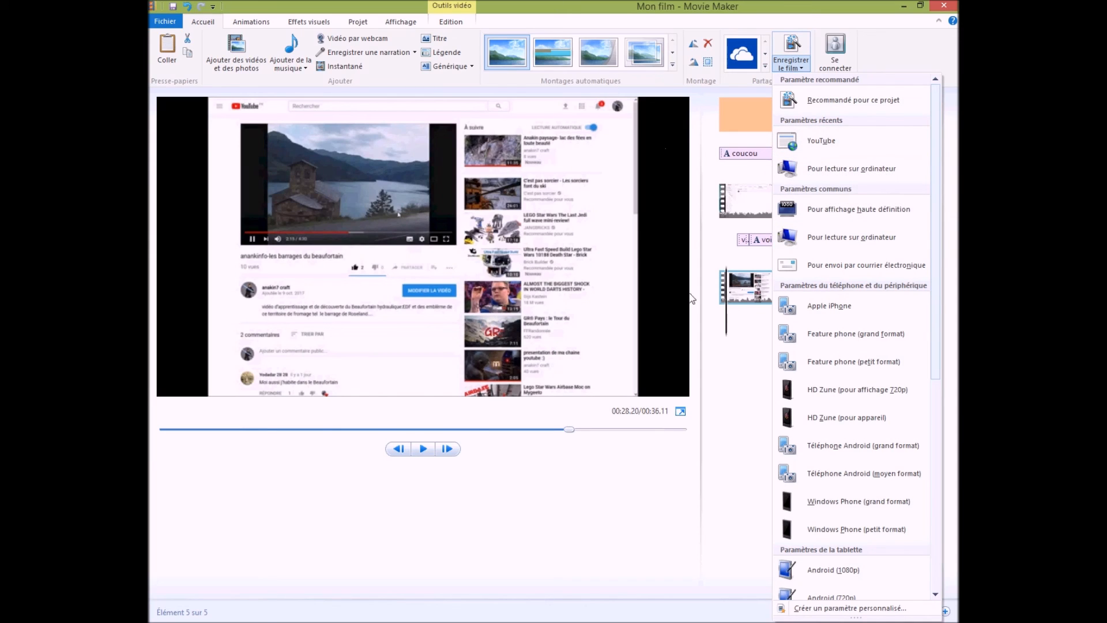
click(660, 497)
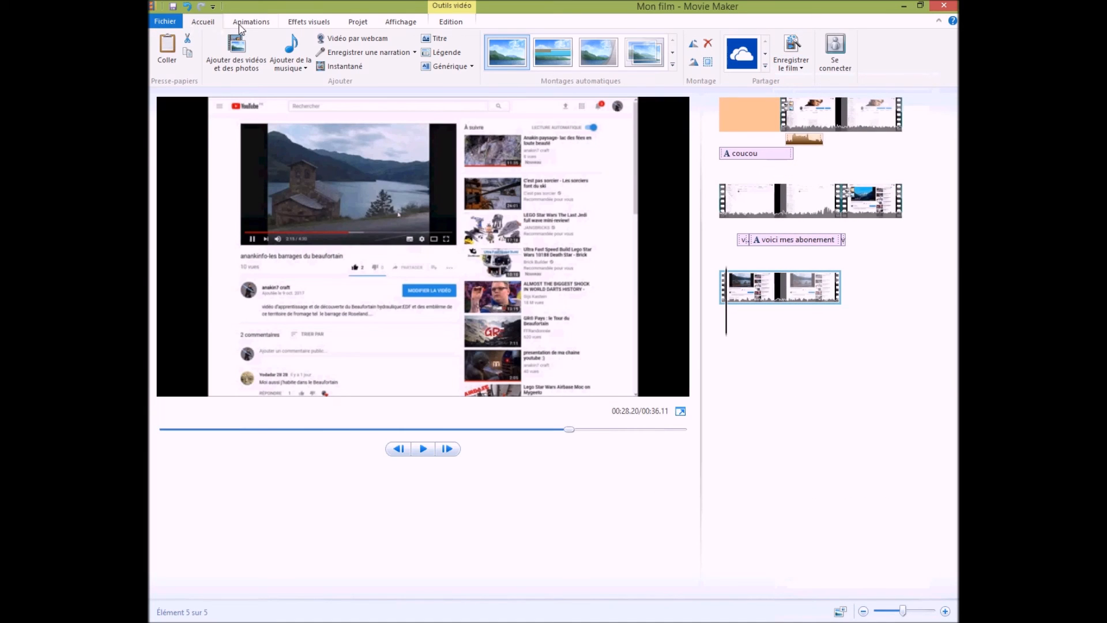
Examine the file commands for saving the project and for publishing or saving the movie
click(165, 21)
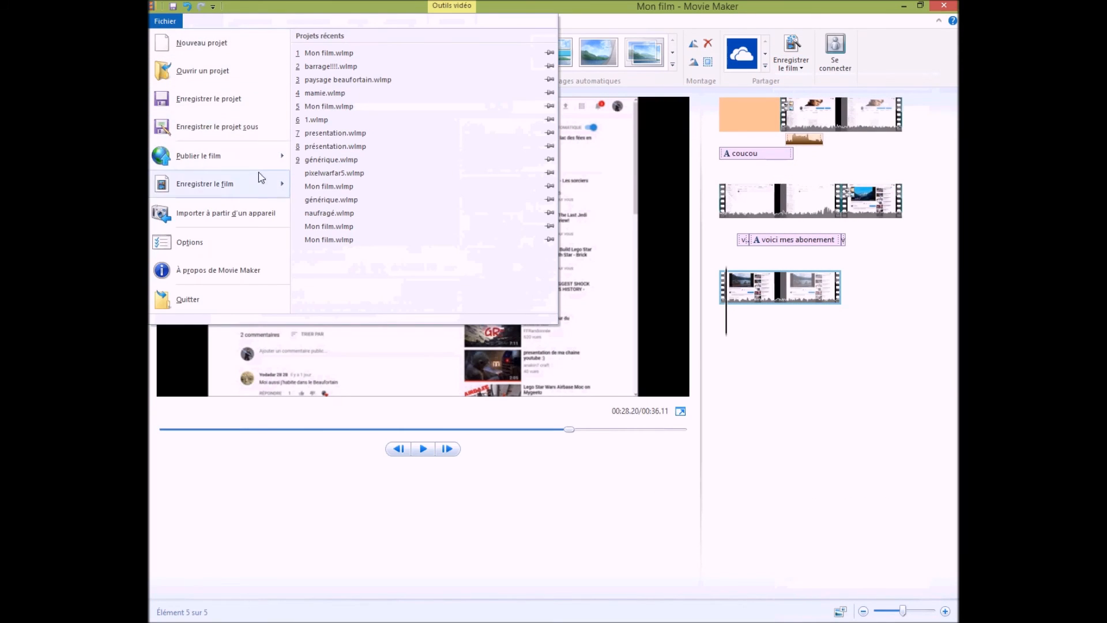
click(306, 602)
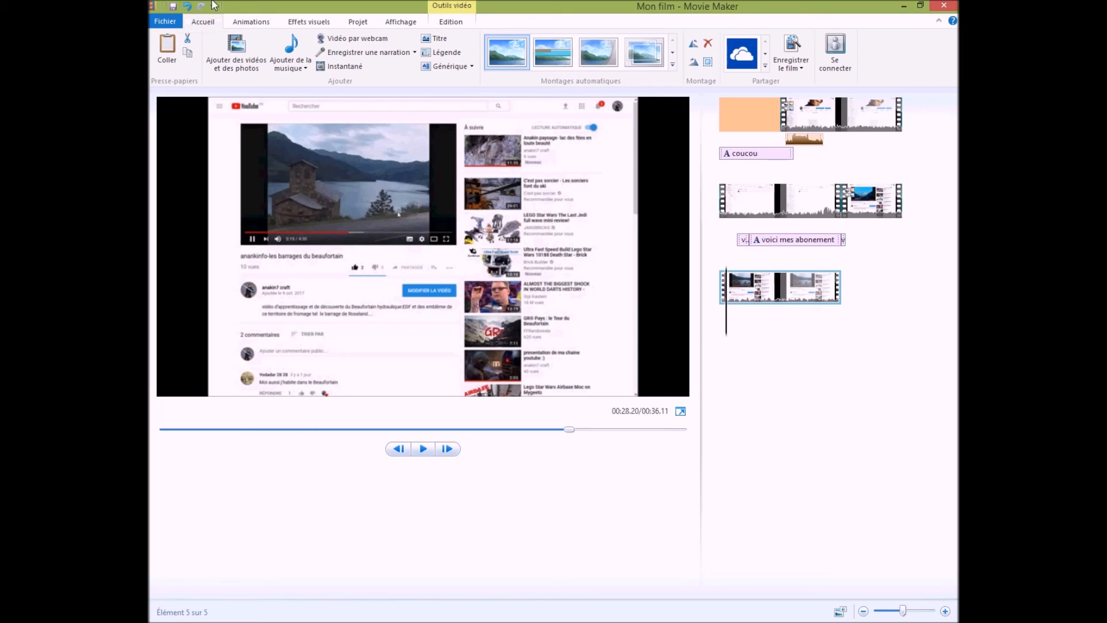
click(163, 20)
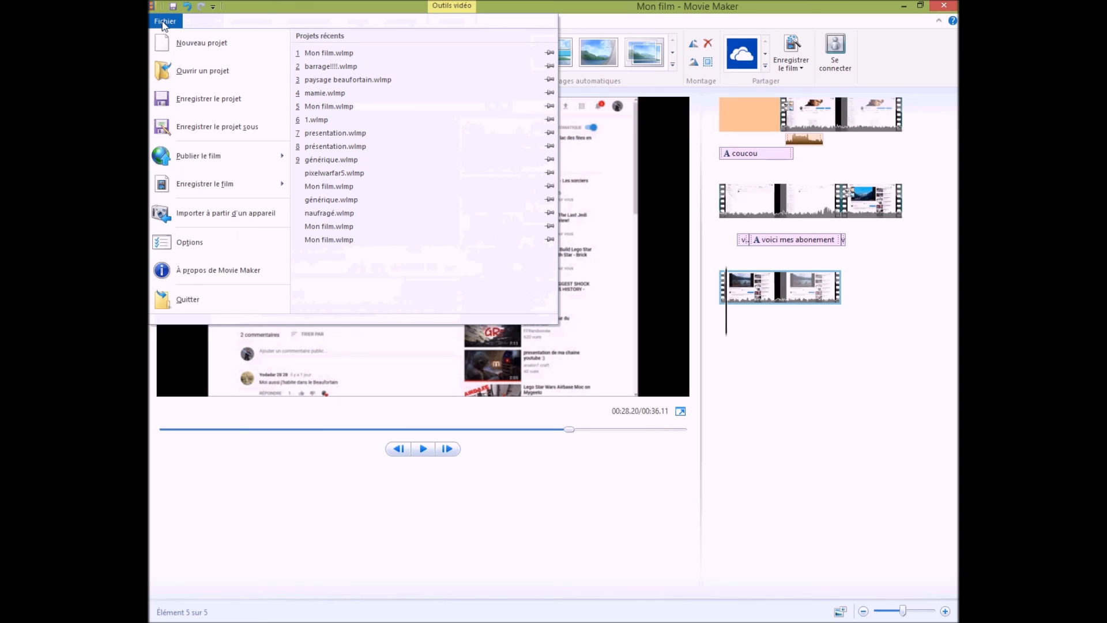
click(614, 620)
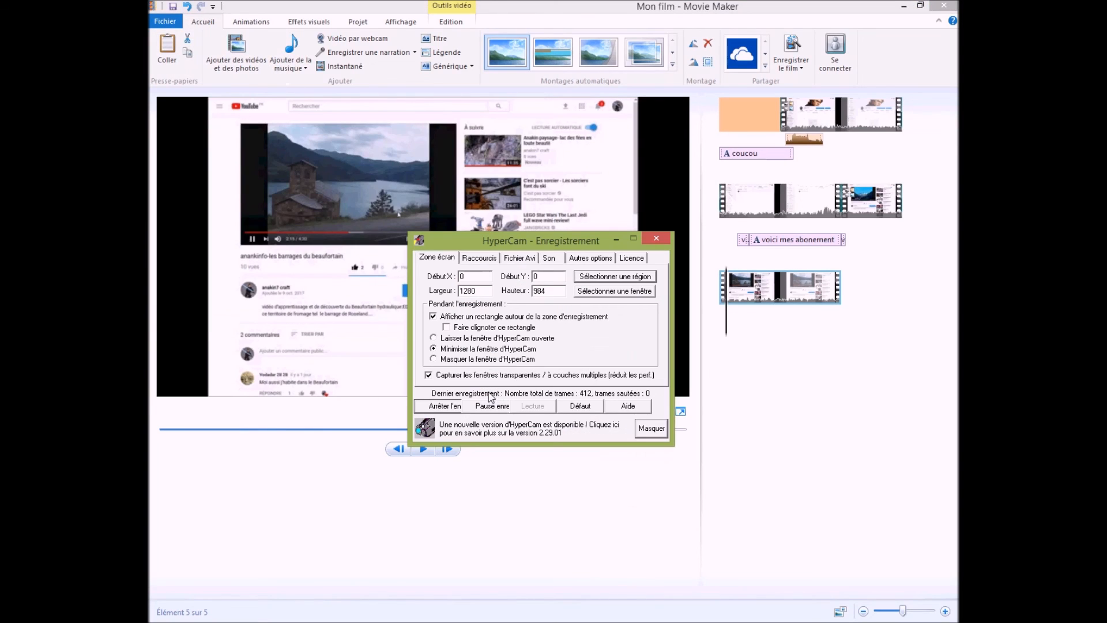